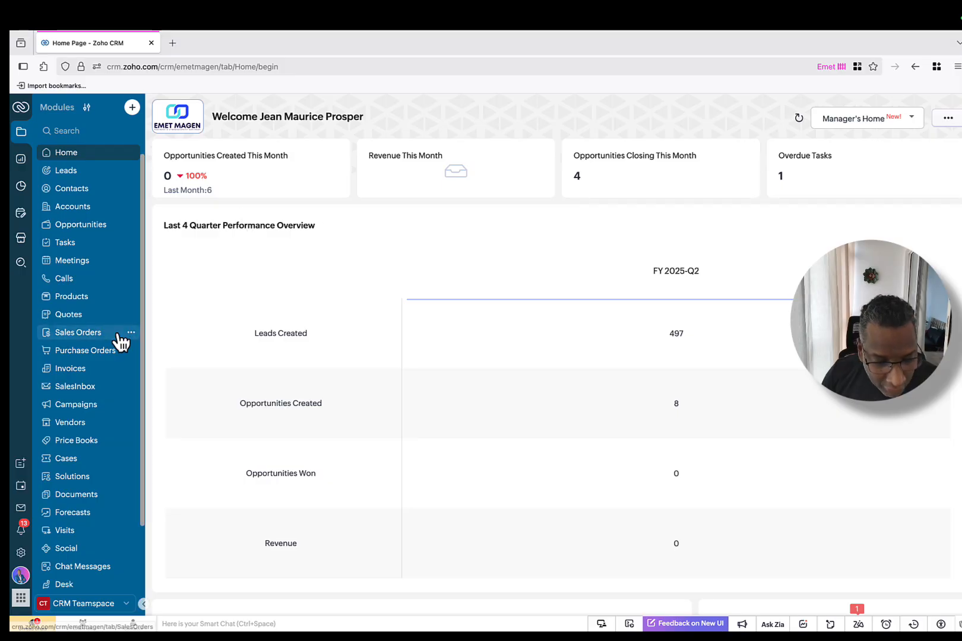
Step: Review the connected mailbox's email settings in the CRM
{"action": "left_click", "coordinate": [20, 553]}
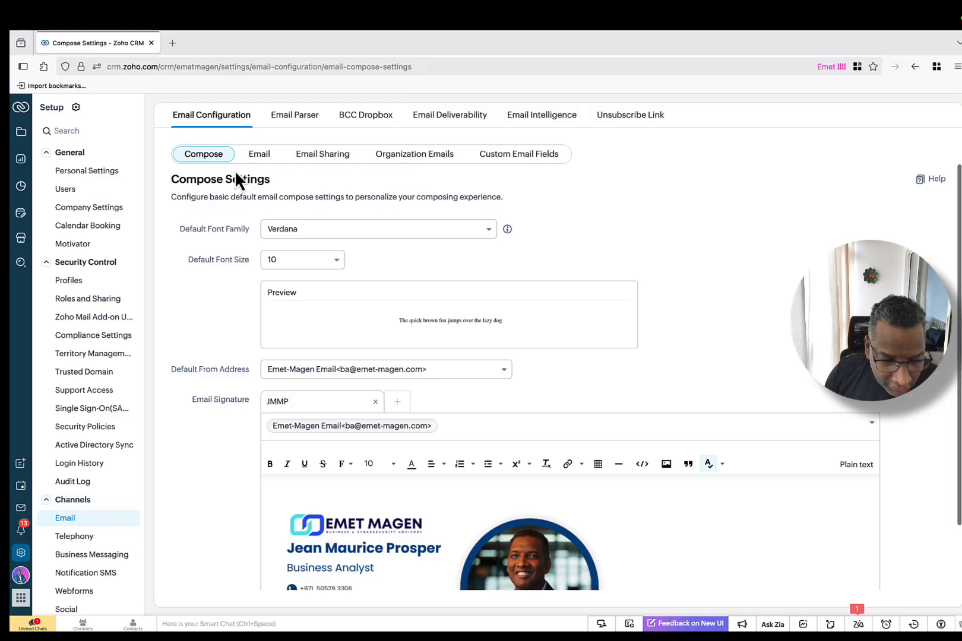
{"action": "left_click", "coordinate": [267, 157]}
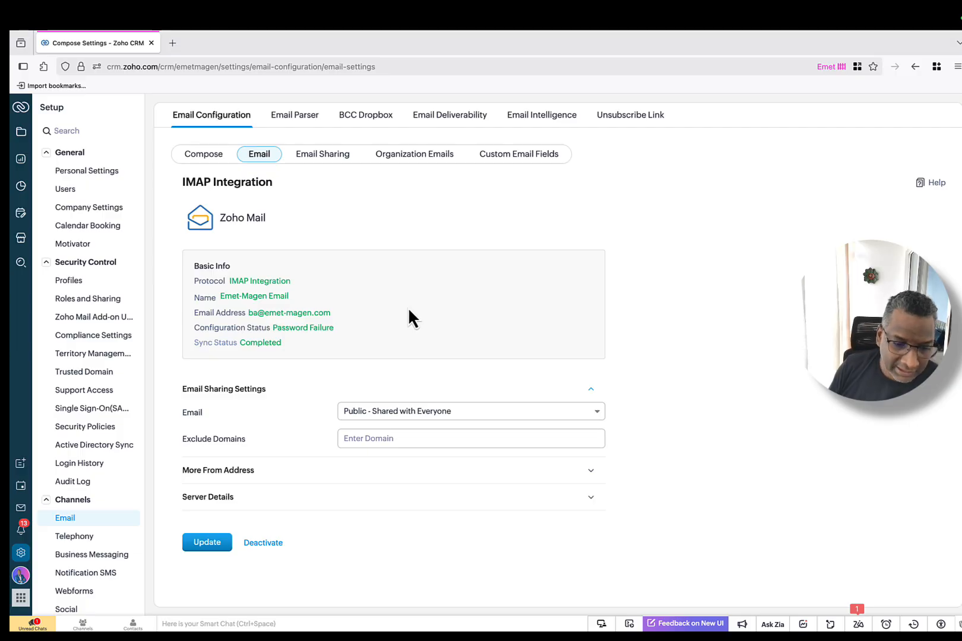
{"action": "left_click", "coordinate": [214, 158]}
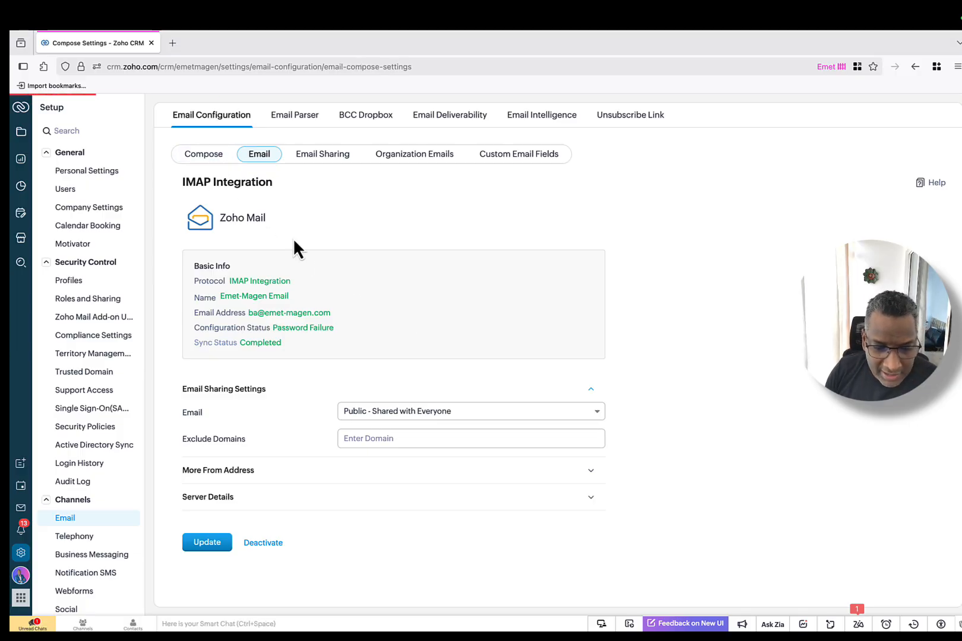
{"action": "scroll", "coordinate": [412, 326], "scroll_direction": "down", "scroll_amount": 1}
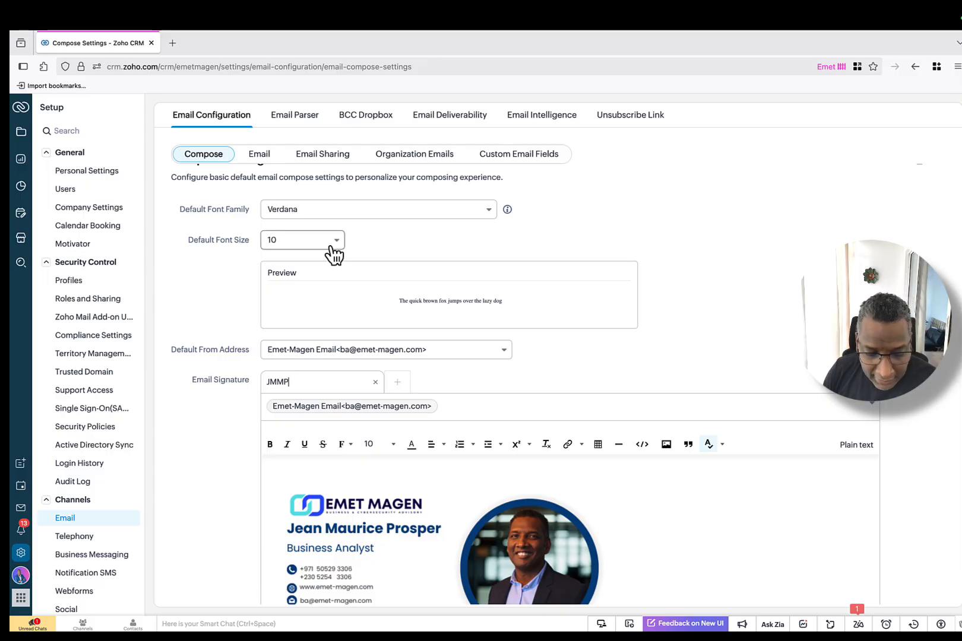
{"action": "scroll", "coordinate": [356, 297], "scroll_direction": "down", "scroll_amount": 2}
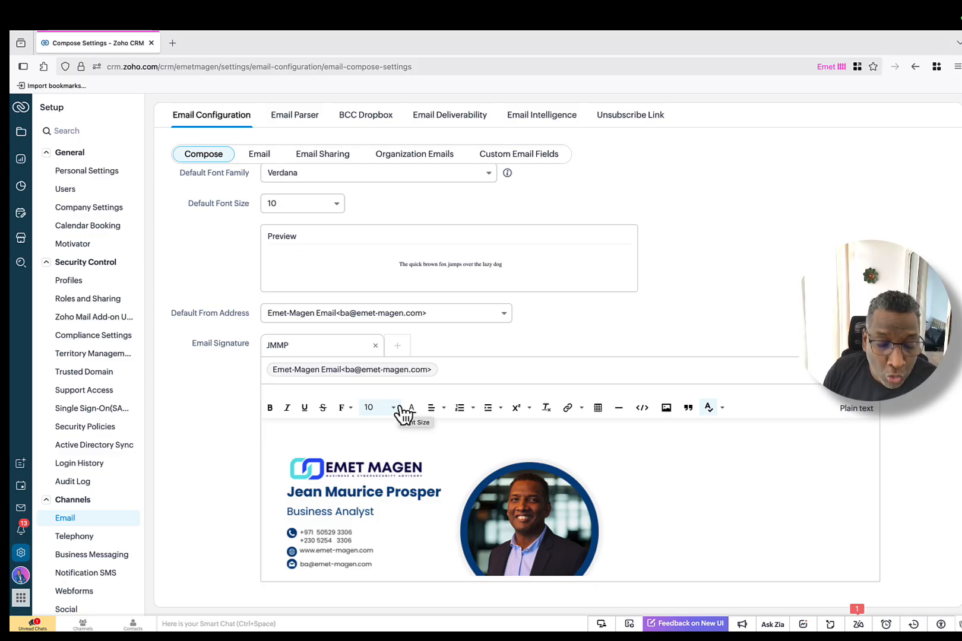
Step: From the home dashboard, open a blank Create Opportunity form in the Opportunities module
{"action": "left_click", "coordinate": [22, 109]}
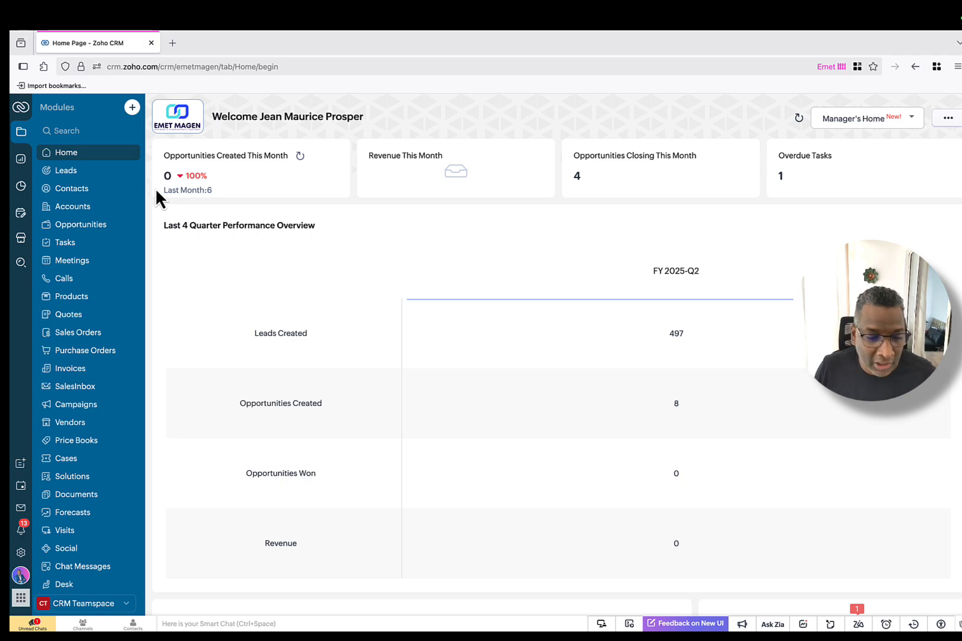
{"action": "left_click", "coordinate": [87, 229]}
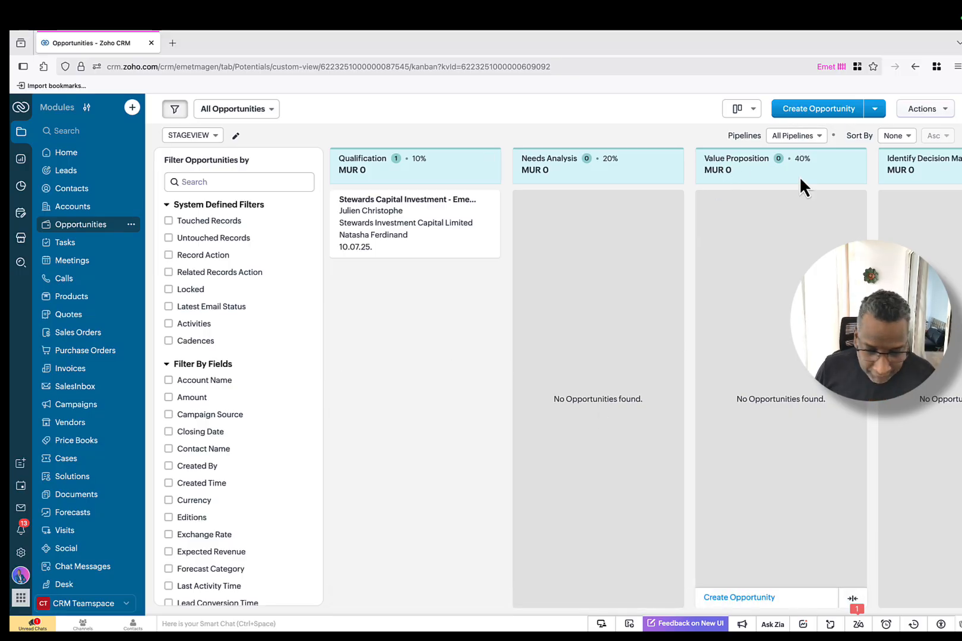
{"action": "left_click", "coordinate": [817, 110]}
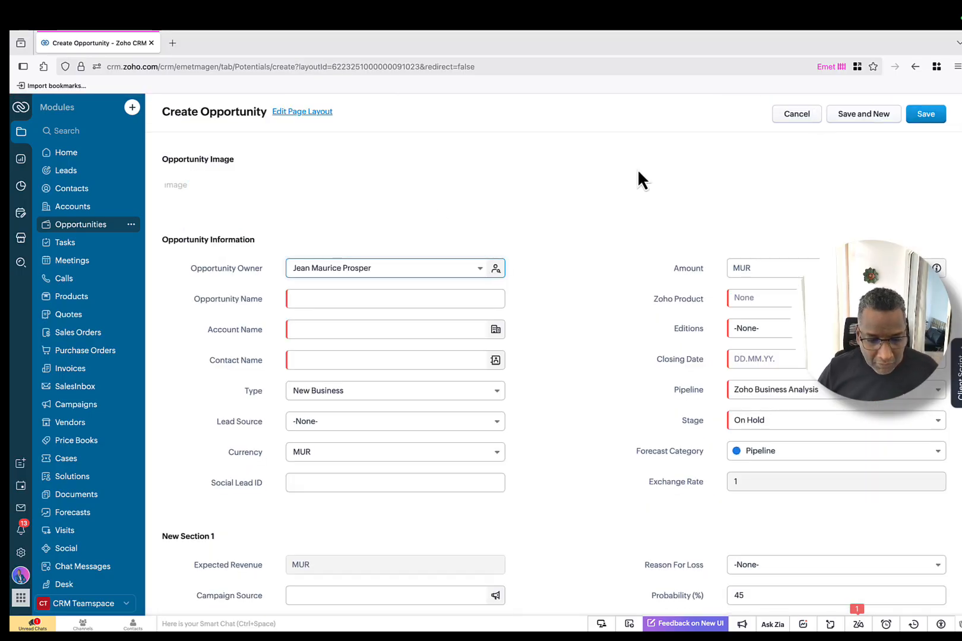
Step: Name the opportunity with the client's name plus '- Service Assistance Zoho Book'
{"action": "left_click", "coordinate": [406, 297]}
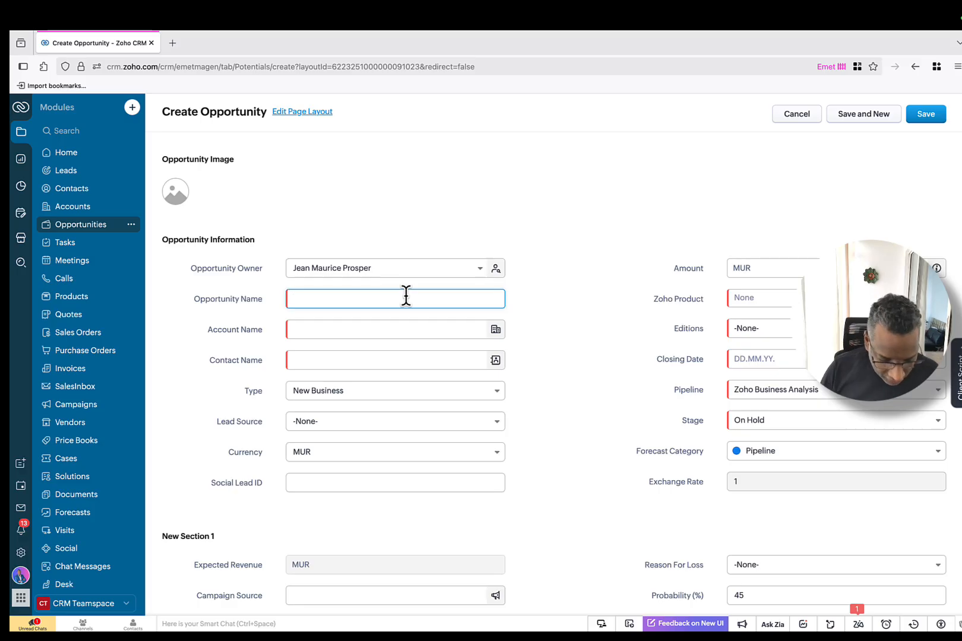
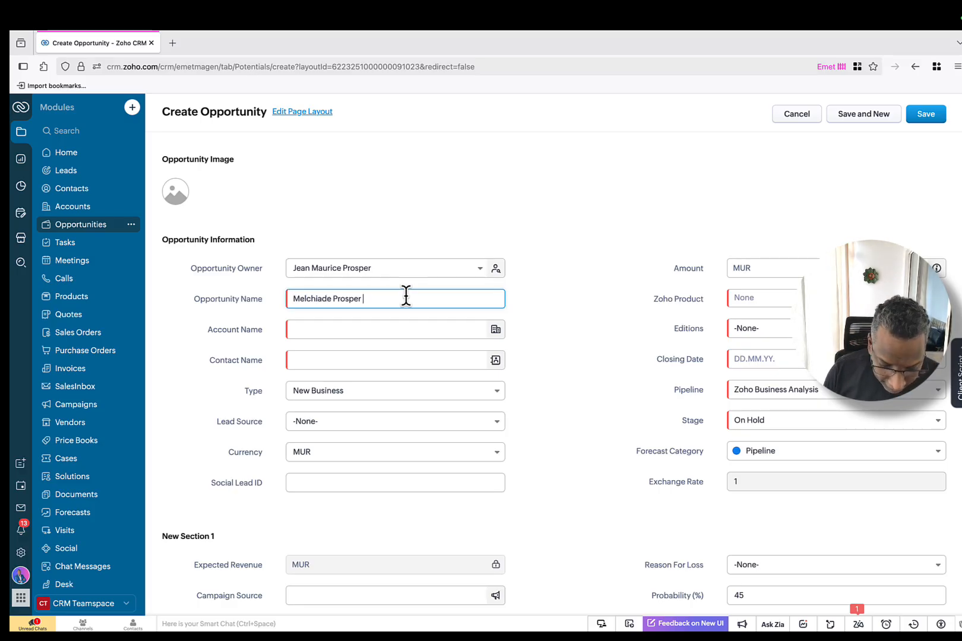
{"action": "type", "text": "- Servi"}
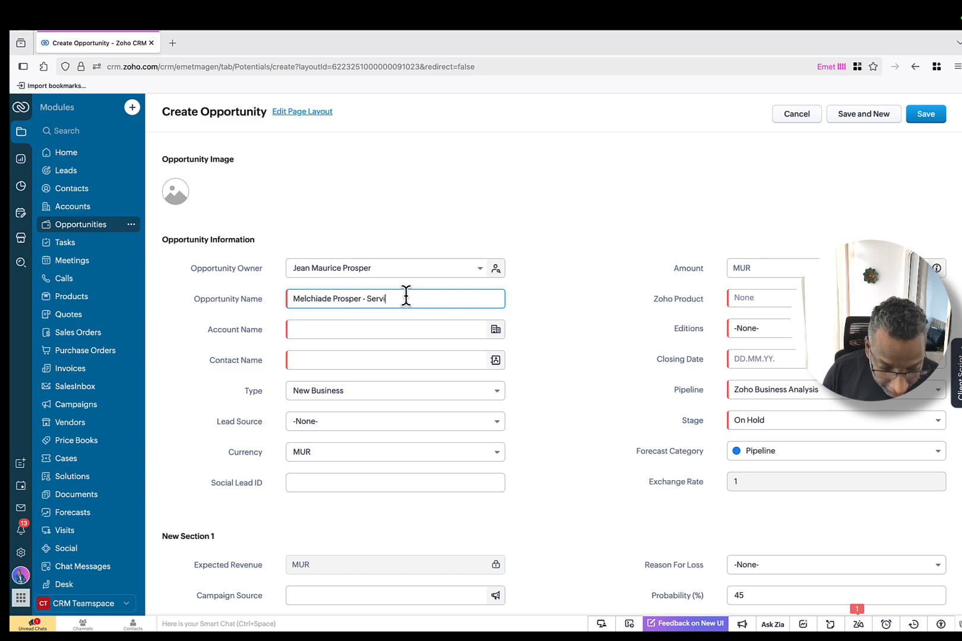
{"action": "type", "text": "ce Alss"}
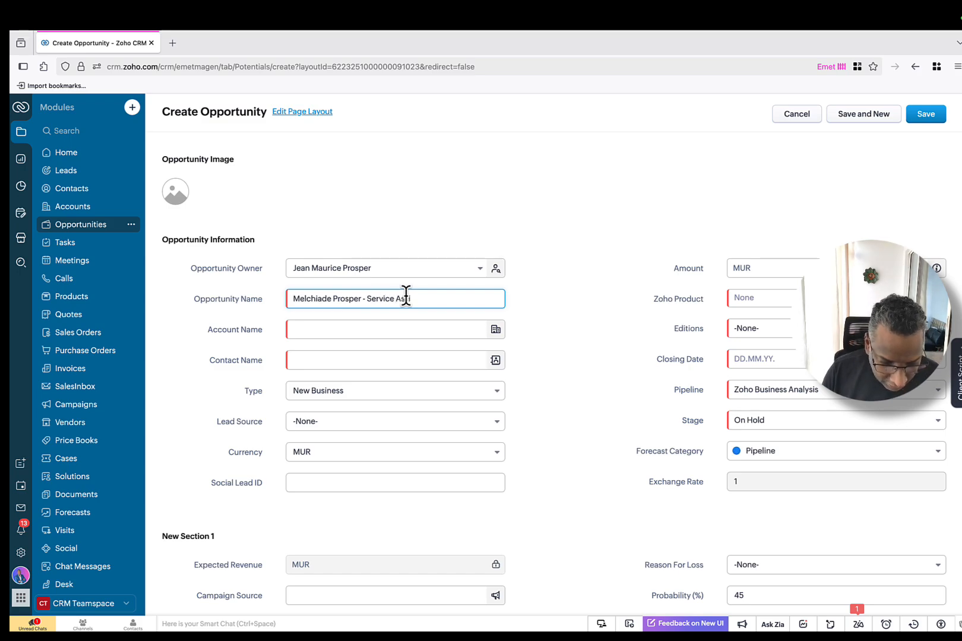
{"action": "type", "text": "istance Zoh o"}
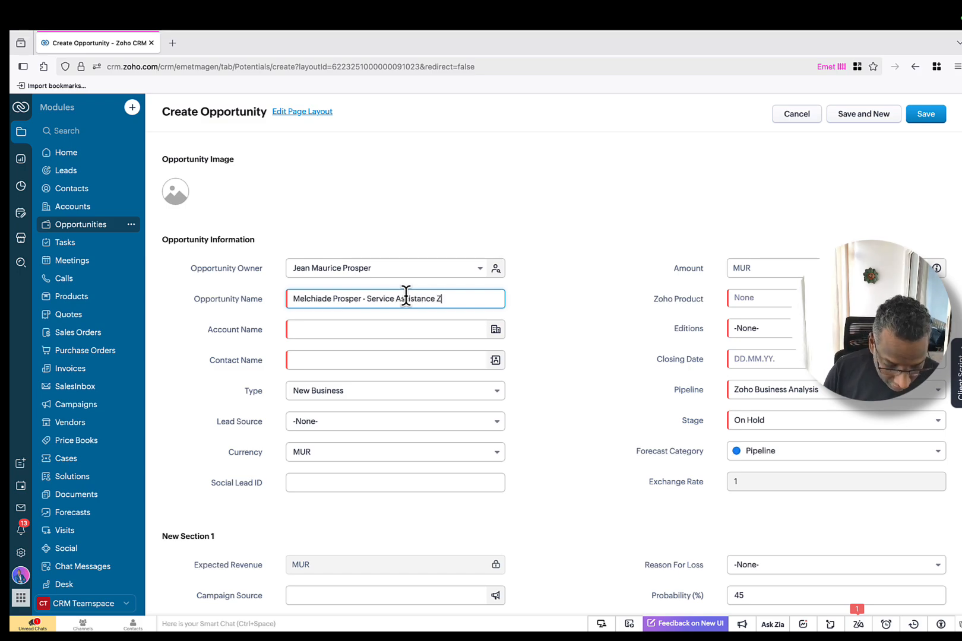
{"action": "key", "text": "BackSpace"}
{"action": "key", "text": "BackSpace"}
{"action": "type", "text": "o Book"}
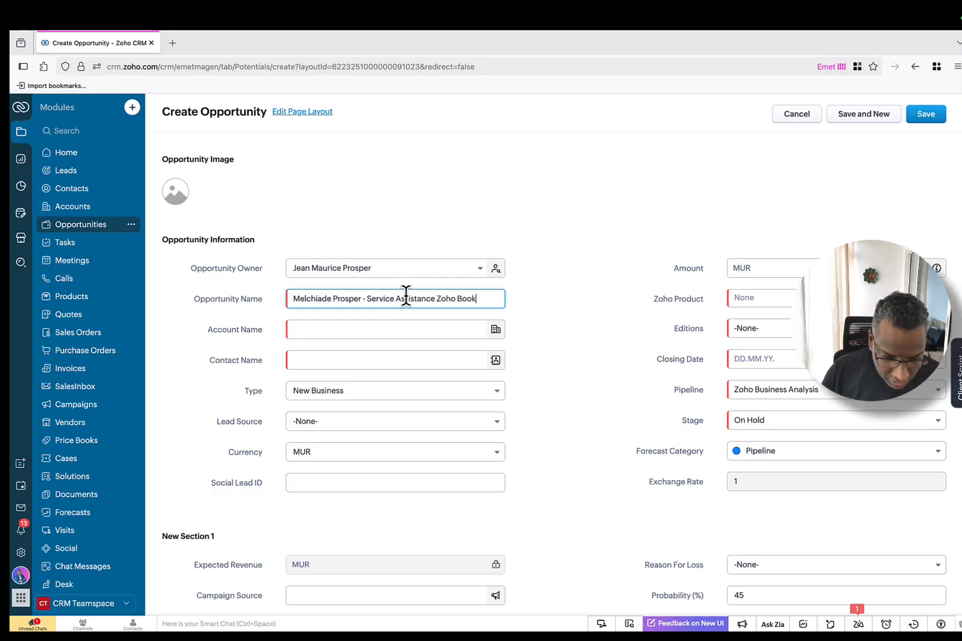
{"action": "left_click", "coordinate": [405, 331]}
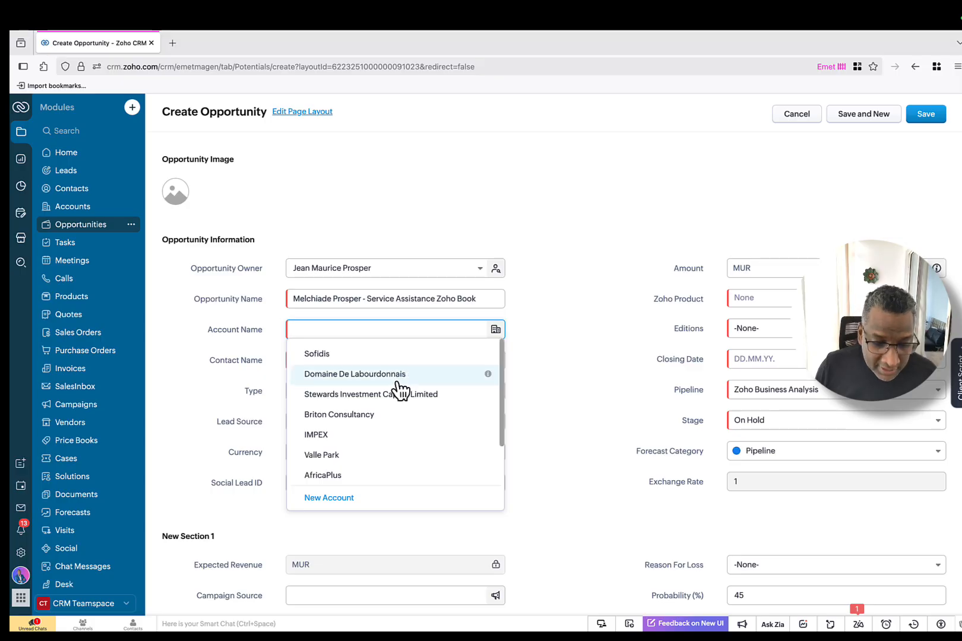
{"action": "scroll", "coordinate": [400, 412], "scroll_direction": "down", "scroll_amount": 1}
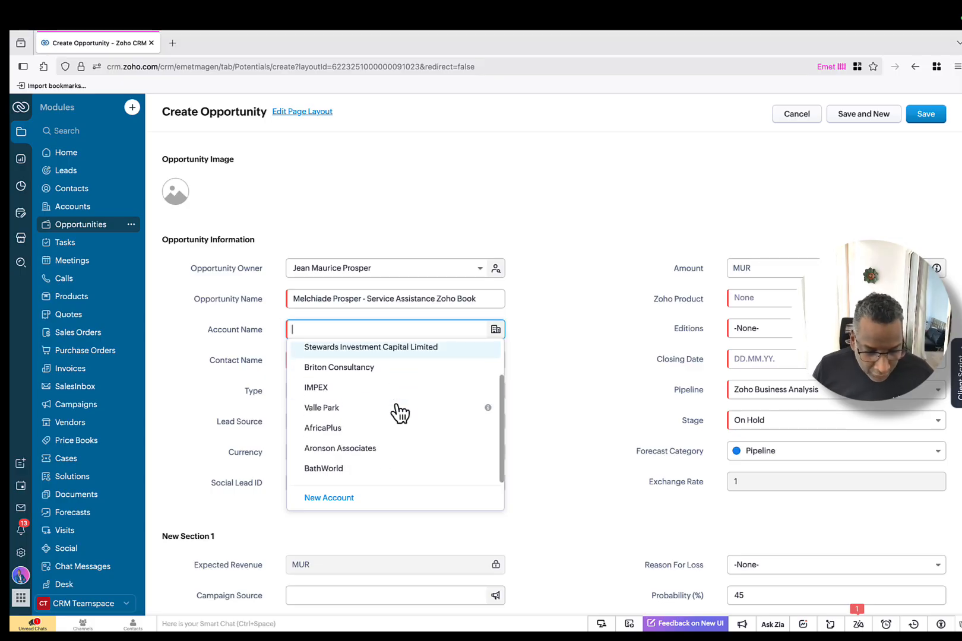
Step: Create the account 'Melchiade Enterprises' with its phone number and website, and link it
{"action": "left_click", "coordinate": [331, 498]}
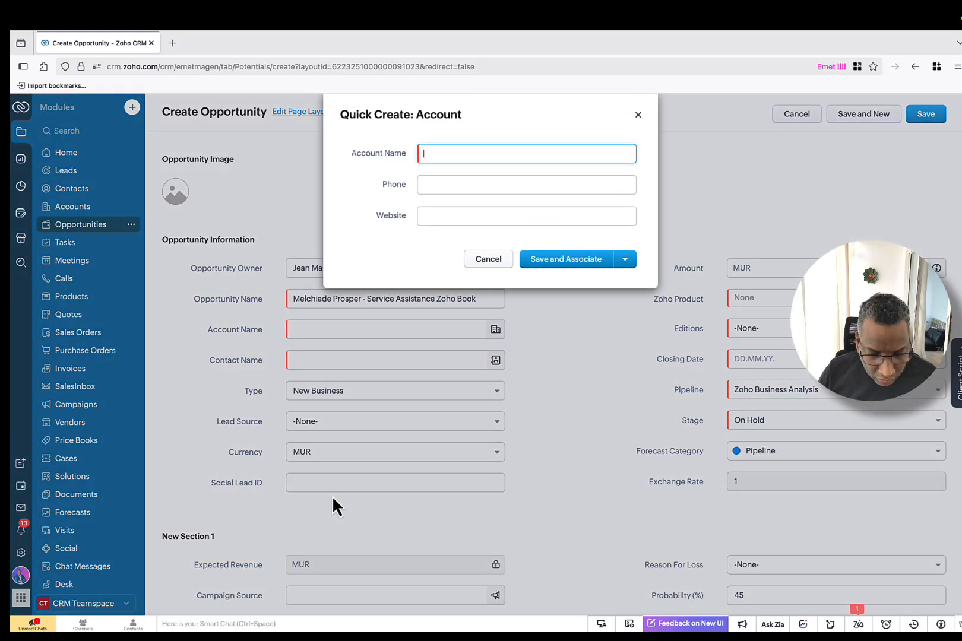
{"action": "type", "text": "M"}
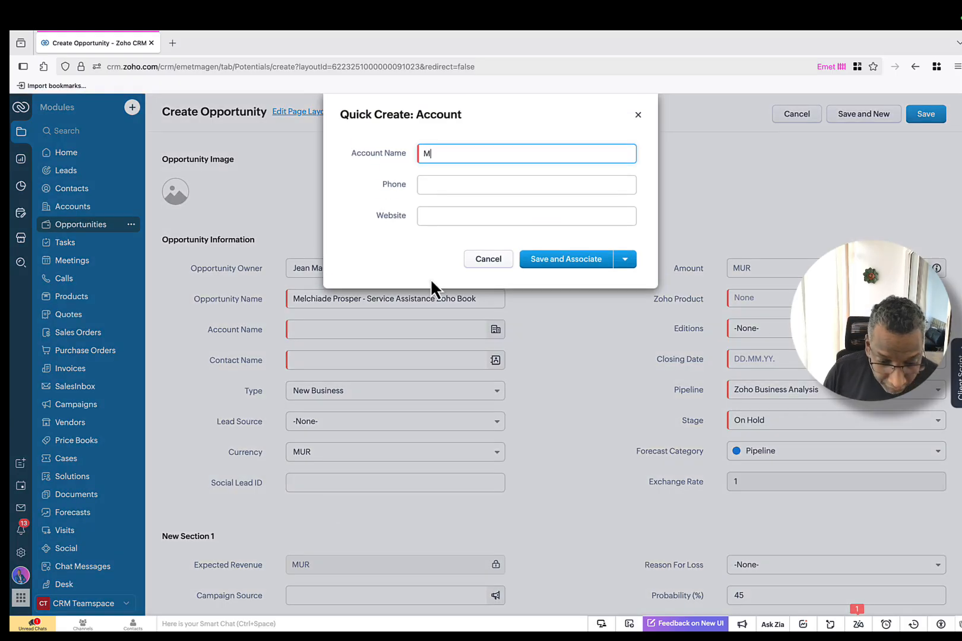
{"action": "type", "text": "elchiade Enterprise"}
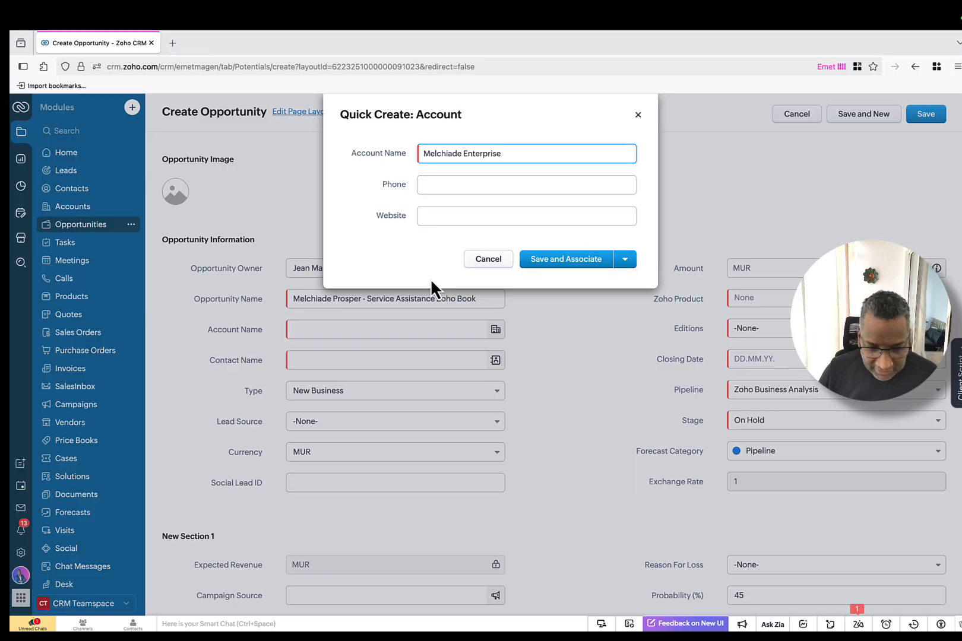
{"action": "type", "text": "s"}
{"action": "left_click", "coordinate": [454, 181]}
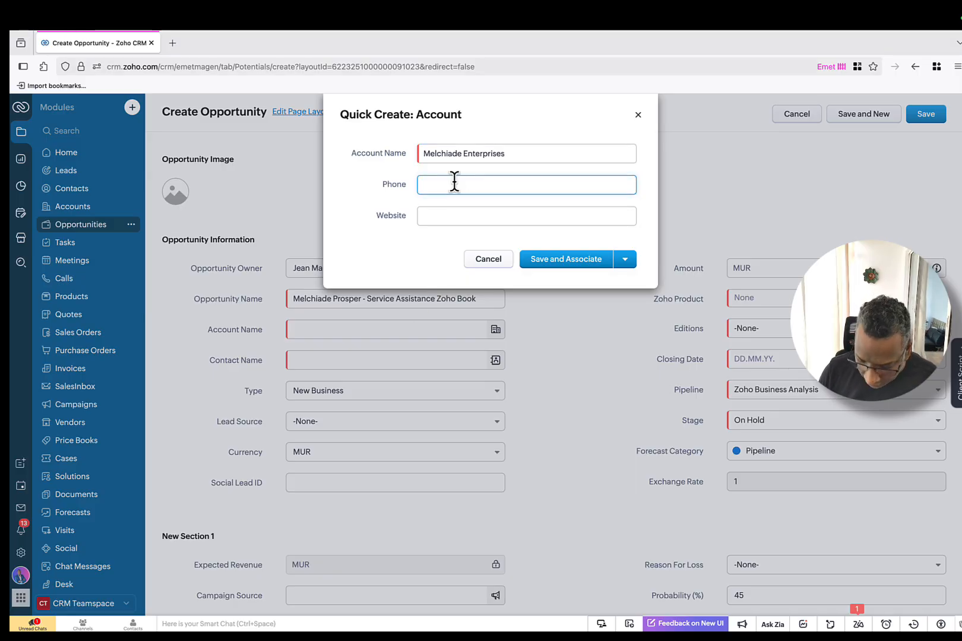
{"action": "type", "text": "2331666"}
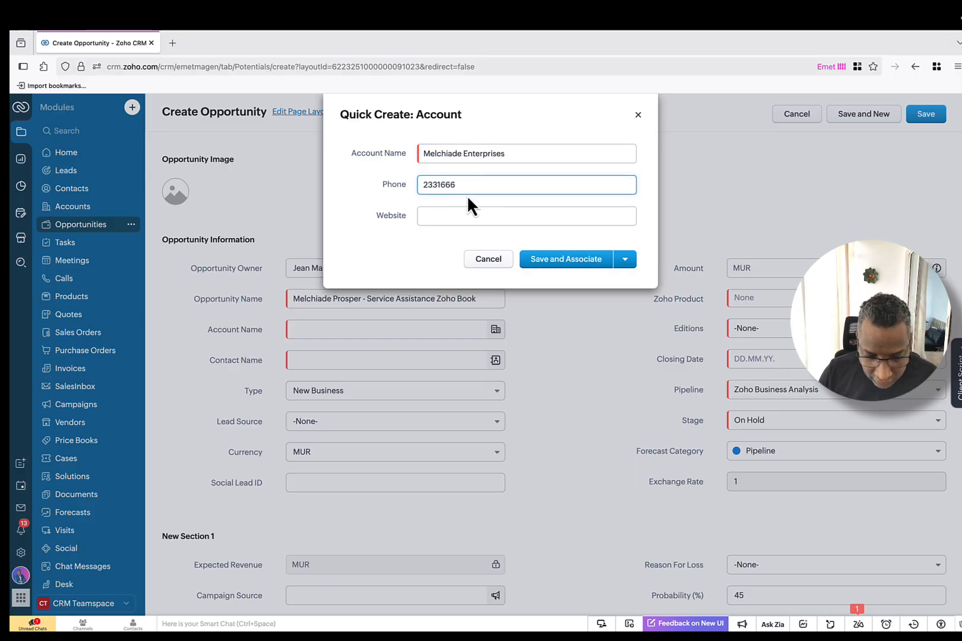
{"action": "left_click", "coordinate": [468, 215]}
{"action": "type", "text": "www"}
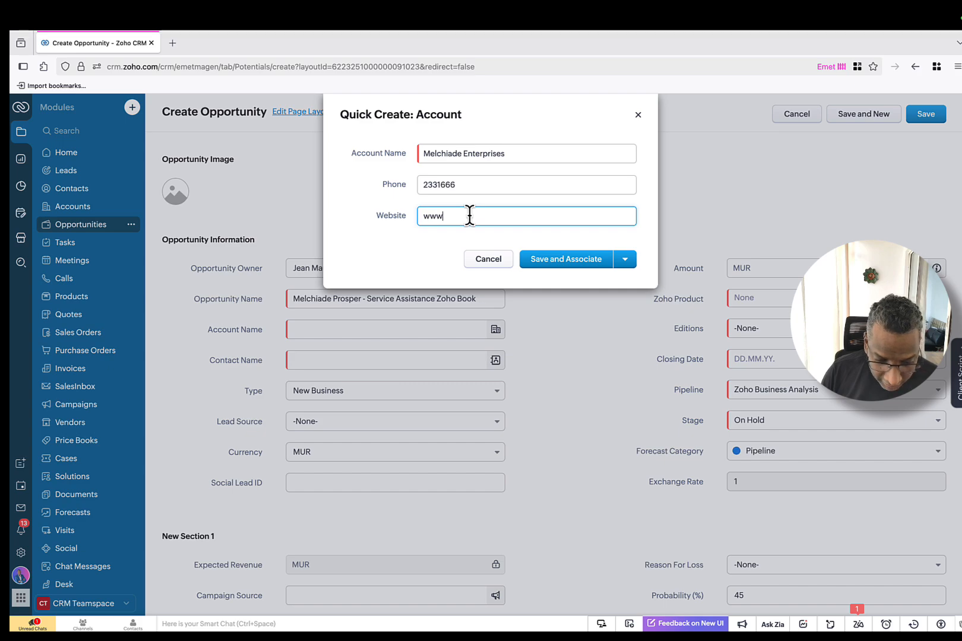
{"action": "type", "text": ".melchiade.com"}
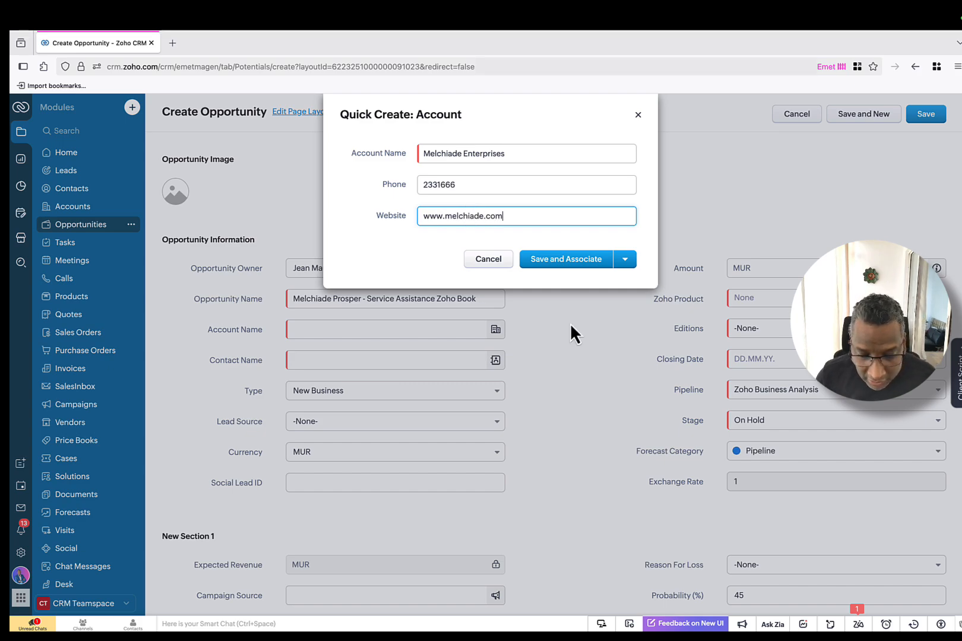
{"action": "left_click", "coordinate": [570, 260]}
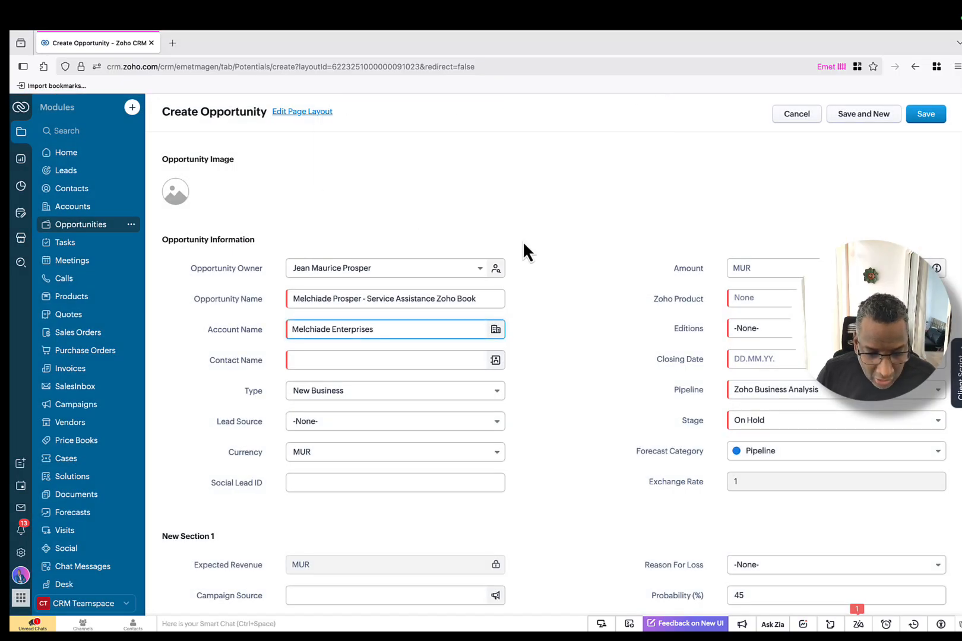
Step: Start a new contact for the opportunity with salutation Mr. and the client's last name
{"action": "left_click", "coordinate": [392, 360]}
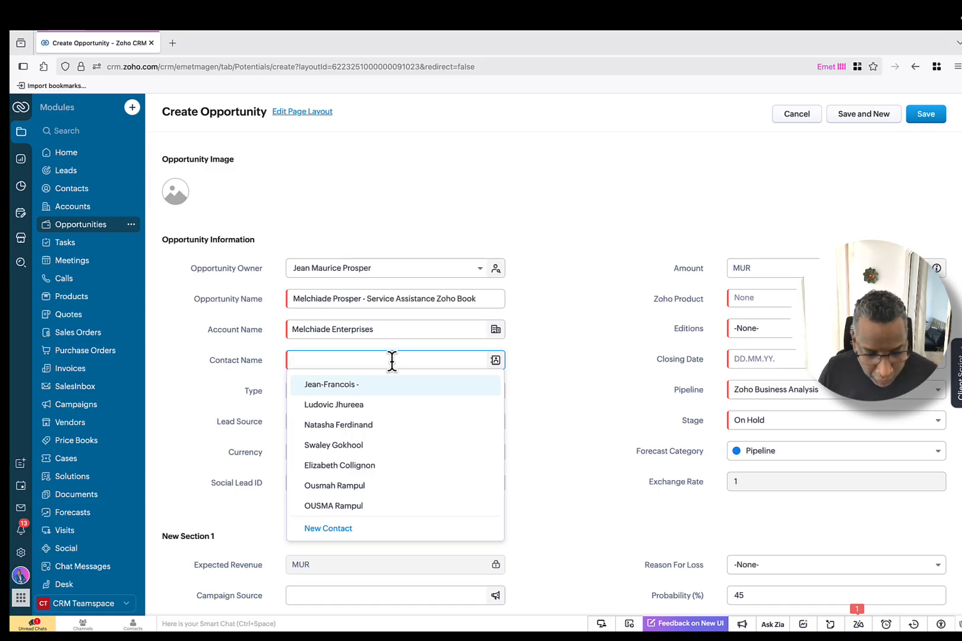
{"action": "scroll", "coordinate": [353, 516], "scroll_direction": "down", "scroll_amount": 1}
{"action": "left_click", "coordinate": [341, 530]}
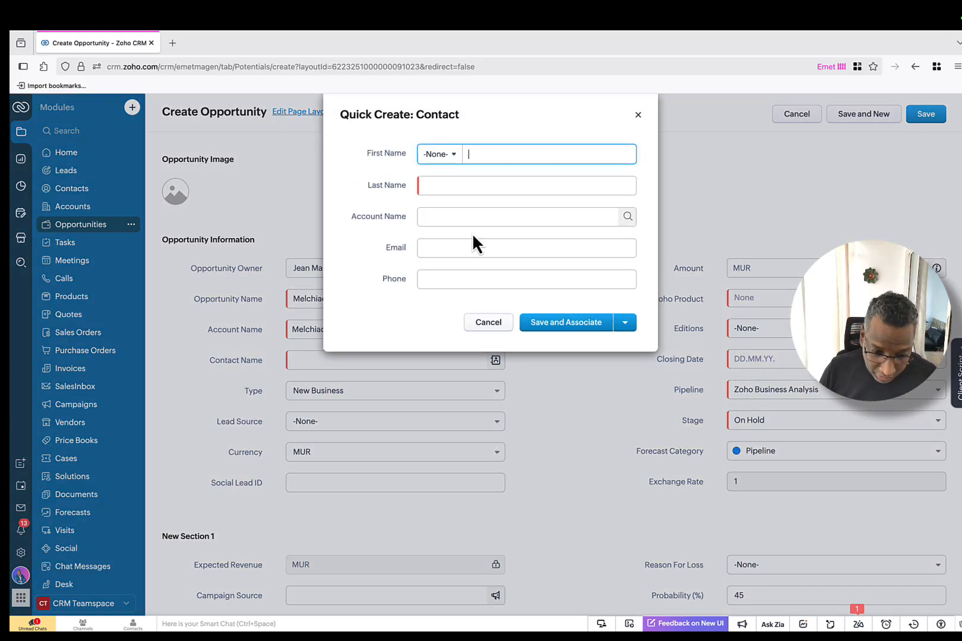
{"action": "left_click", "coordinate": [452, 156]}
{"action": "left_click", "coordinate": [444, 190]}
{"action": "left_click", "coordinate": [460, 185]}
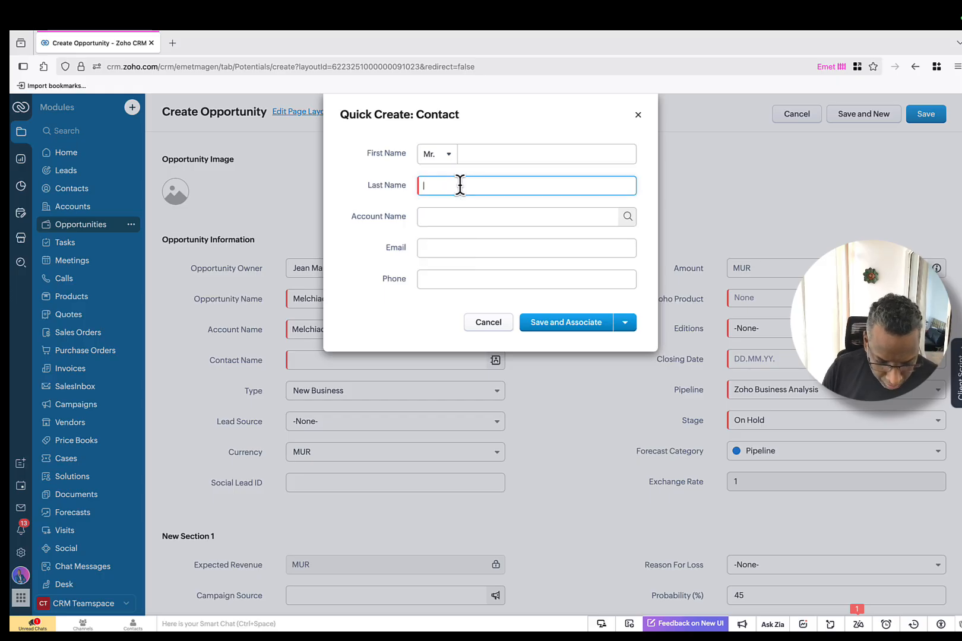
{"action": "type", "text": "Prosper"}
Step: Link the contact to Melchiade Enterprises, add its email and phone, and save it
{"action": "left_click", "coordinate": [467, 212]}
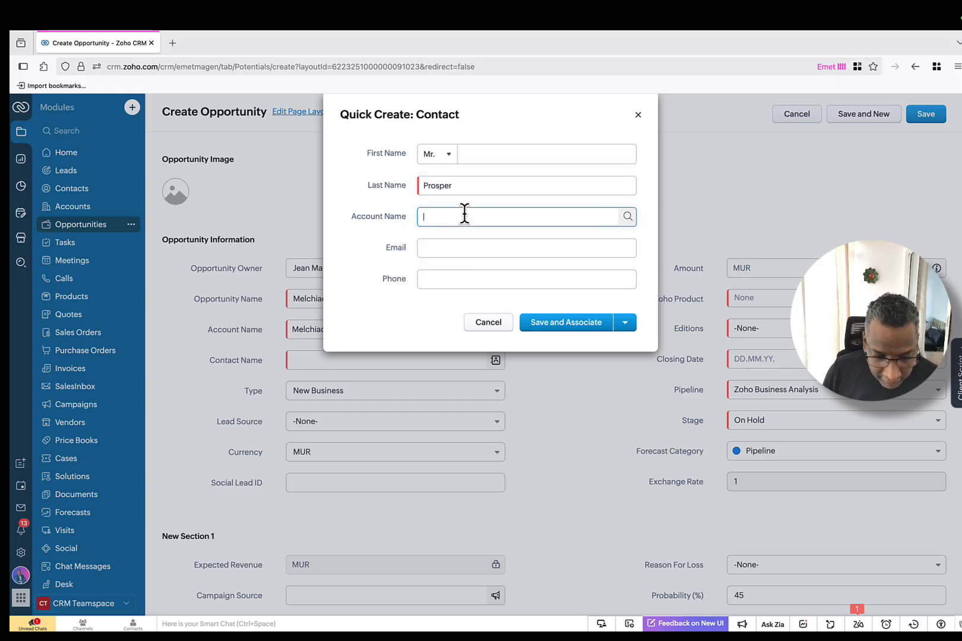
{"action": "left_click", "coordinate": [498, 249]}
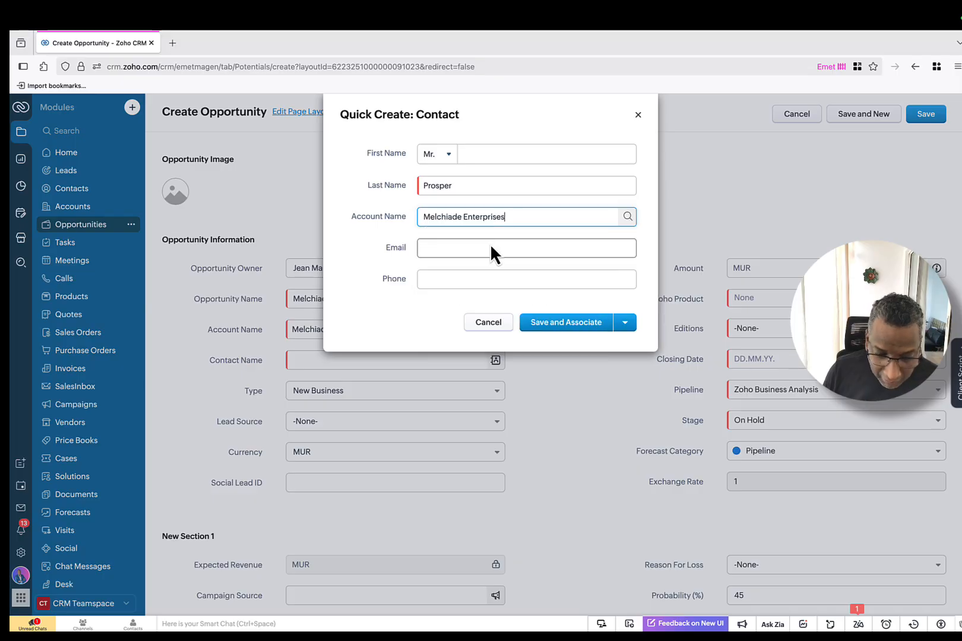
{"action": "left_click", "coordinate": [486, 244]}
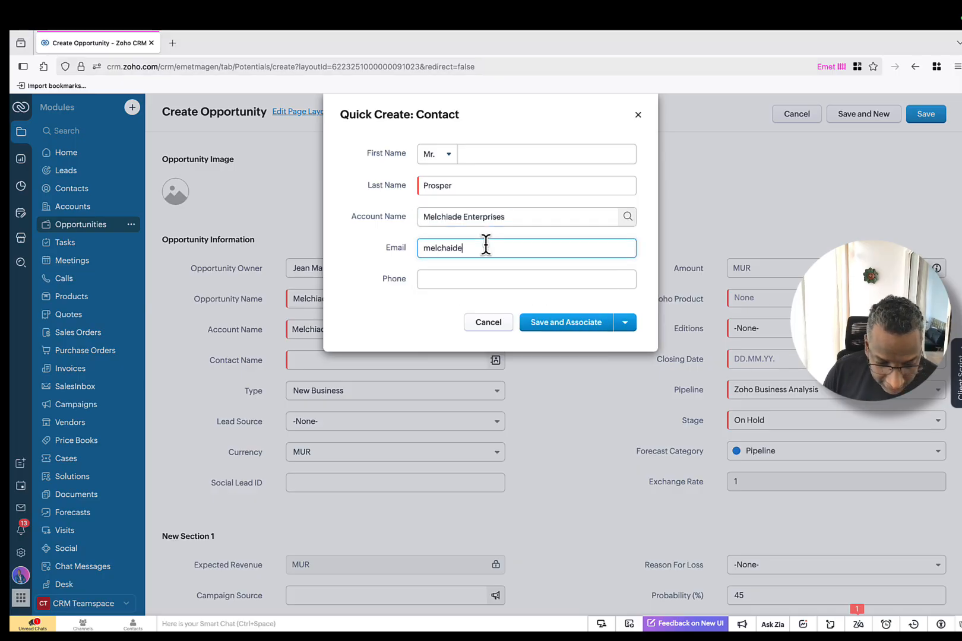
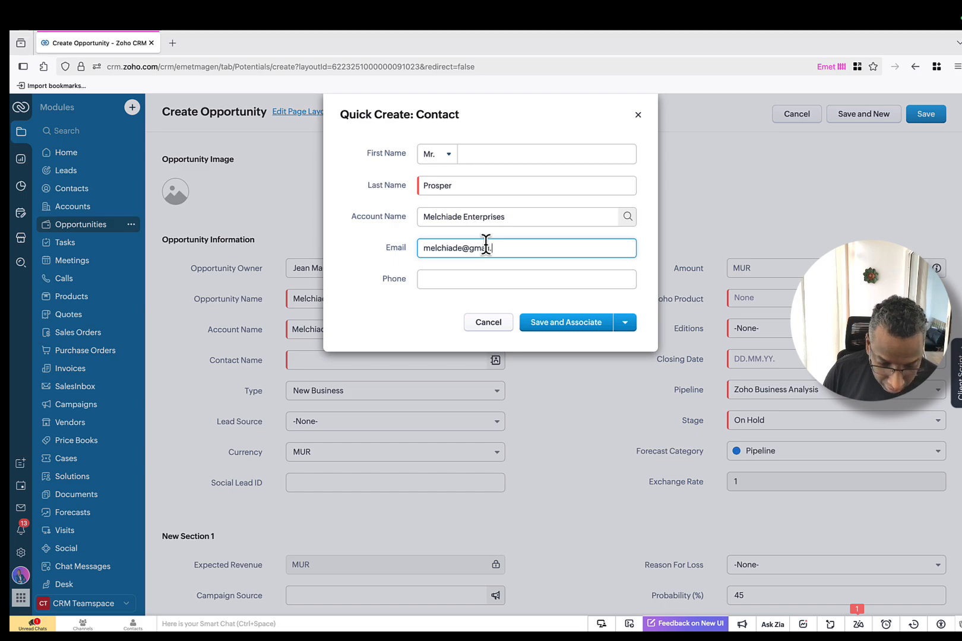
{"action": "left_click", "coordinate": [500, 280]}
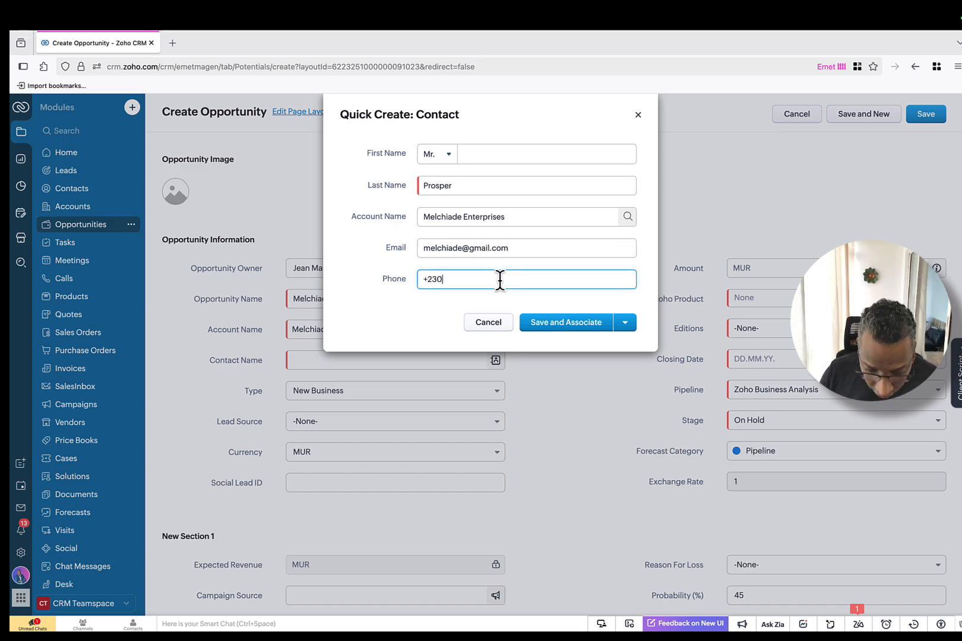
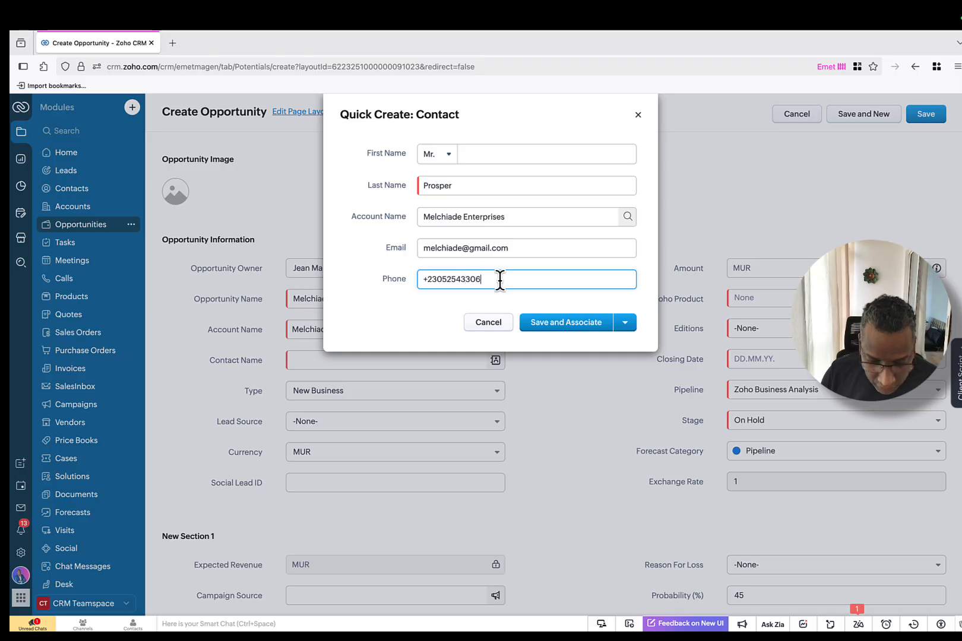
{"action": "left_click", "coordinate": [574, 325]}
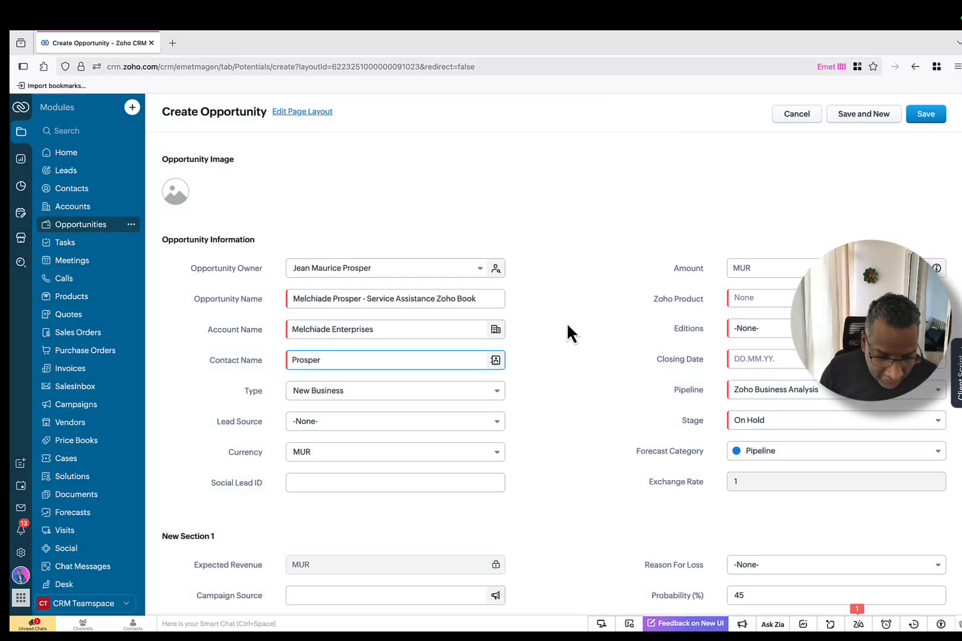
Step: Set the lead source to Public Relations and the product to Zoho Books
{"action": "left_click", "coordinate": [350, 423]}
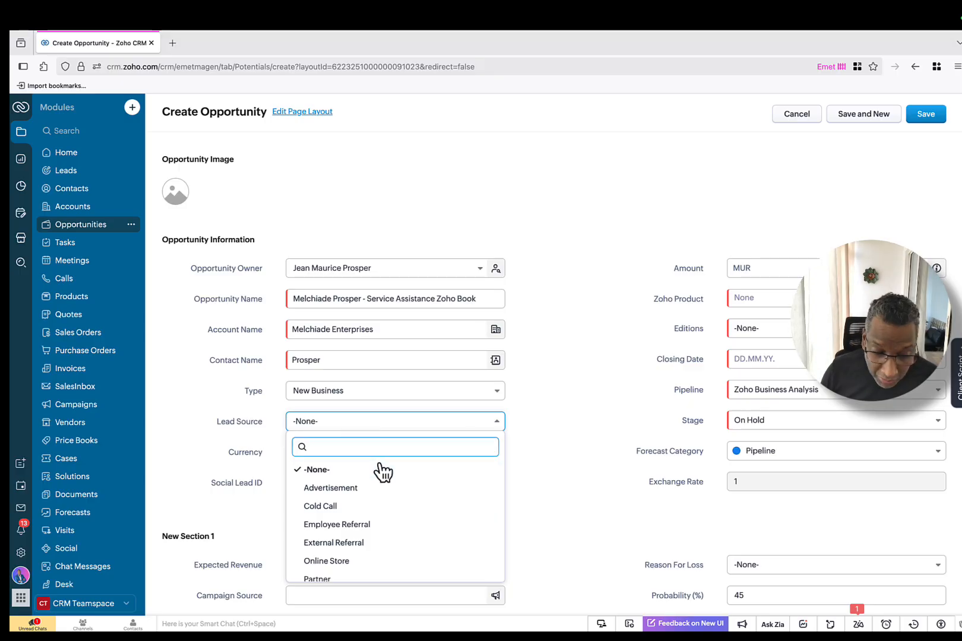
{"action": "scroll", "coordinate": [392, 514], "scroll_direction": "down", "scroll_amount": 1}
{"action": "scroll", "coordinate": [391, 521], "scroll_direction": "down", "scroll_amount": 1}
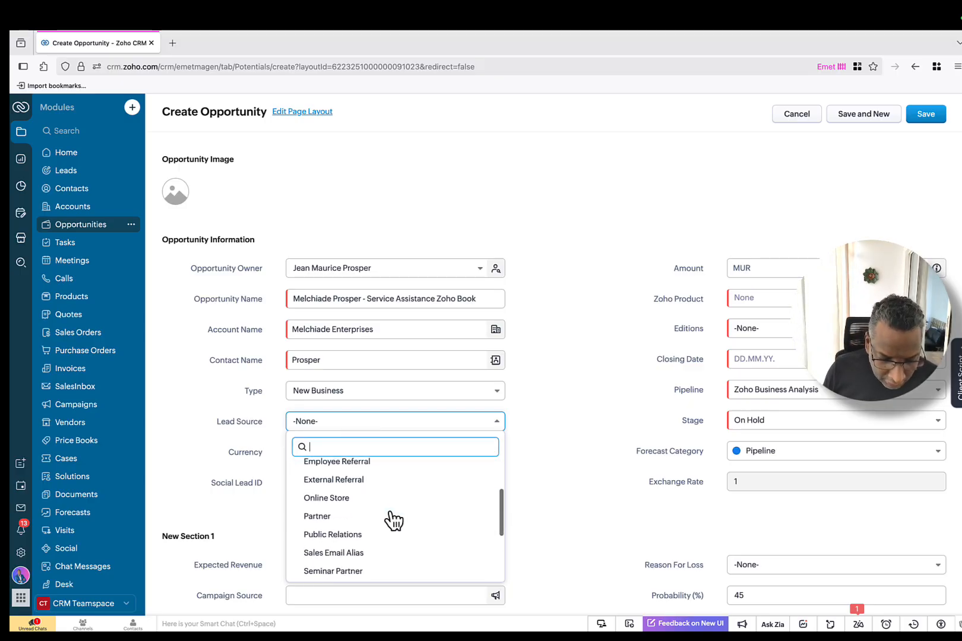
{"action": "scroll", "coordinate": [392, 531], "scroll_direction": "down", "scroll_amount": 1}
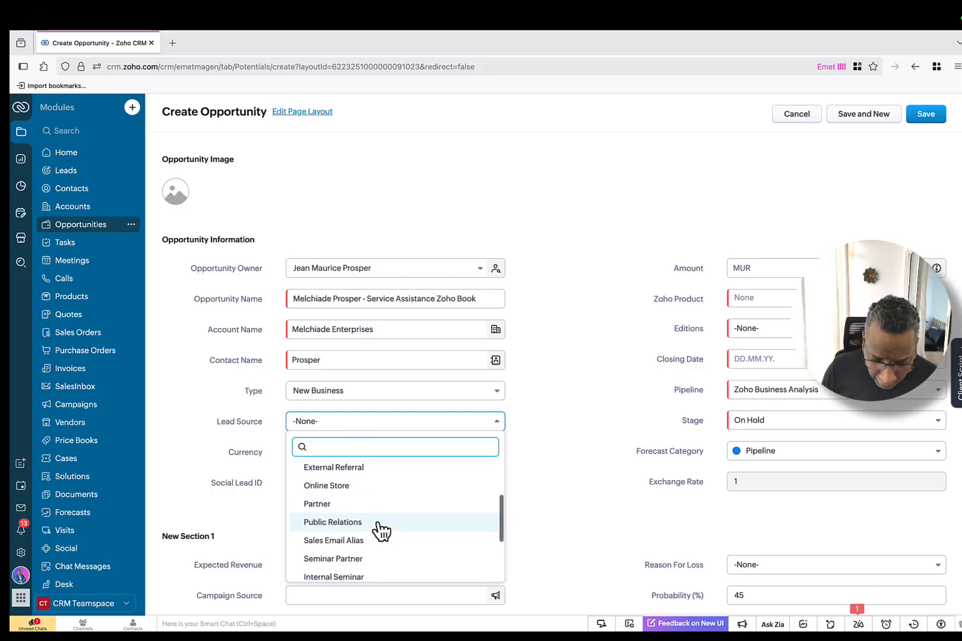
{"action": "left_click", "coordinate": [380, 527]}
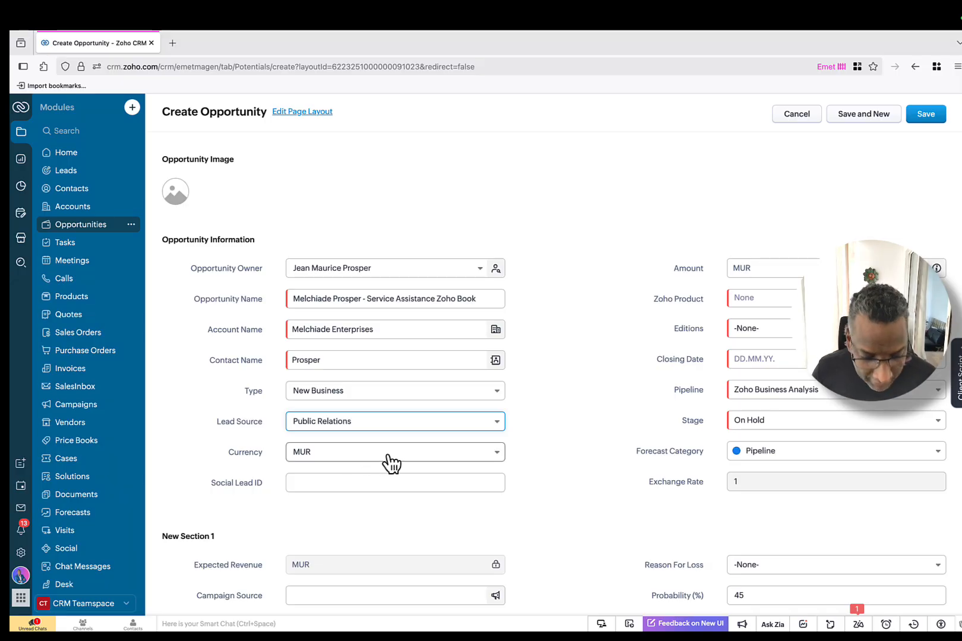
{"action": "scroll", "coordinate": [390, 462], "scroll_direction": "down", "scroll_amount": 1}
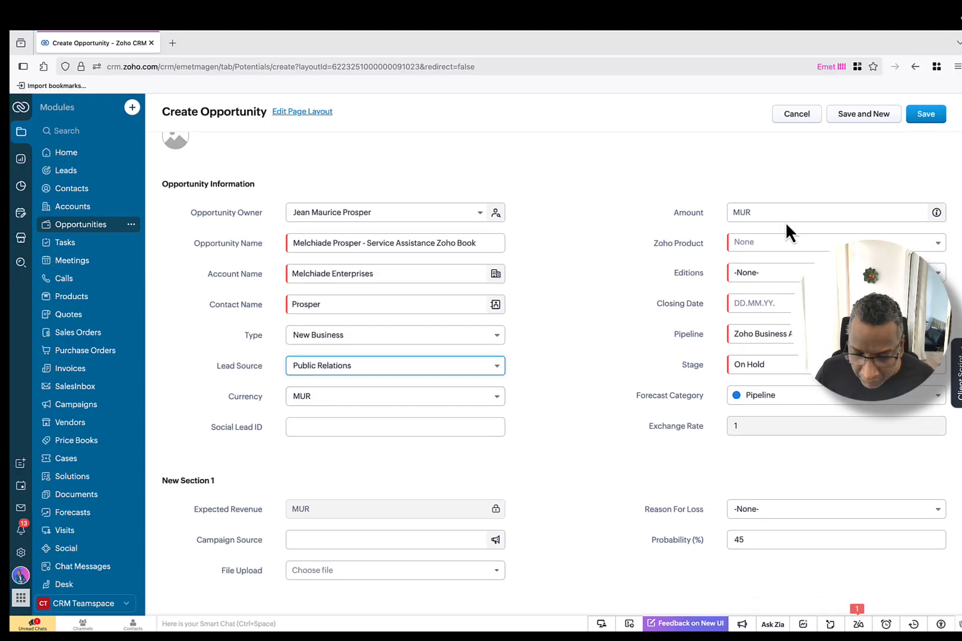
{"action": "left_click", "coordinate": [765, 240]}
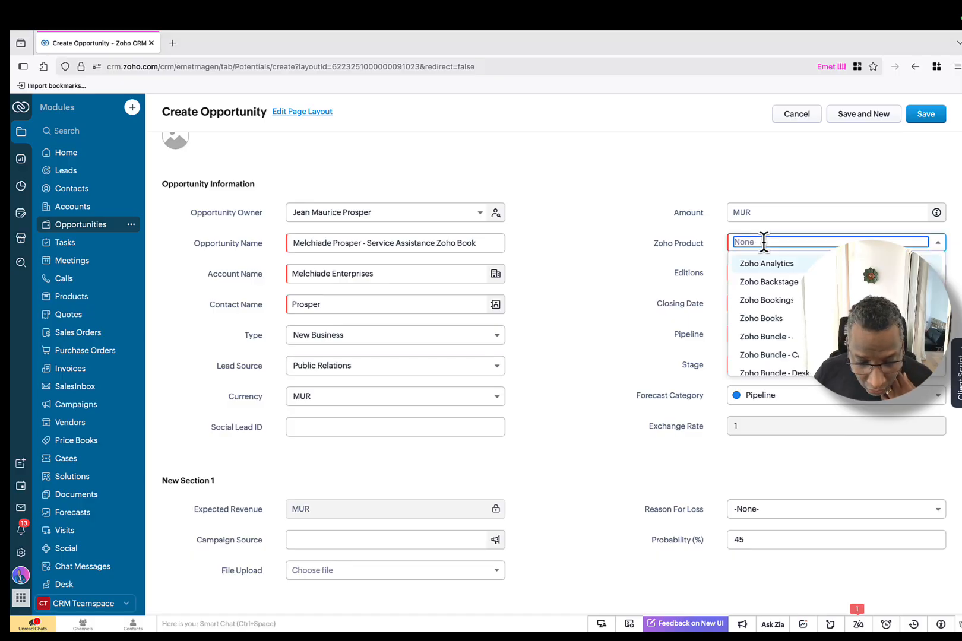
{"action": "left_click", "coordinate": [761, 318]}
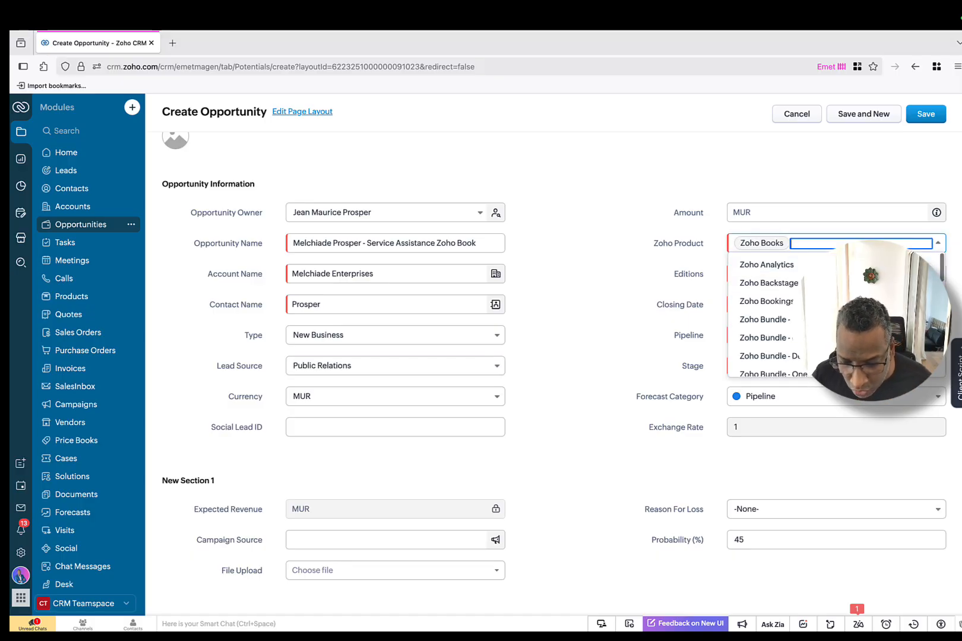
{"action": "left_click", "coordinate": [635, 260]}
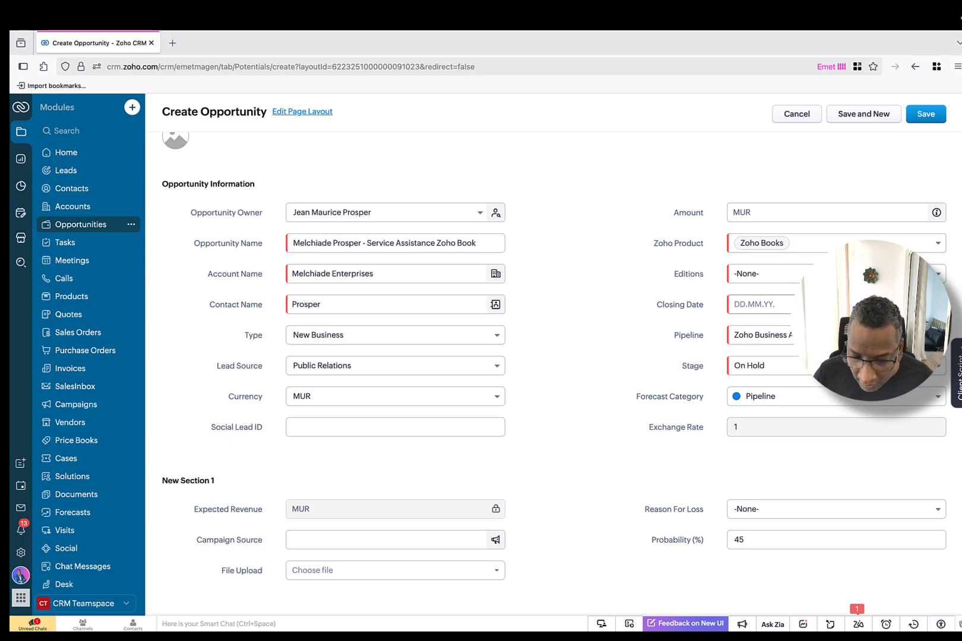
Step: Choose the Professional edition, closing date 31.07.25 and stage Using Trial
{"action": "left_click", "coordinate": [831, 273]}
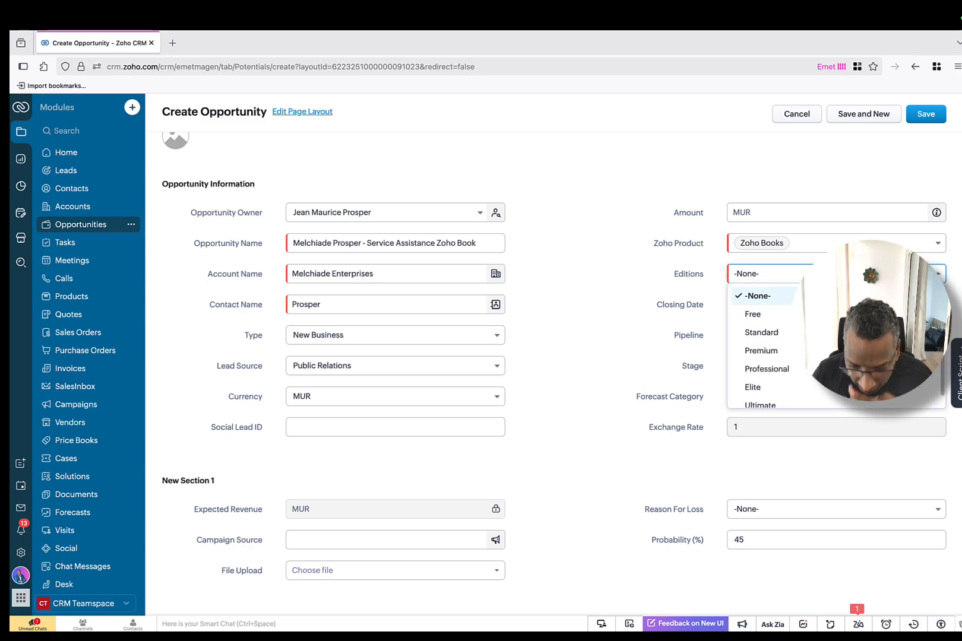
{"action": "left_click", "coordinate": [799, 373]}
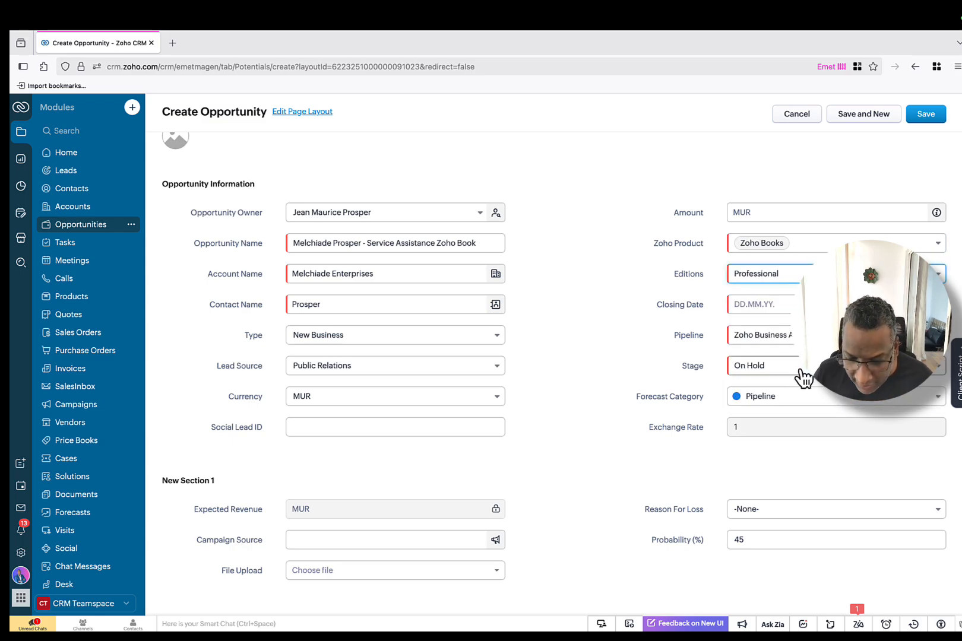
{"action": "left_click", "coordinate": [775, 306]}
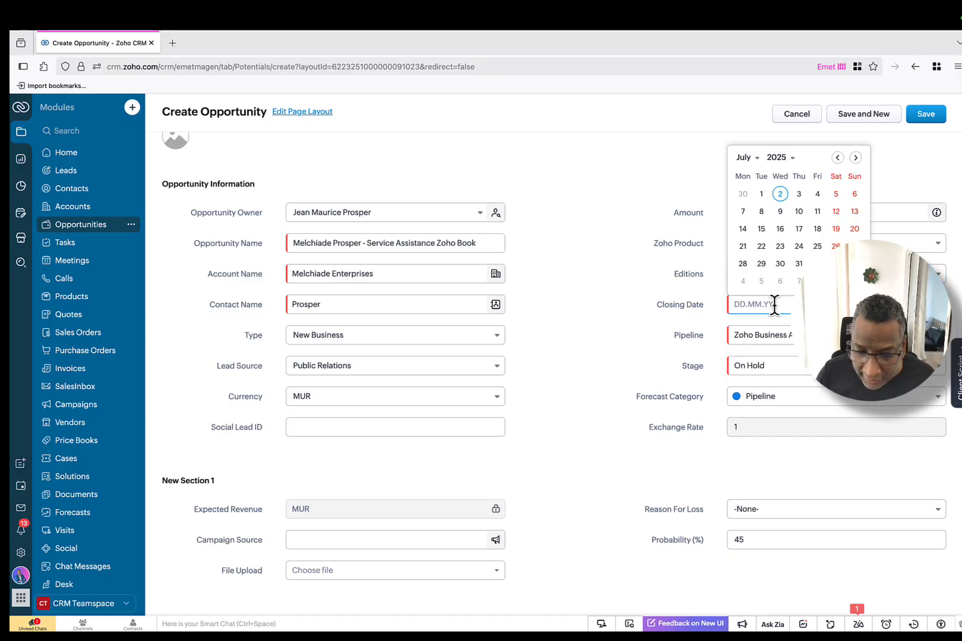
{"action": "left_click", "coordinate": [799, 264]}
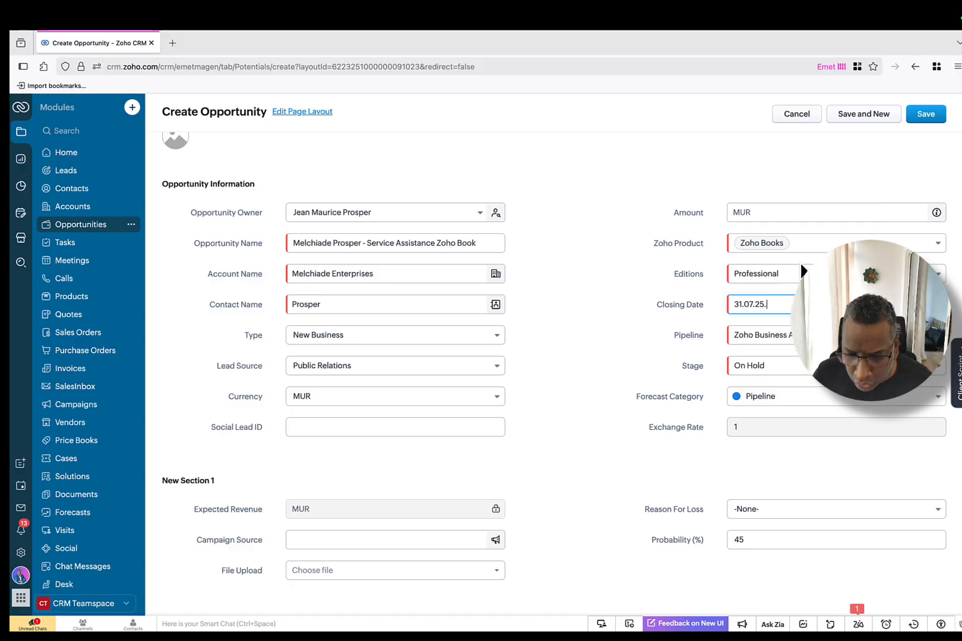
{"action": "left_click", "coordinate": [797, 376]}
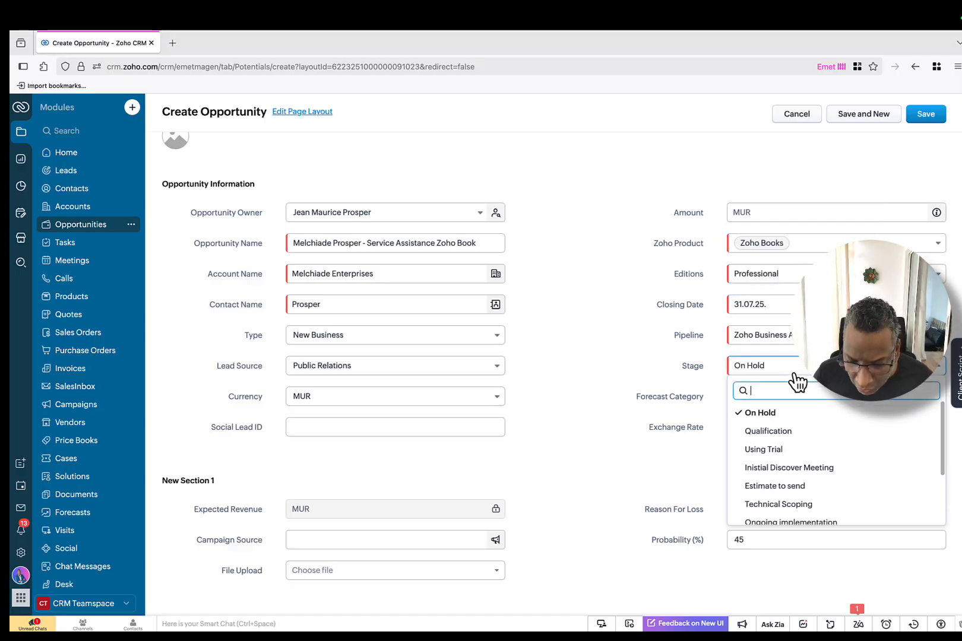
{"action": "left_click", "coordinate": [813, 453]}
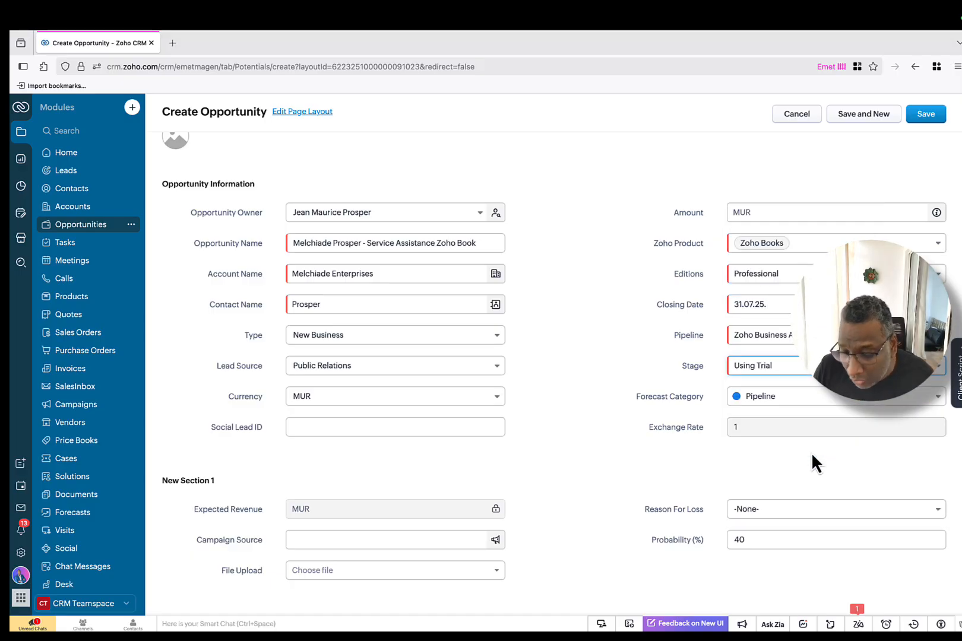
{"action": "scroll", "coordinate": [779, 410], "scroll_direction": "down", "scroll_amount": 2}
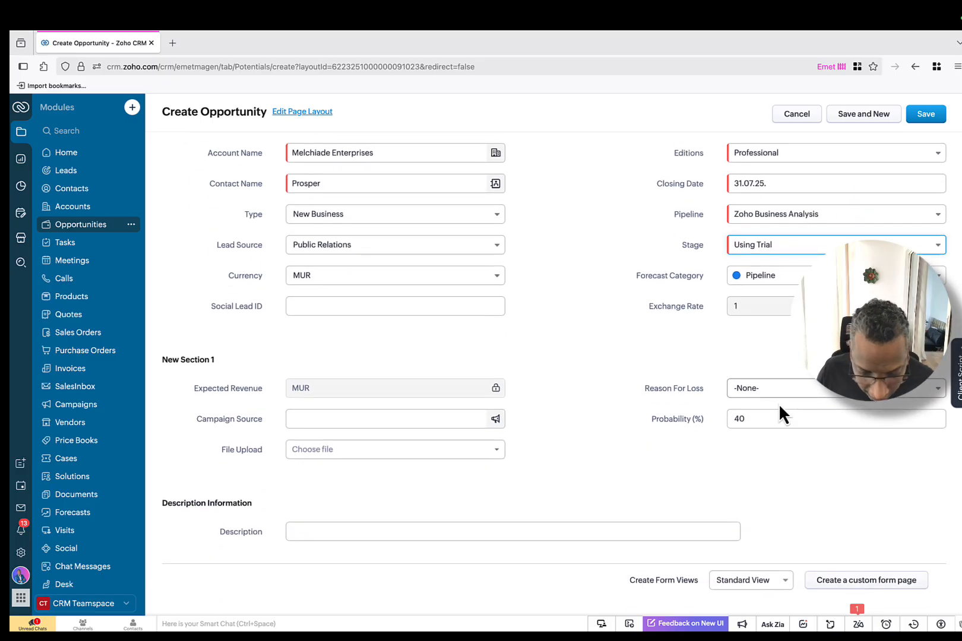
{"action": "scroll", "coordinate": [767, 418], "scroll_direction": "up", "scroll_amount": 1}
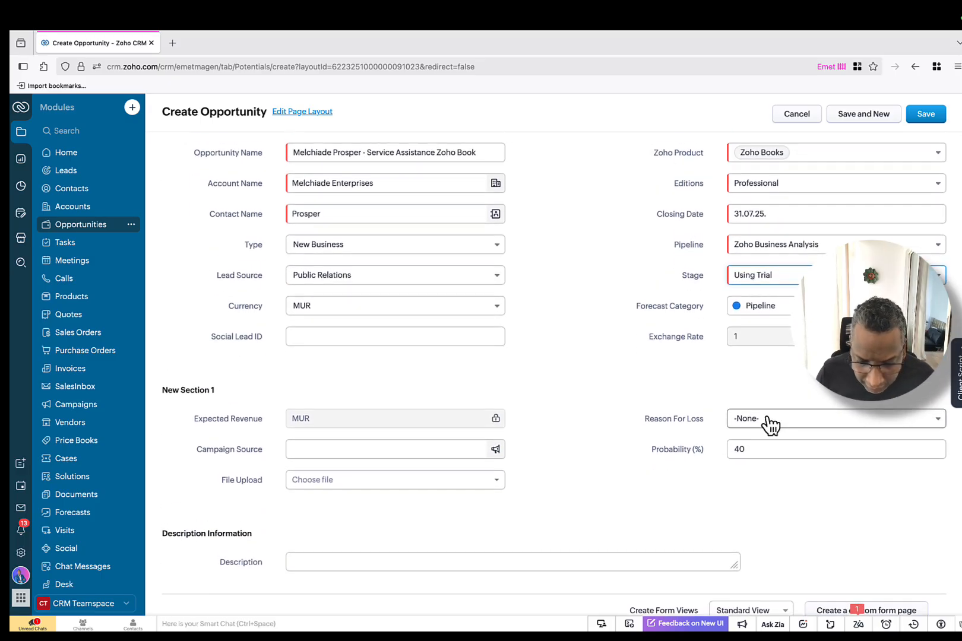
{"action": "scroll", "coordinate": [444, 416], "scroll_direction": "down", "scroll_amount": 1}
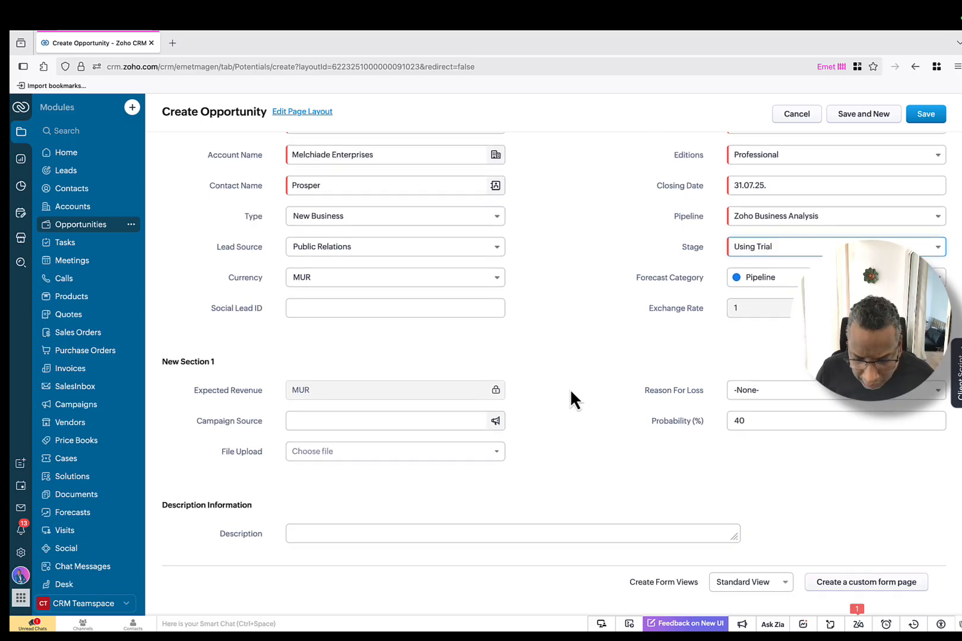
{"action": "scroll", "coordinate": [568, 388], "scroll_direction": "up", "scroll_amount": 2}
{"action": "scroll", "coordinate": [569, 388], "scroll_direction": "up", "scroll_amount": 2}
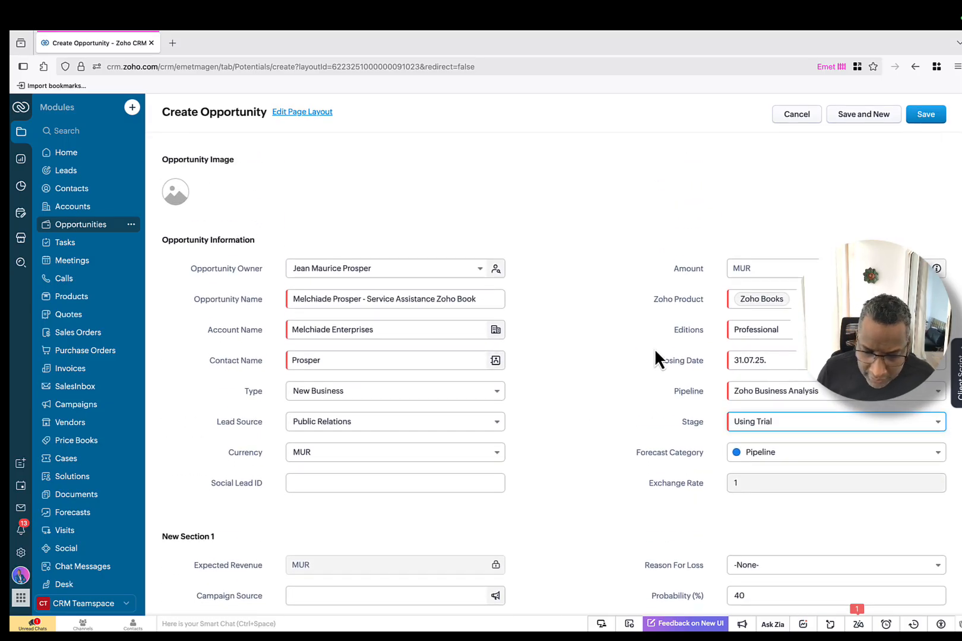
{"action": "left_click", "coordinate": [923, 116]}
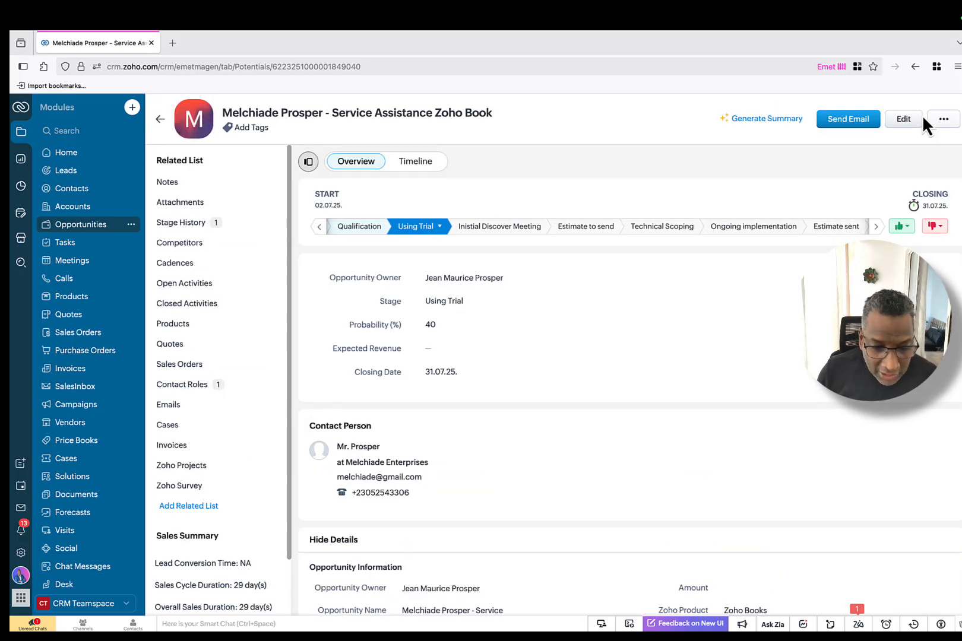
{"action": "scroll", "coordinate": [606, 275], "scroll_direction": "down", "scroll_amount": 2}
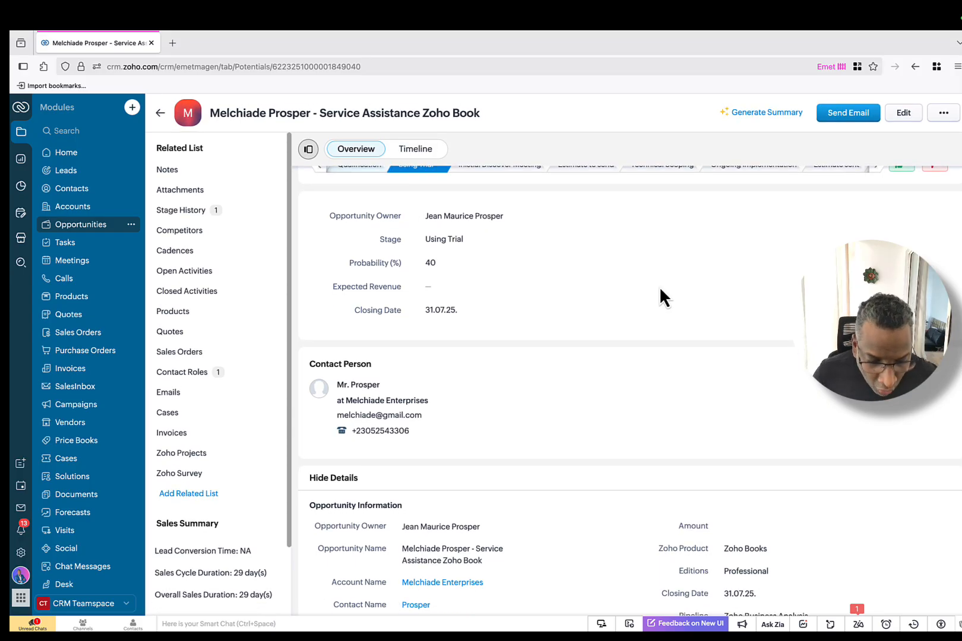
{"action": "scroll", "coordinate": [639, 284], "scroll_direction": "down", "scroll_amount": 3}
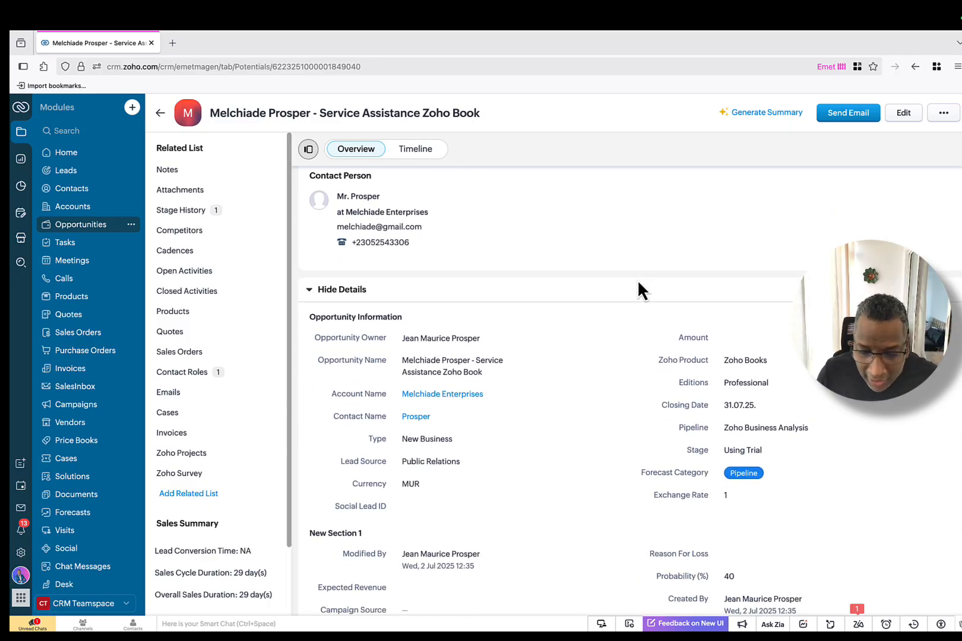
{"action": "scroll", "coordinate": [639, 285], "scroll_direction": "down", "scroll_amount": 5}
{"action": "scroll", "coordinate": [638, 285], "scroll_direction": "up", "scroll_amount": 5}
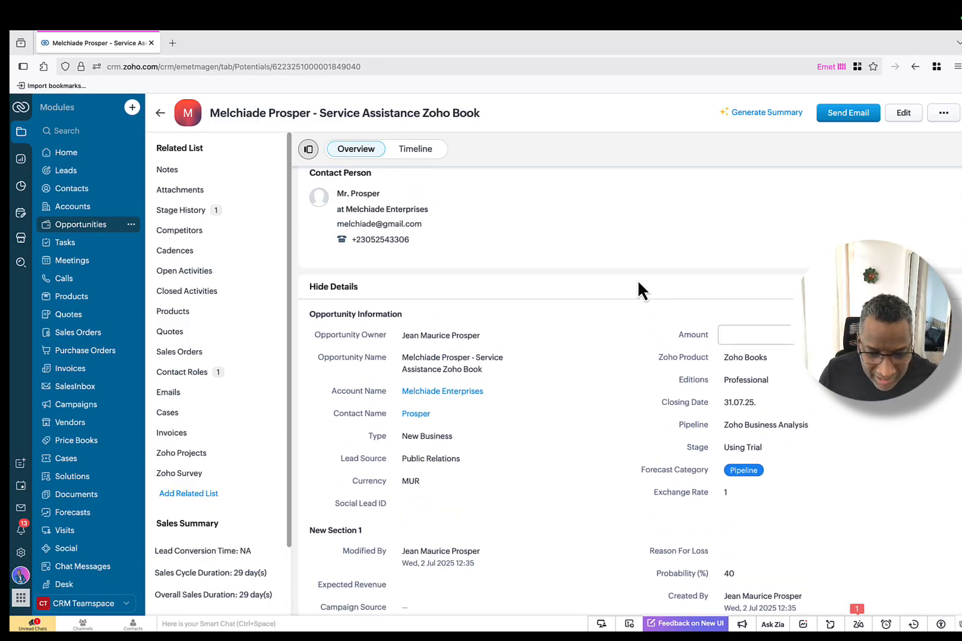
{"action": "scroll", "coordinate": [637, 279], "scroll_direction": "up", "scroll_amount": 2}
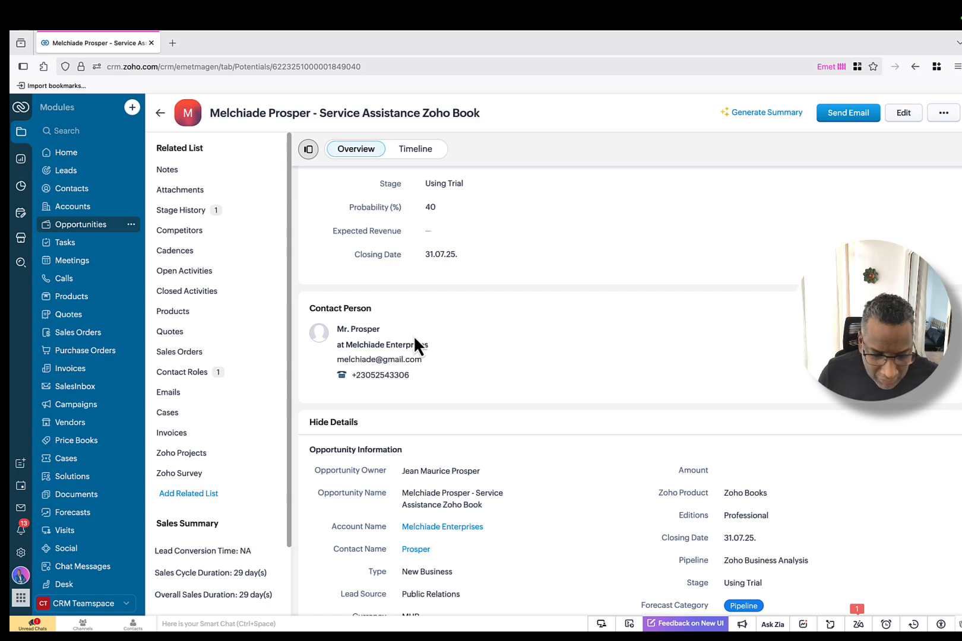
{"action": "scroll", "coordinate": [422, 334], "scroll_direction": "down", "scroll_amount": 10}
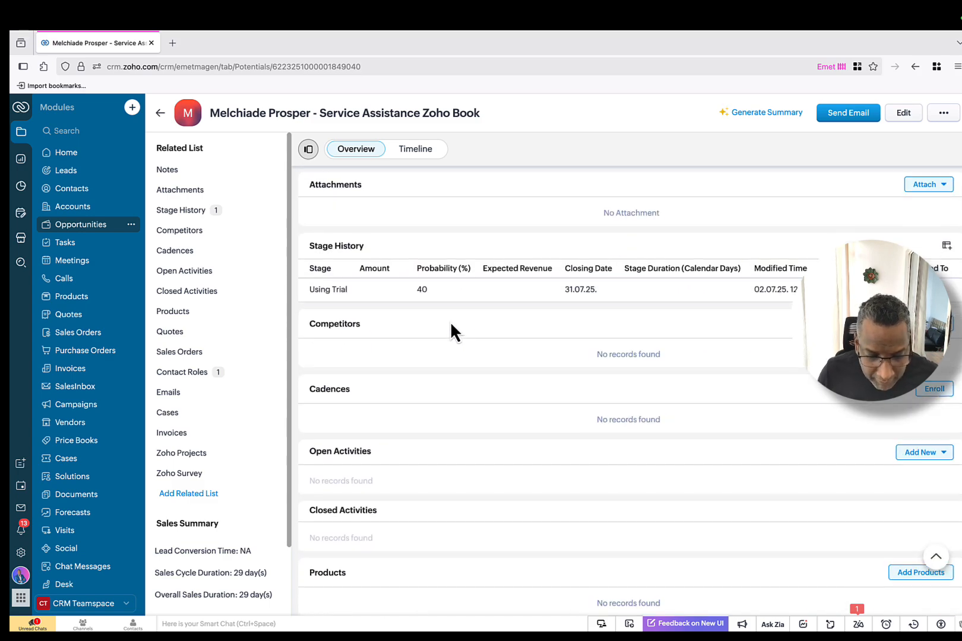
{"action": "scroll", "coordinate": [451, 327], "scroll_direction": "down", "scroll_amount": 1}
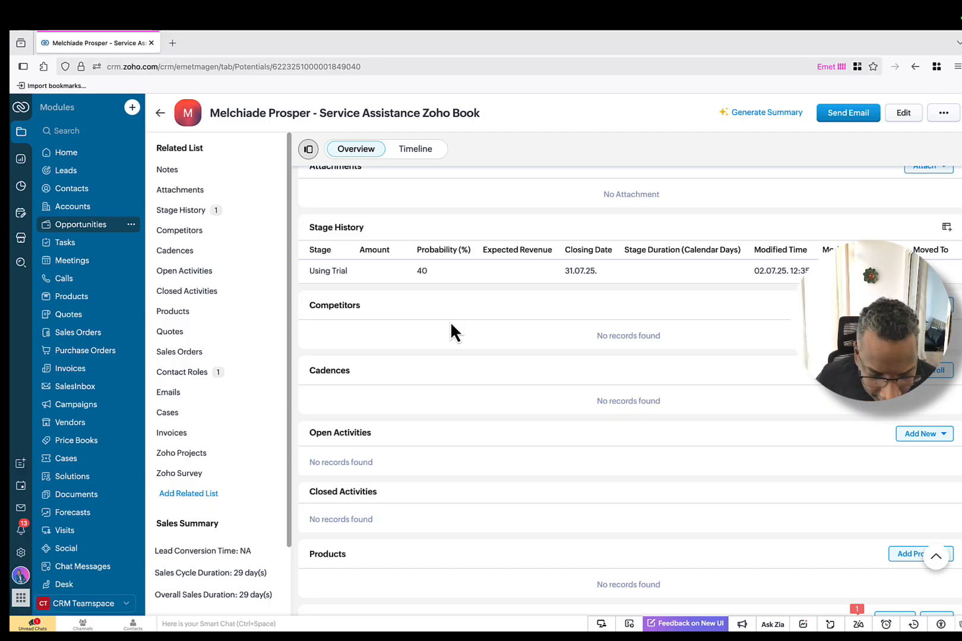
{"action": "scroll", "coordinate": [450, 321], "scroll_direction": "down", "scroll_amount": 6}
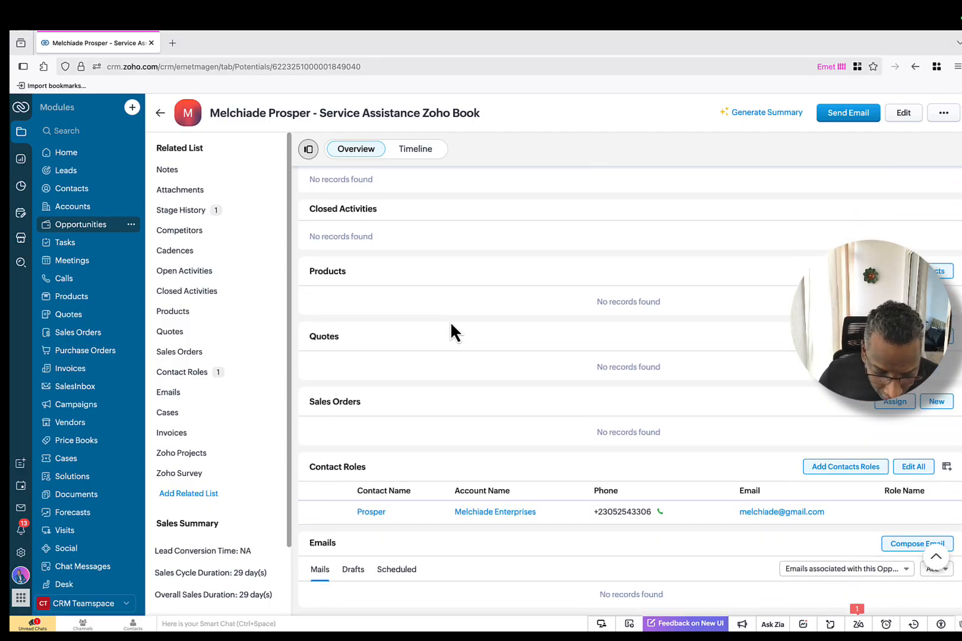
{"action": "scroll", "coordinate": [451, 325], "scroll_direction": "down", "scroll_amount": 1}
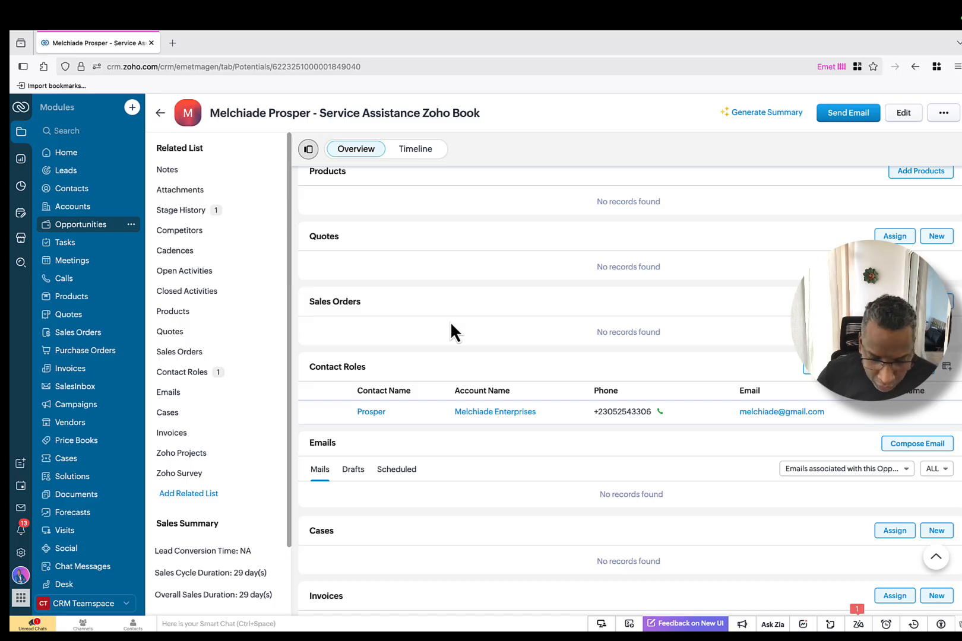
{"action": "scroll", "coordinate": [451, 326], "scroll_direction": "down", "scroll_amount": 1}
{"action": "scroll", "coordinate": [450, 321], "scroll_direction": "down", "scroll_amount": 1}
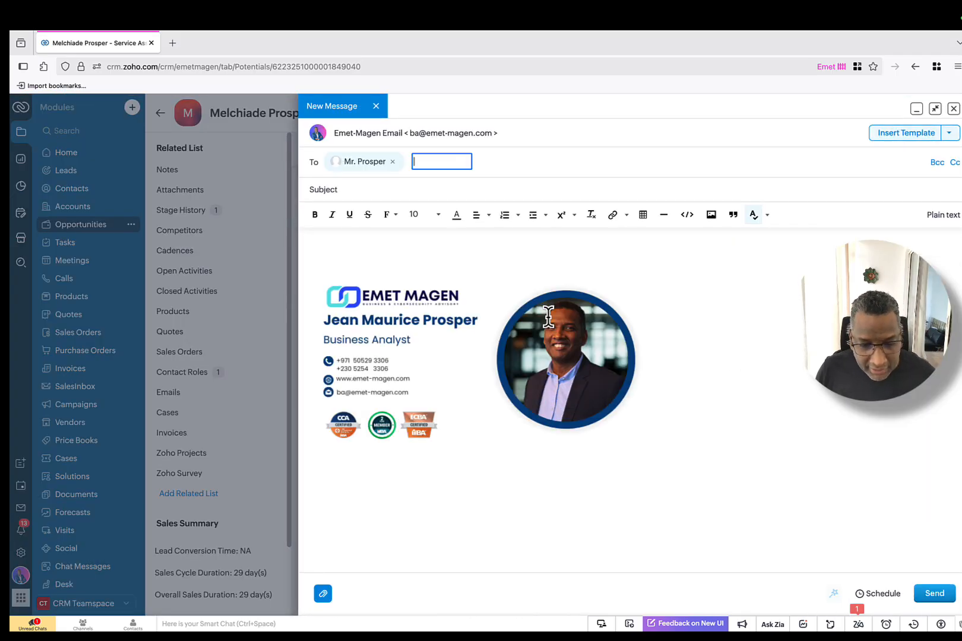
Step: Enter the email subject 'Premiere rencontre - BA'
{"action": "left_click", "coordinate": [360, 189]}
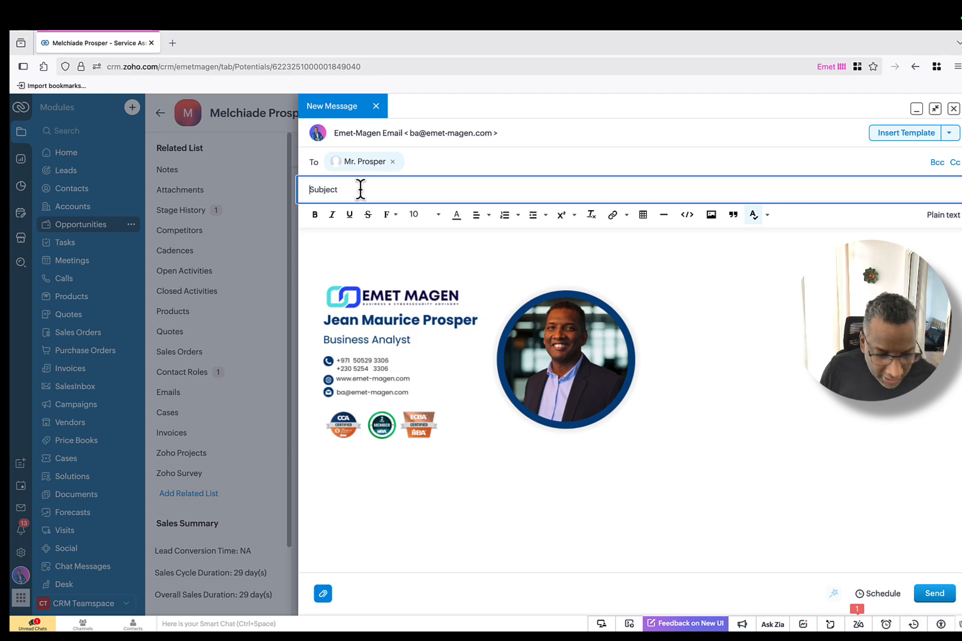
{"action": "type", "text": "Premier ren"}
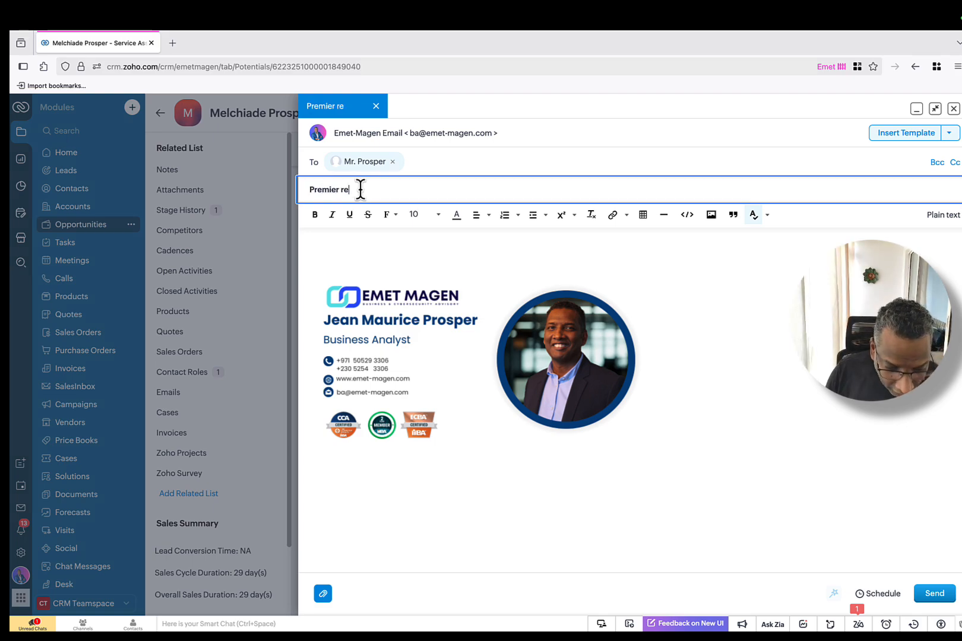
{"action": "key", "text": "BackSpace"}
{"action": "key", "text": "BackSpace"}
{"action": "key", "text": "BackSpace"}
{"action": "type", "text": "ren"}
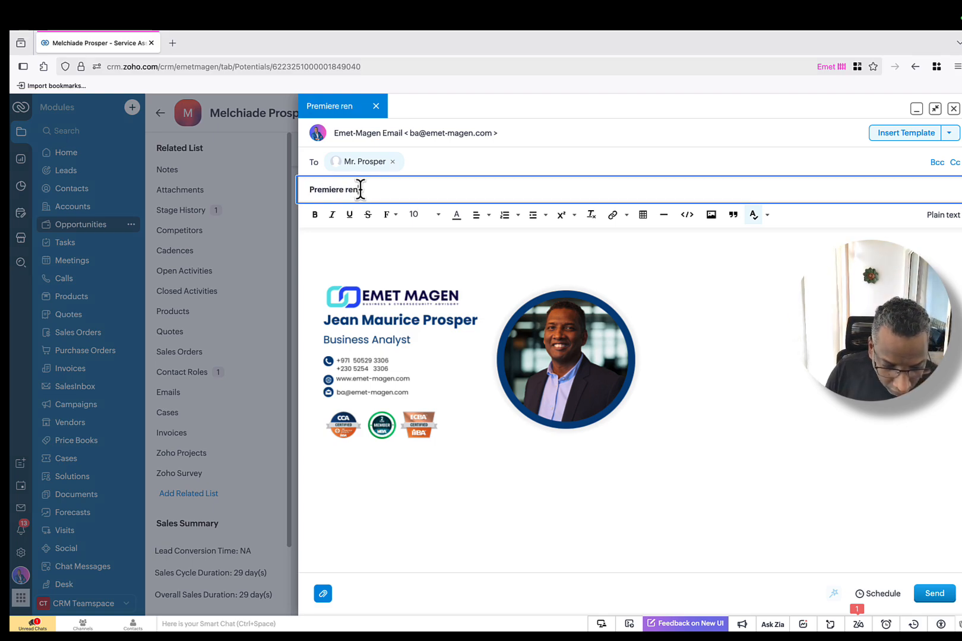
{"action": "type", "text": "contre - BA"}
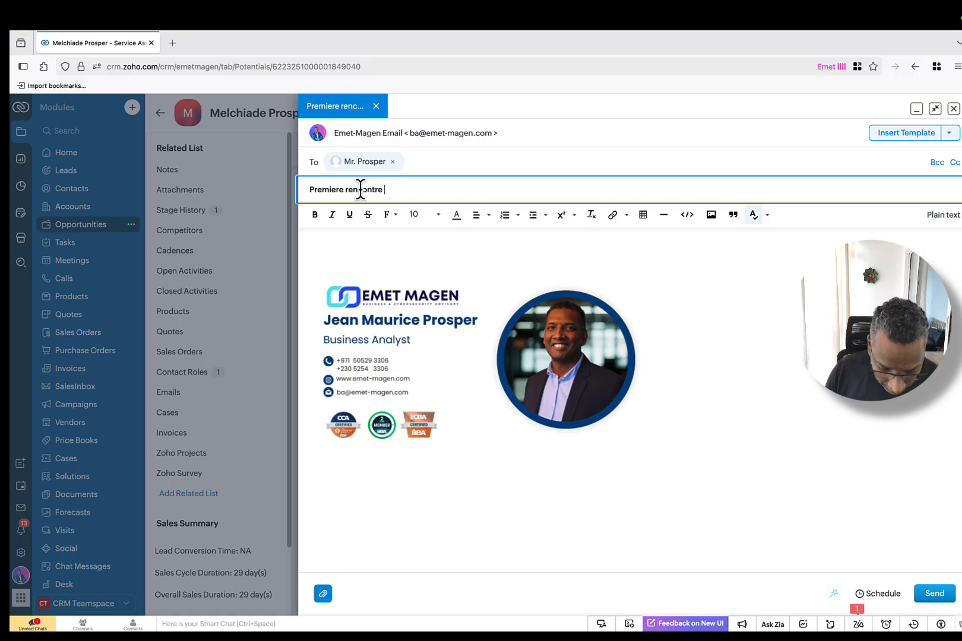
Step: Write a greeting and a first-meeting request to start operations, then send the email
{"action": "left_click", "coordinate": [372, 246]}
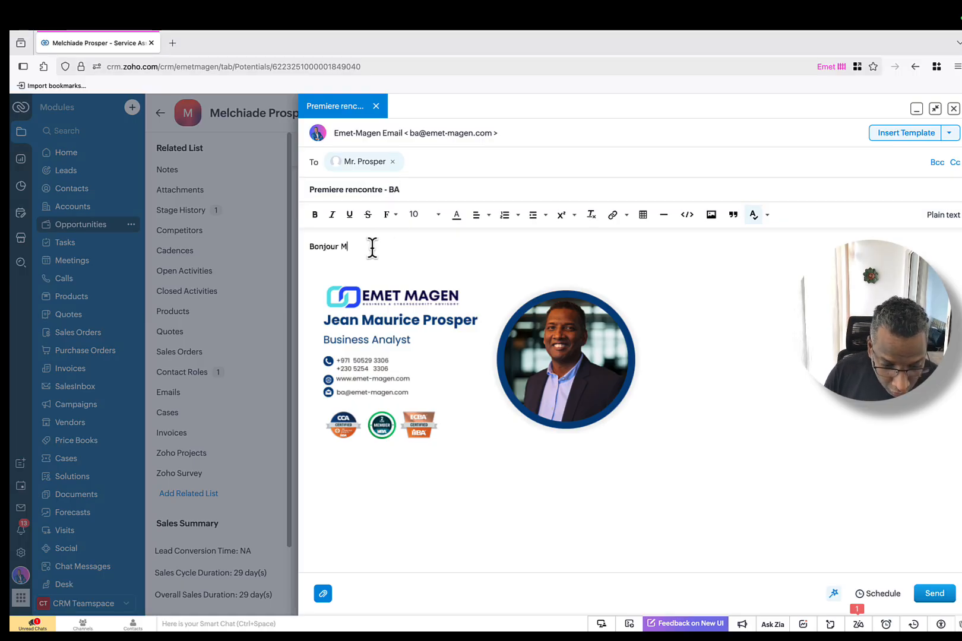
{"action": "type", "text": "Bonjour Mr Pros"}
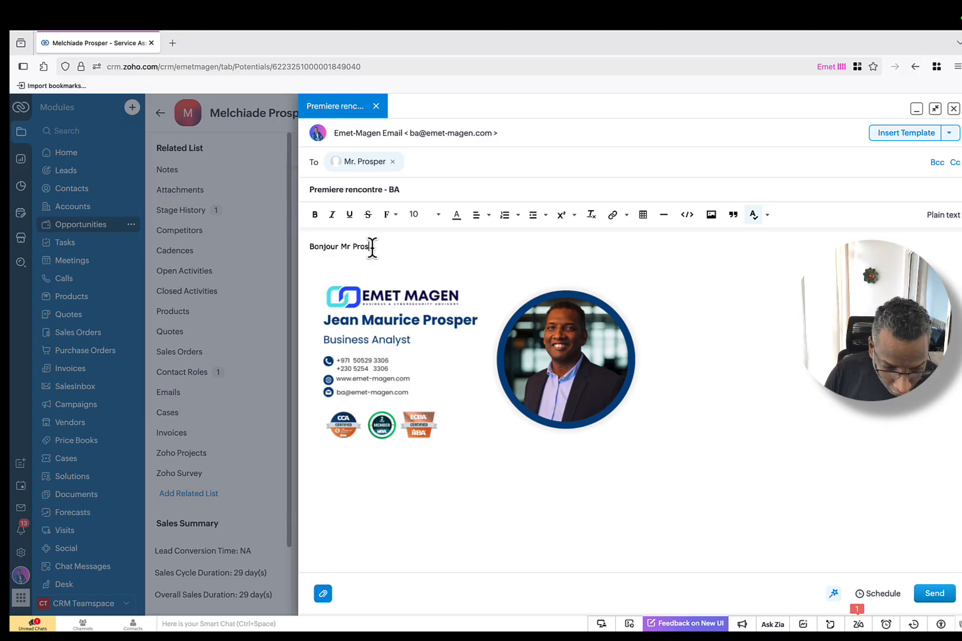
{"action": "type", "text": "per,"}
{"action": "key", "text": "Return"}
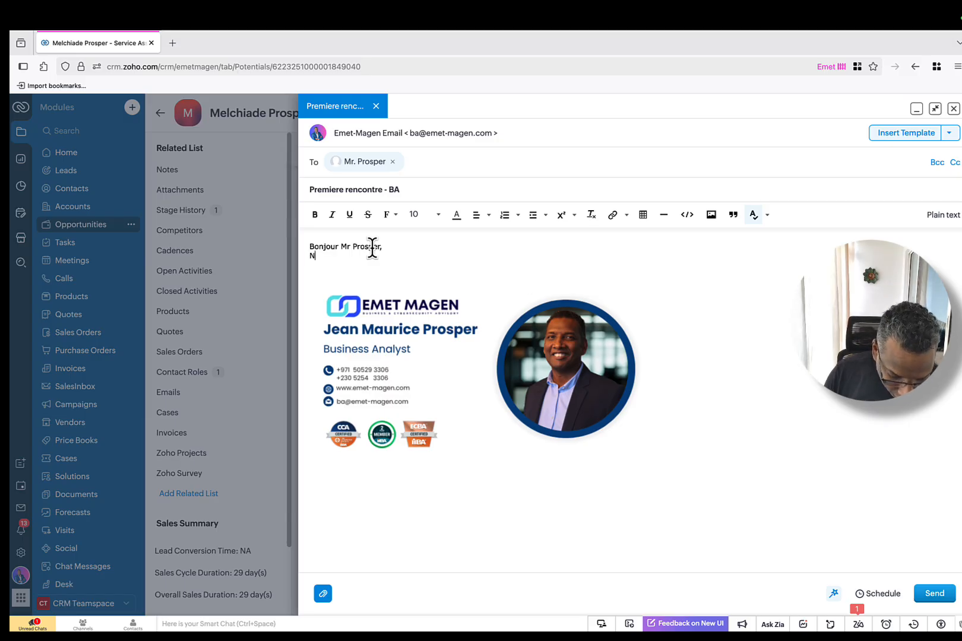
{"action": "type", "text": "NOu"}
{"action": "key", "text": "BackSpace"}
{"action": "key", "text": "BackSpace"}
{"action": "key", "text": "BackSpace"}
{"action": "type", "text": "JE"}
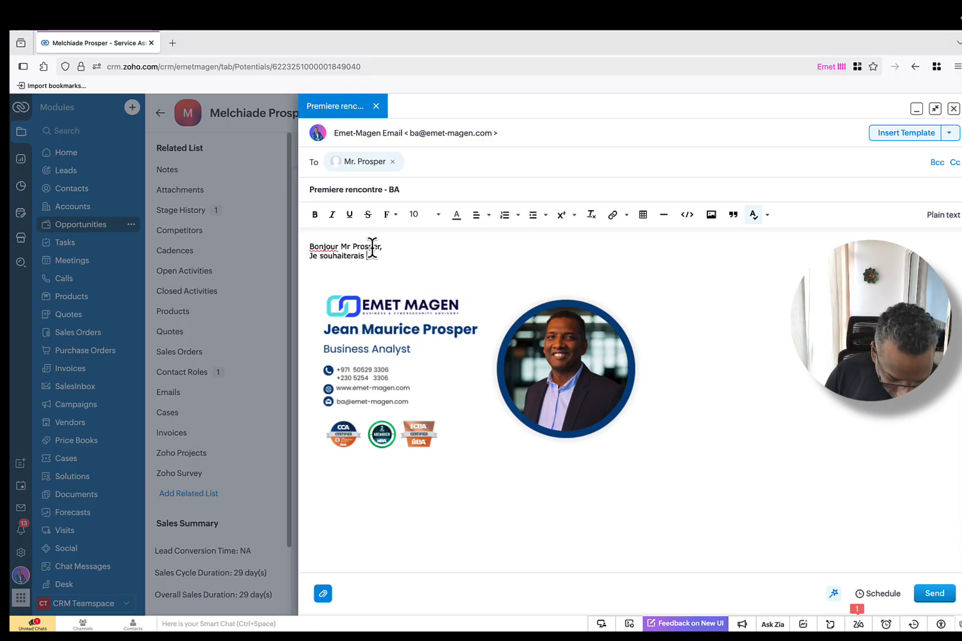
{"action": "type", "text": "ne premir"}
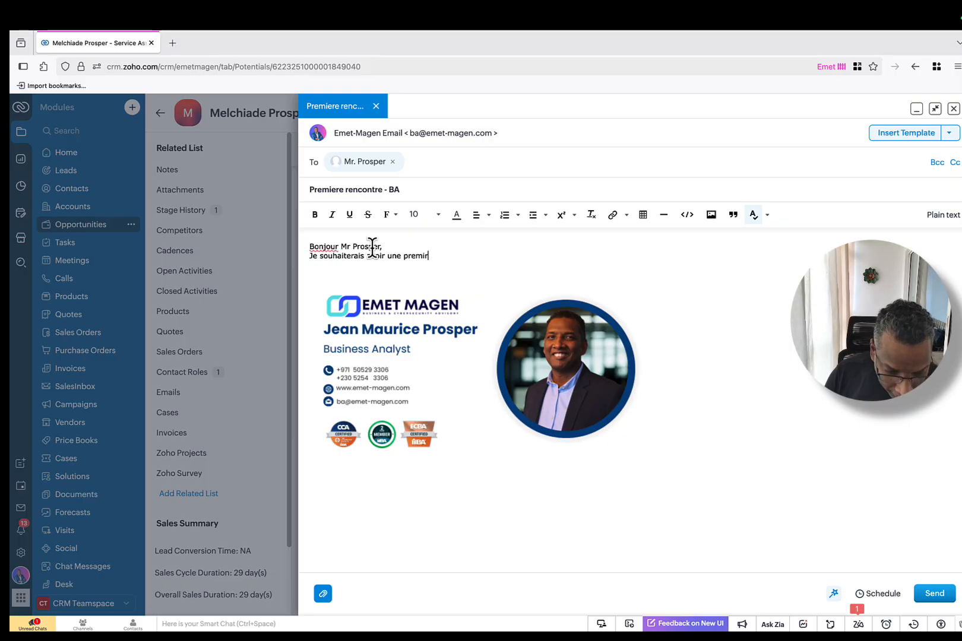
{"action": "key", "text": "BackSpace"}
{"action": "key", "text": "BackSpace"}
{"action": "key", "text": "BackSpace"}
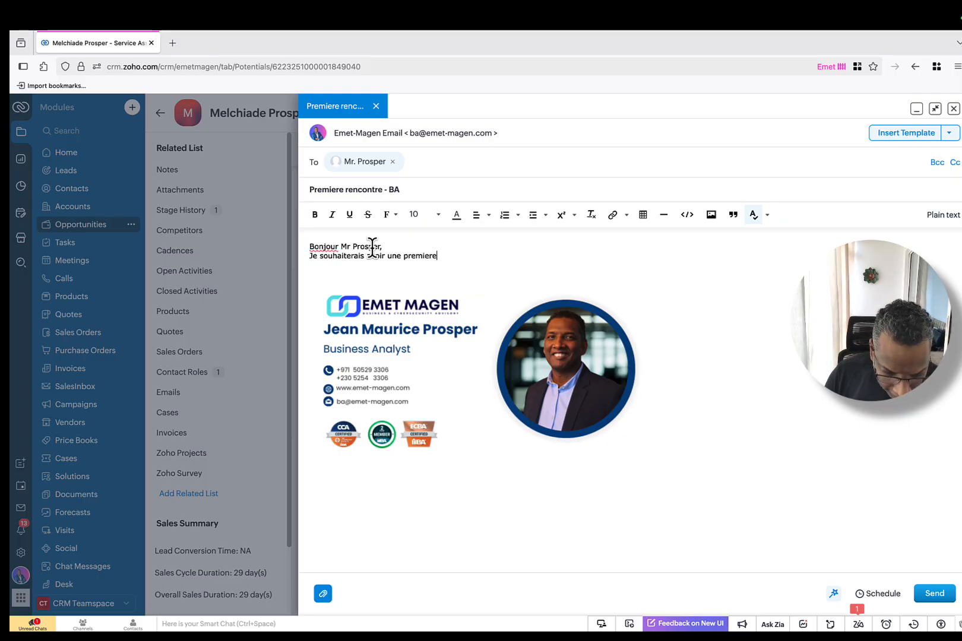
{"action": "type", "text": "rencontre po"}
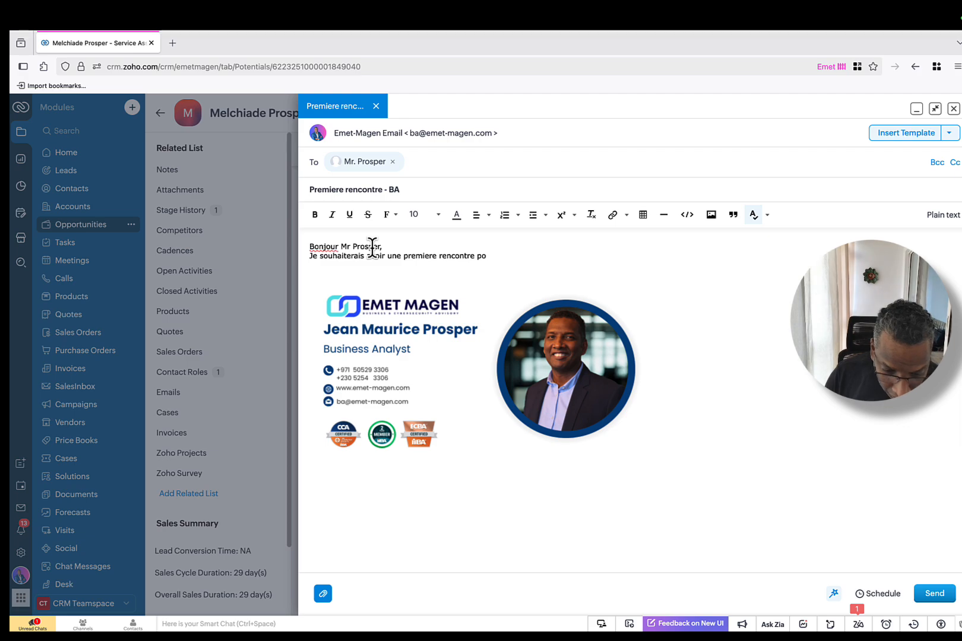
{"action": "type", "text": "ur demar"}
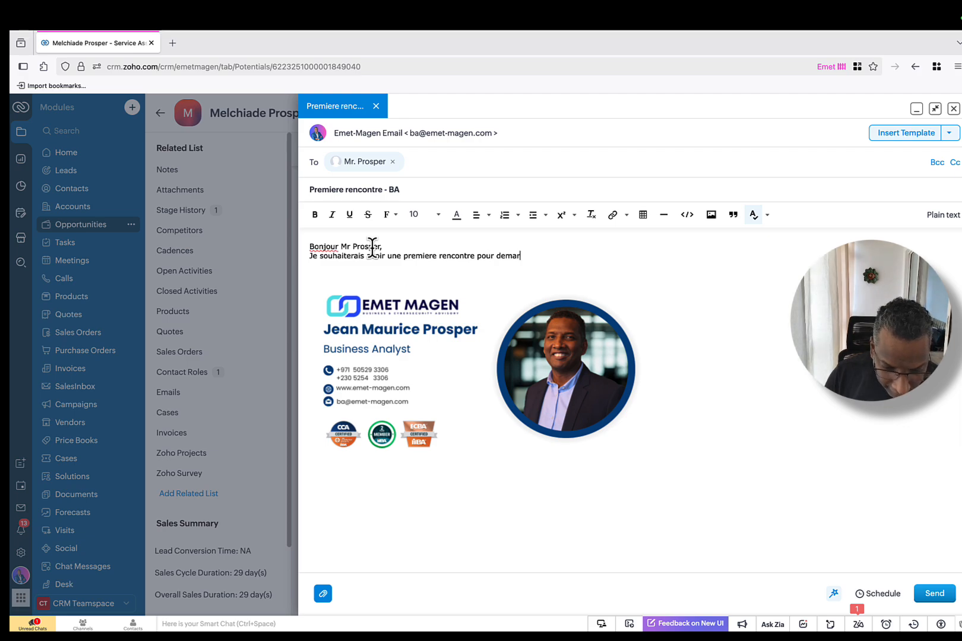
{"action": "type", "text": "rer les oper"}
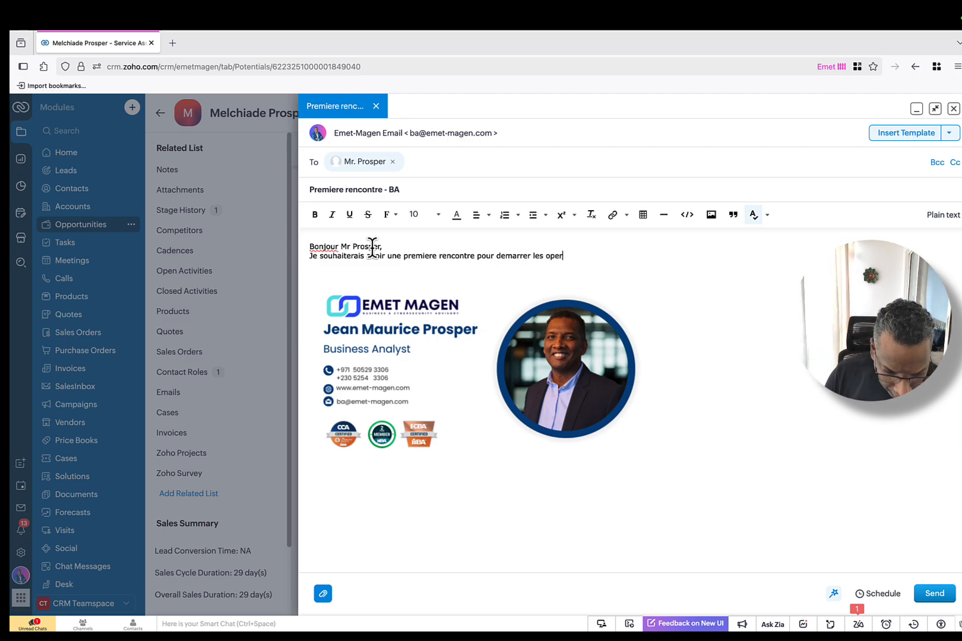
{"action": "type", "text": "ations."}
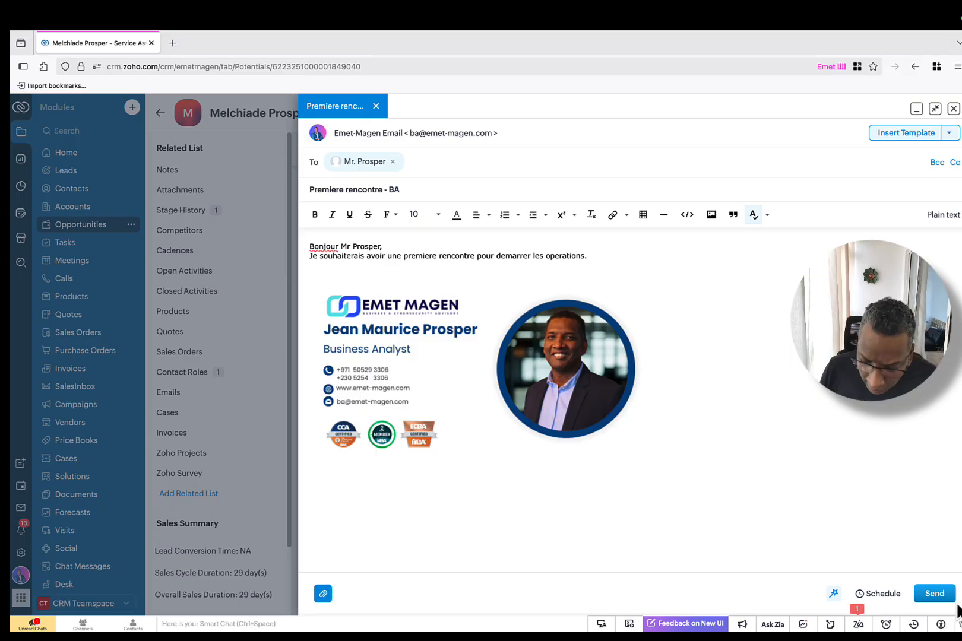
{"action": "left_click", "coordinate": [936, 598]}
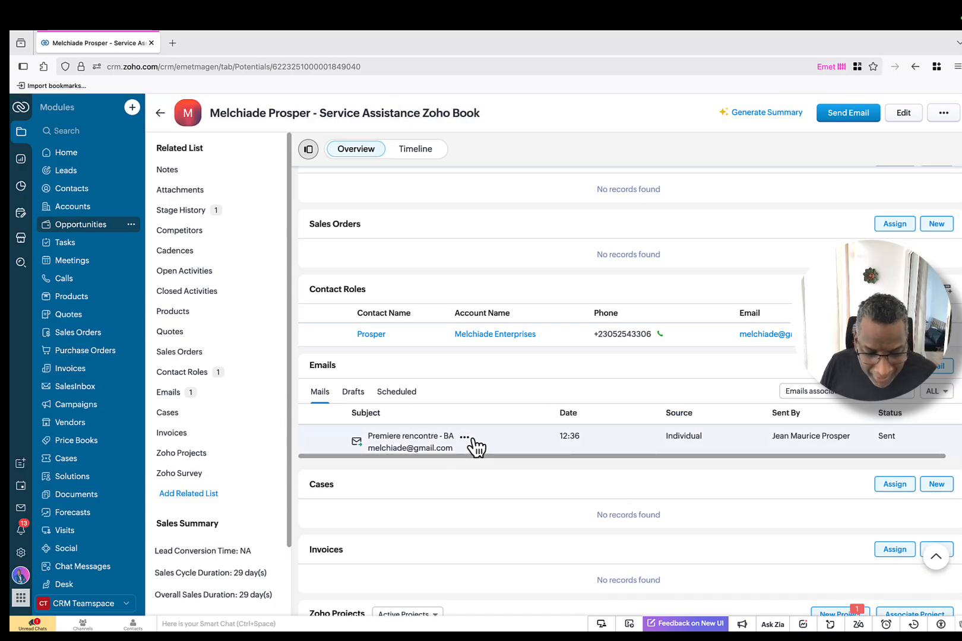
{"action": "scroll", "coordinate": [472, 440], "scroll_direction": "down", "scroll_amount": 1}
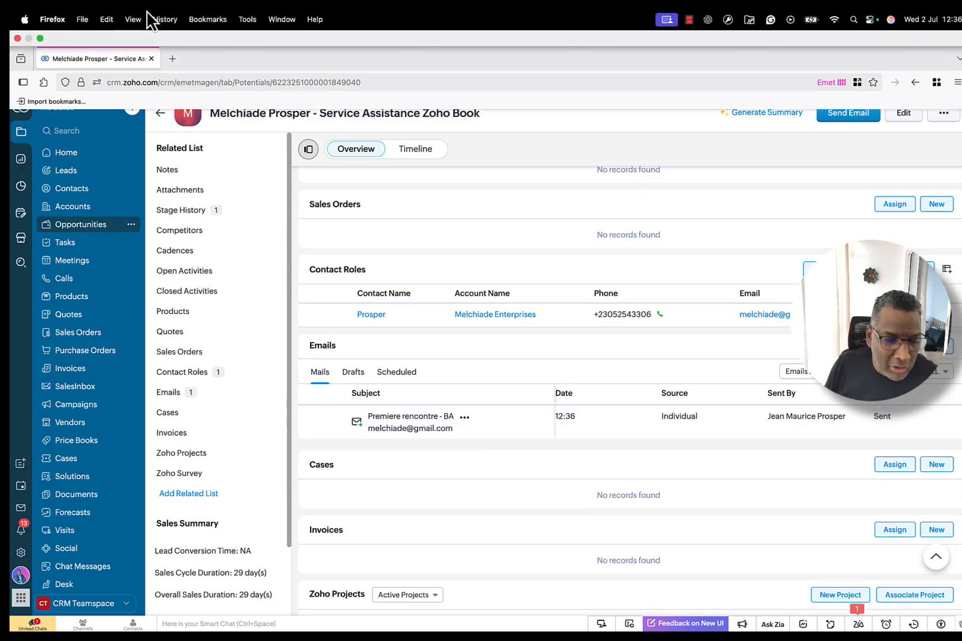
Step: Load gmail.com in a new tab and go to the Google sign-in page
{"action": "left_click", "coordinate": [172, 42]}
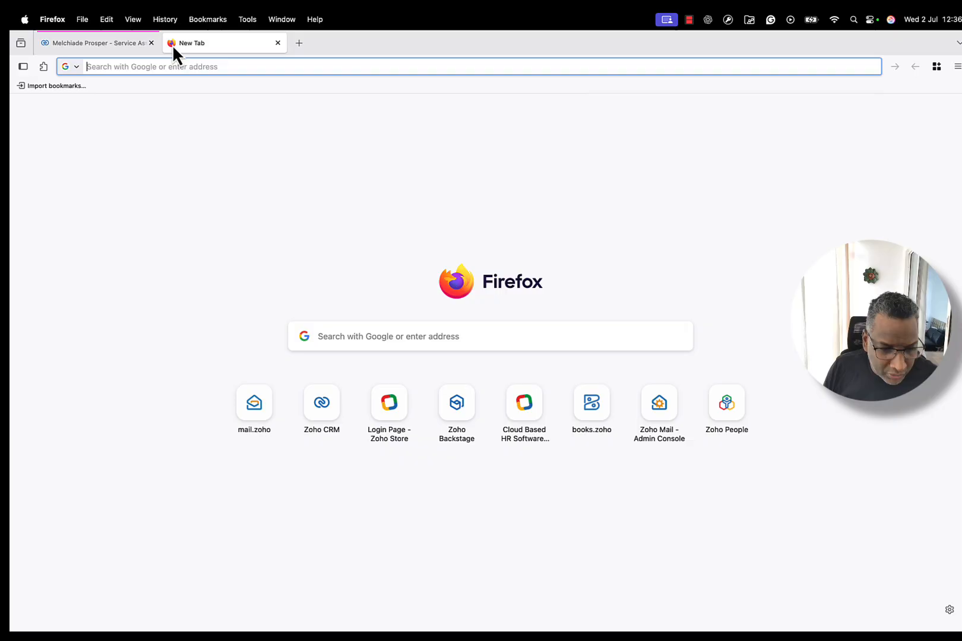
{"action": "left_click", "coordinate": [218, 67]}
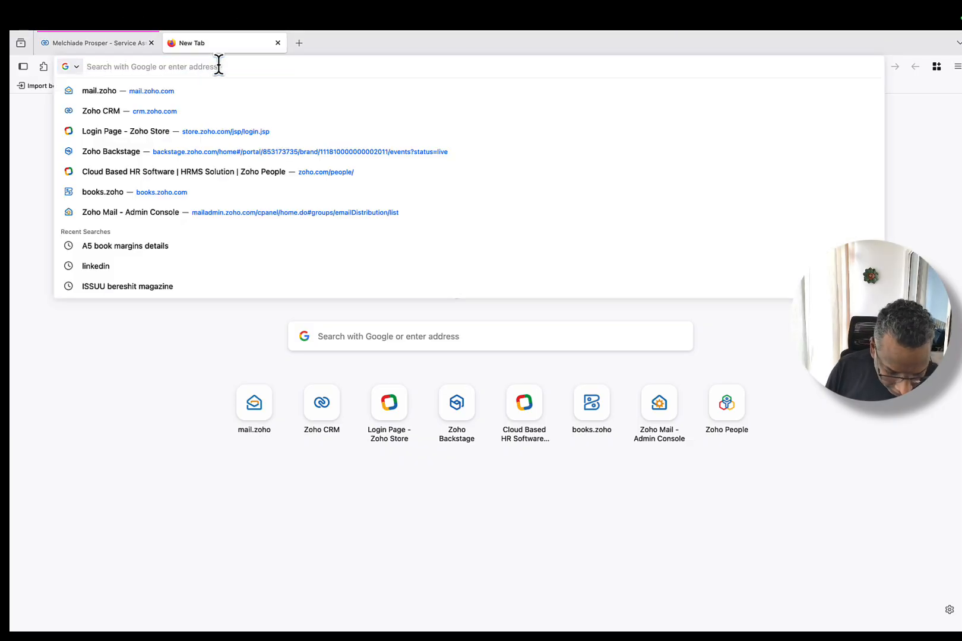
{"action": "type", "text": "gmail.com"}
{"action": "key", "text": "Return"}
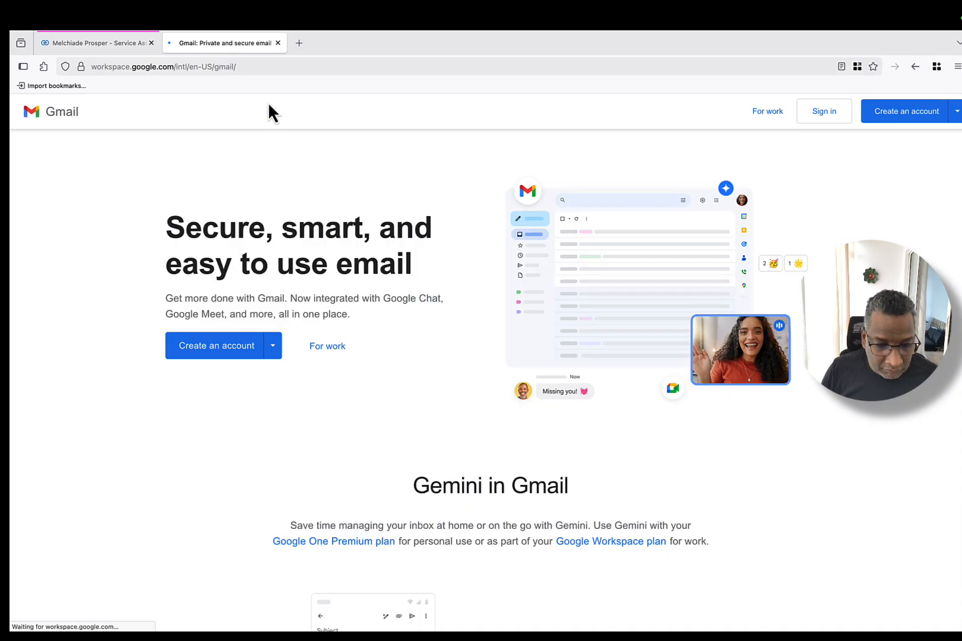
{"action": "left_click", "coordinate": [812, 112]}
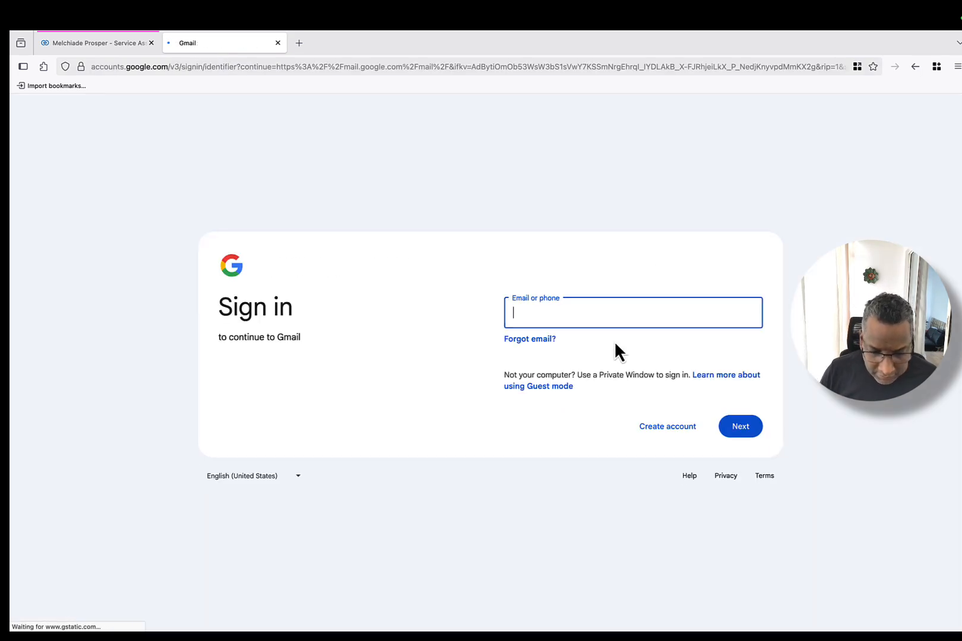
{"action": "left_click", "coordinate": [628, 319]}
Step: Sign in with the saved account and check Updates, Sent and the junk labels for the email
{"action": "left_click", "coordinate": [586, 333]}
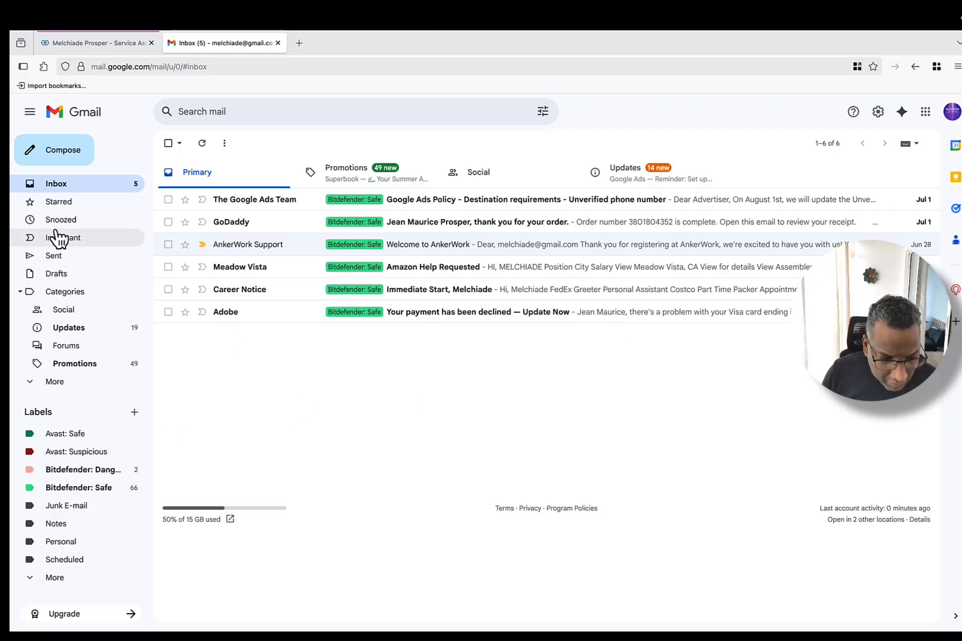
{"action": "left_click", "coordinate": [76, 330]}
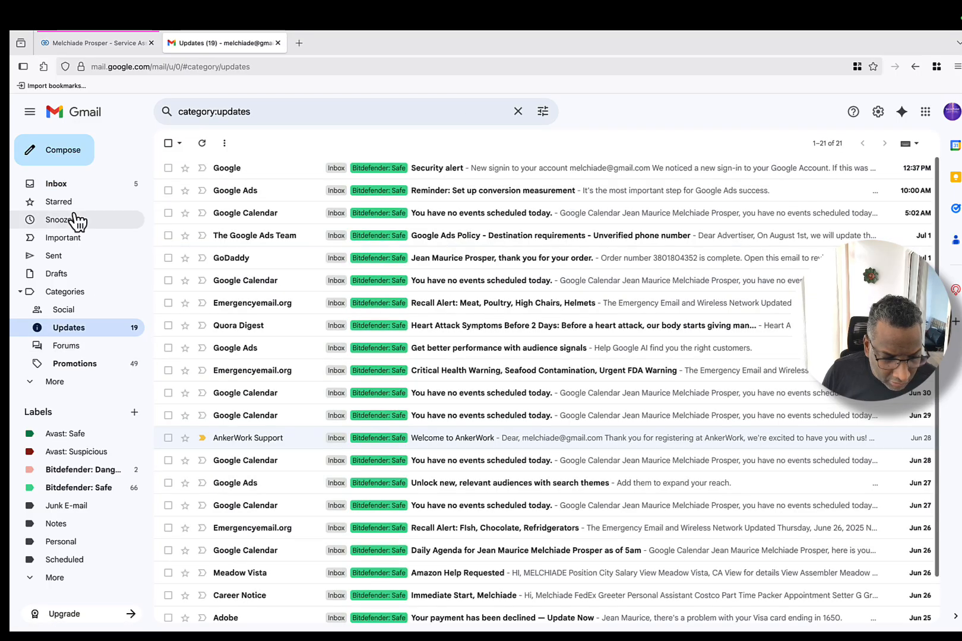
{"action": "left_click", "coordinate": [68, 182]}
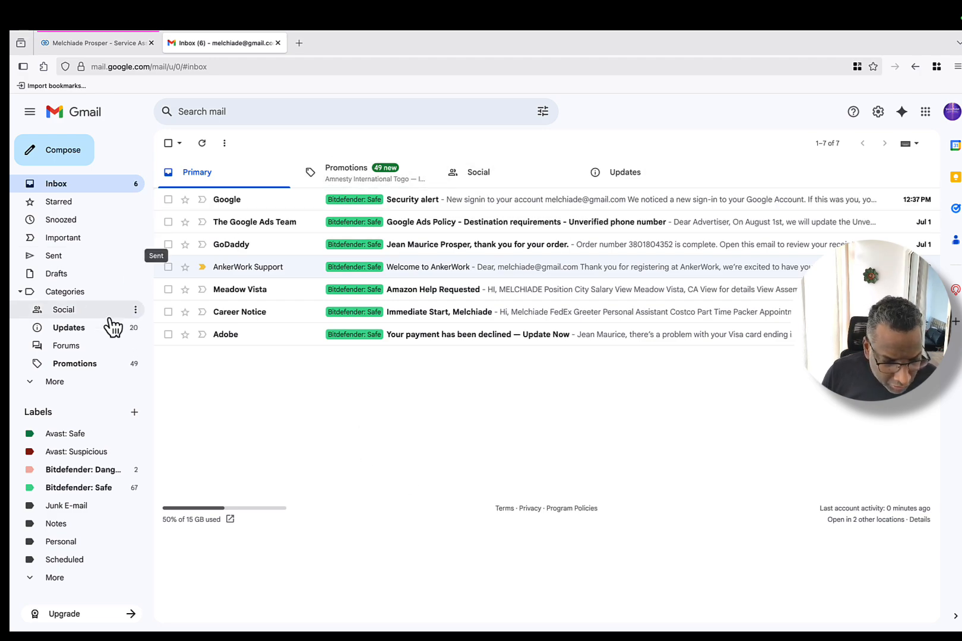
{"action": "left_click", "coordinate": [88, 332]}
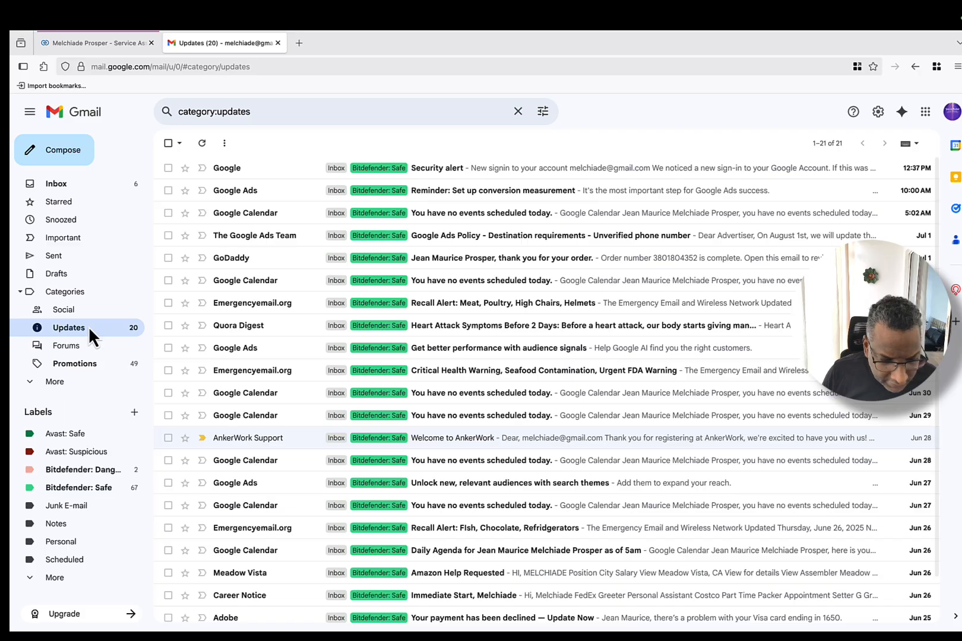
{"action": "left_click", "coordinate": [59, 258]}
{"action": "left_click", "coordinate": [65, 184]}
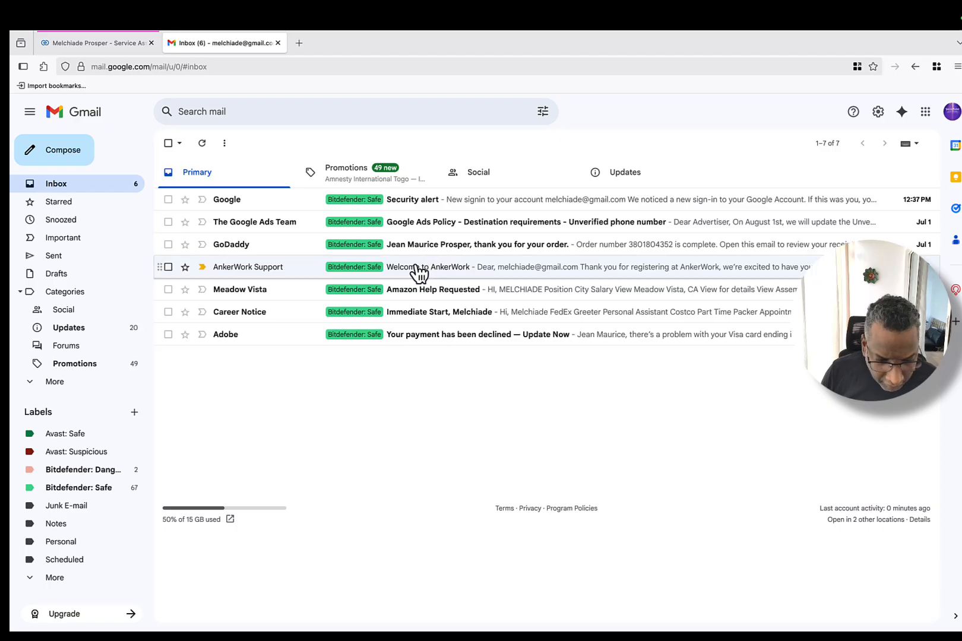
{"action": "left_click", "coordinate": [68, 506]}
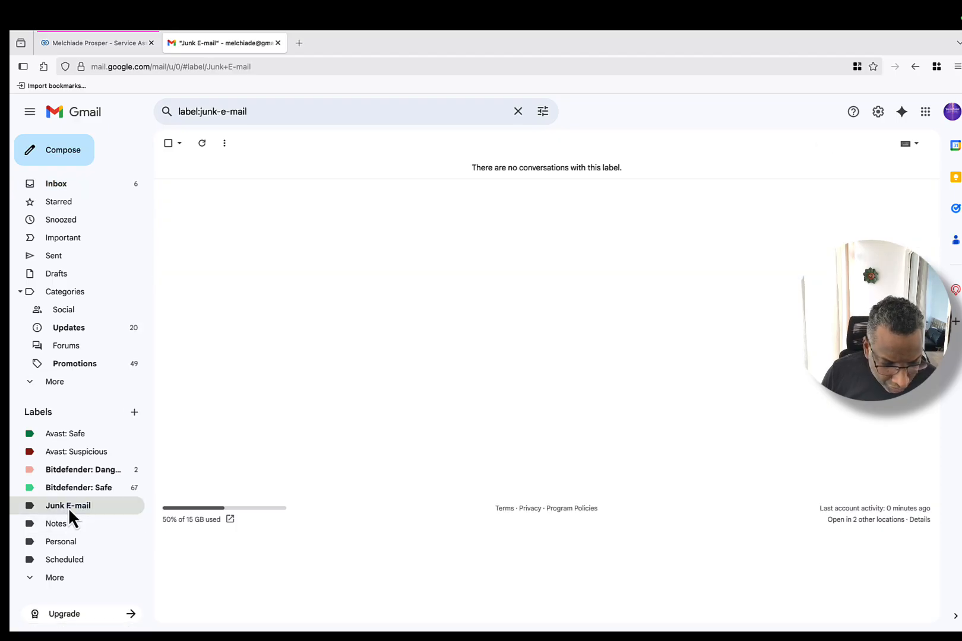
{"action": "left_click", "coordinate": [90, 472]}
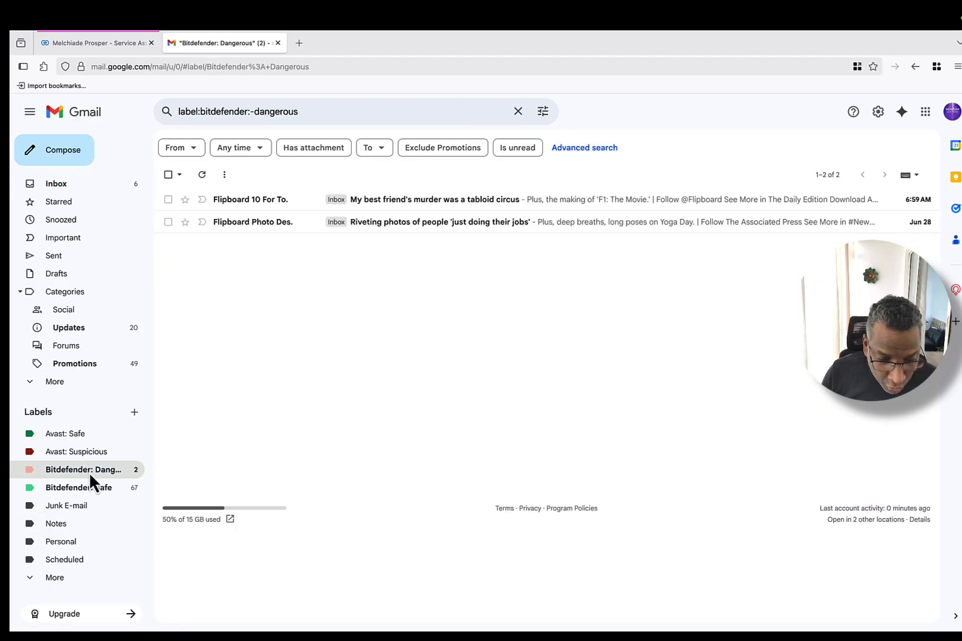
{"action": "left_click", "coordinate": [77, 452]}
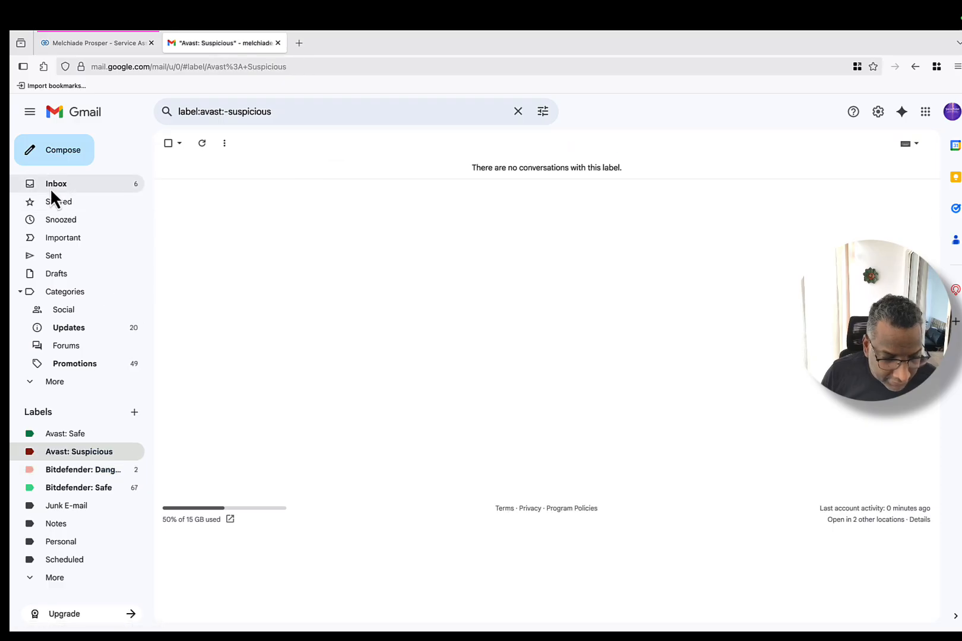
{"action": "left_click", "coordinate": [70, 184]}
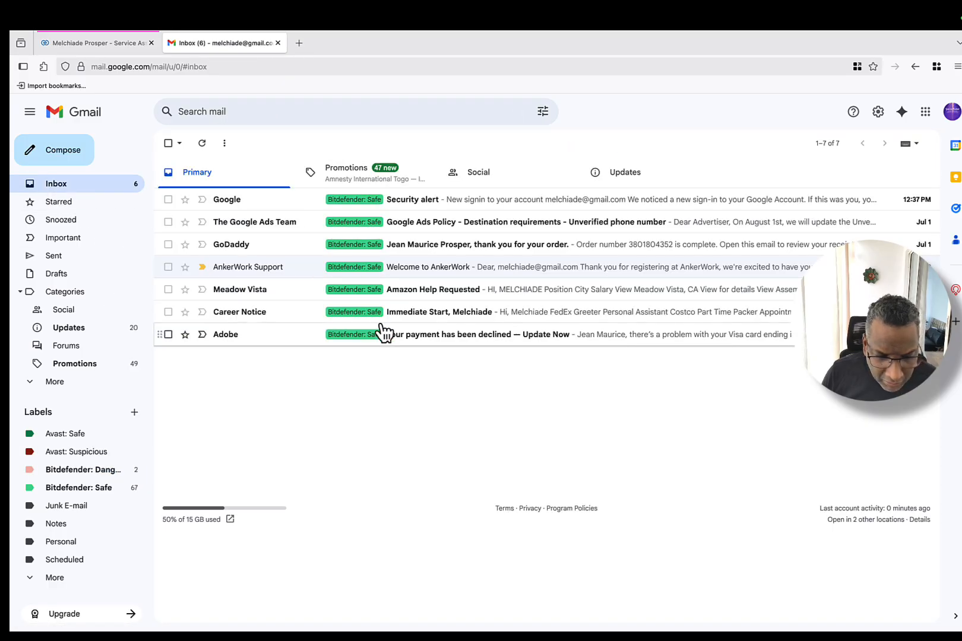
Step: Check the Social, Updates and Promotions inbox tabs, then list all Updates mail
{"action": "left_click", "coordinate": [506, 179]}
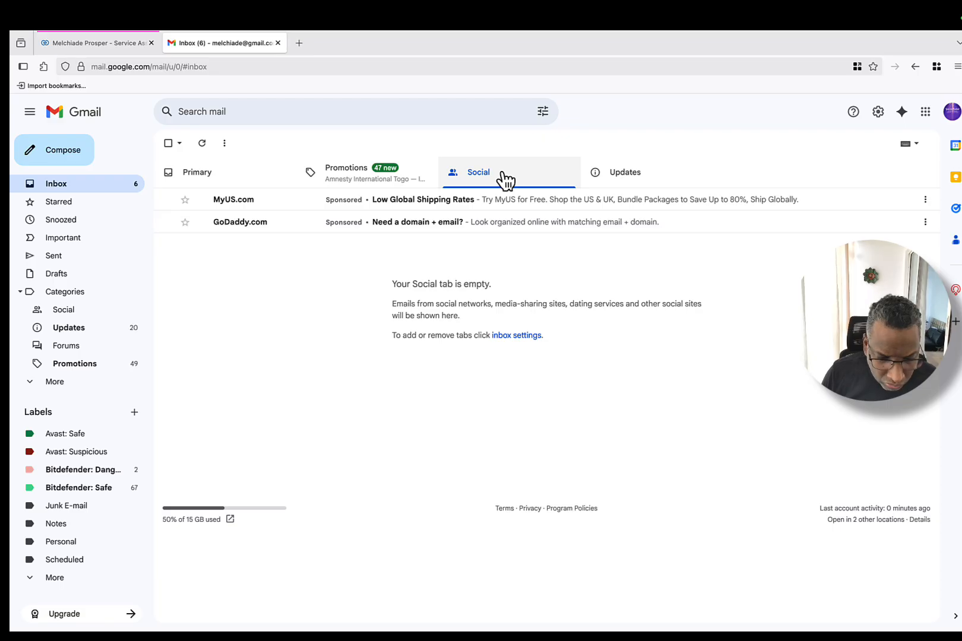
{"action": "left_click", "coordinate": [633, 179]}
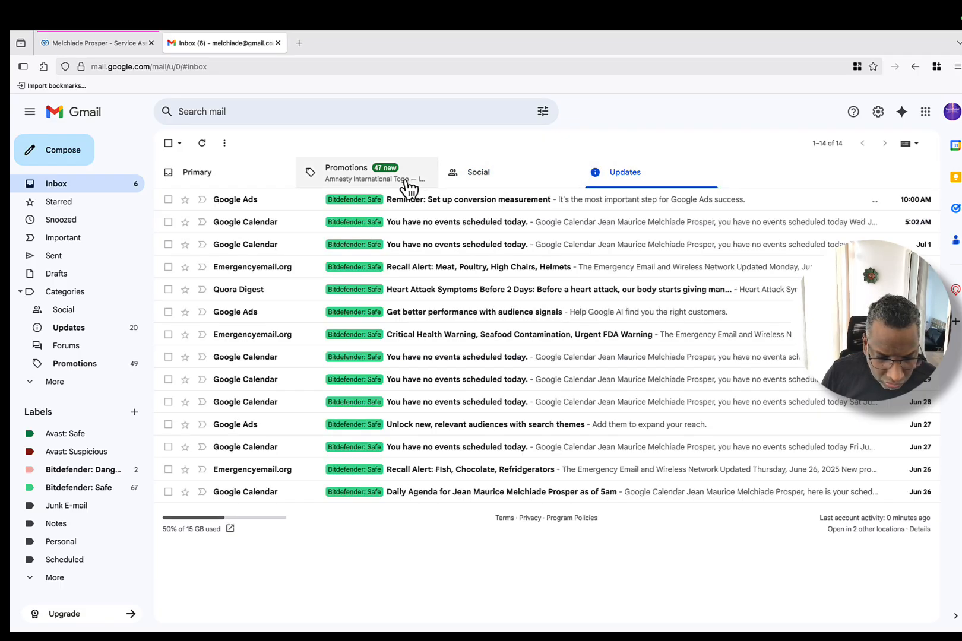
{"action": "left_click", "coordinate": [381, 179]}
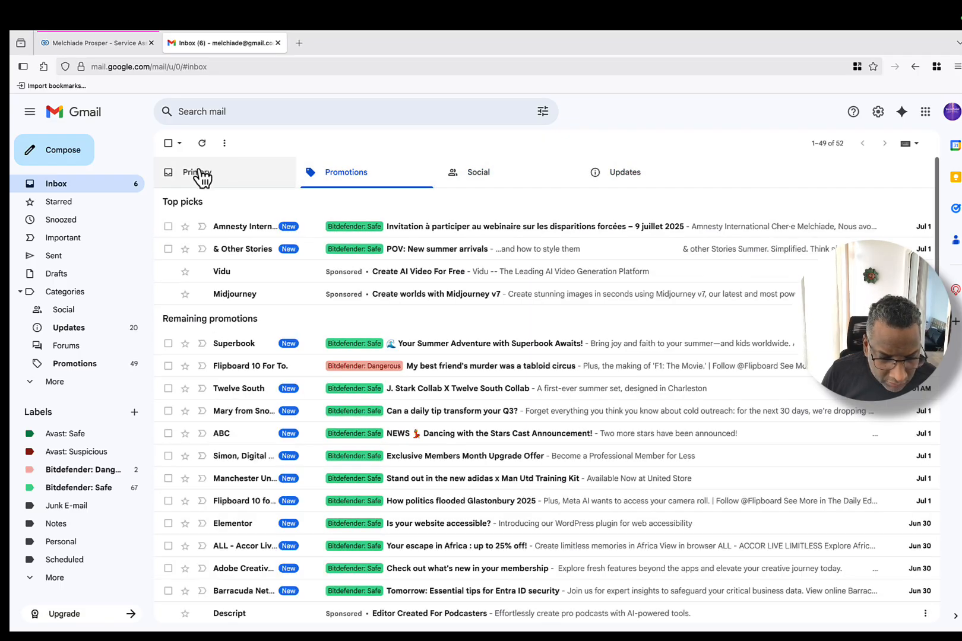
{"action": "left_click", "coordinate": [209, 177]}
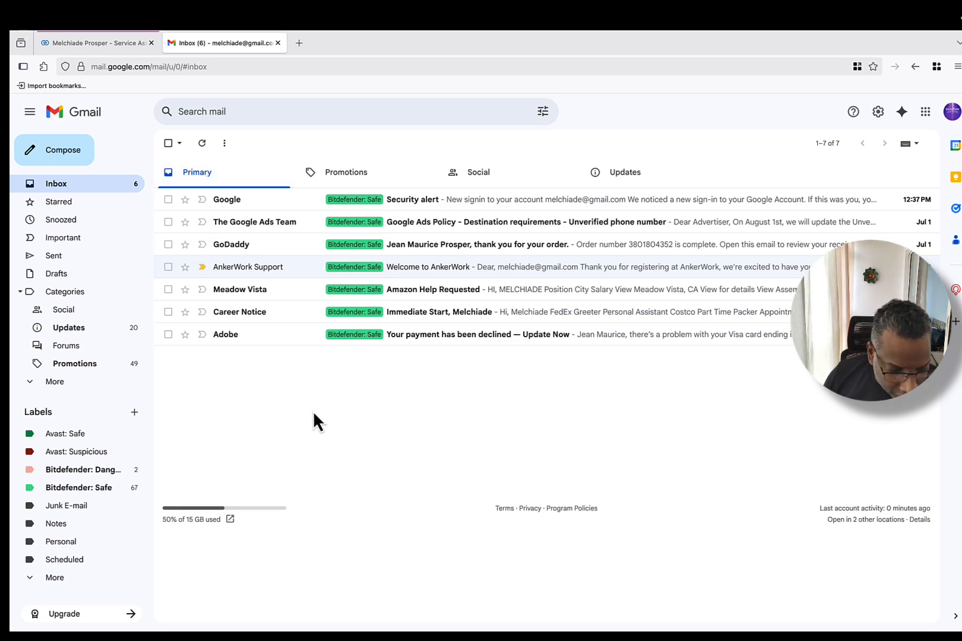
{"action": "left_click", "coordinate": [75, 329]}
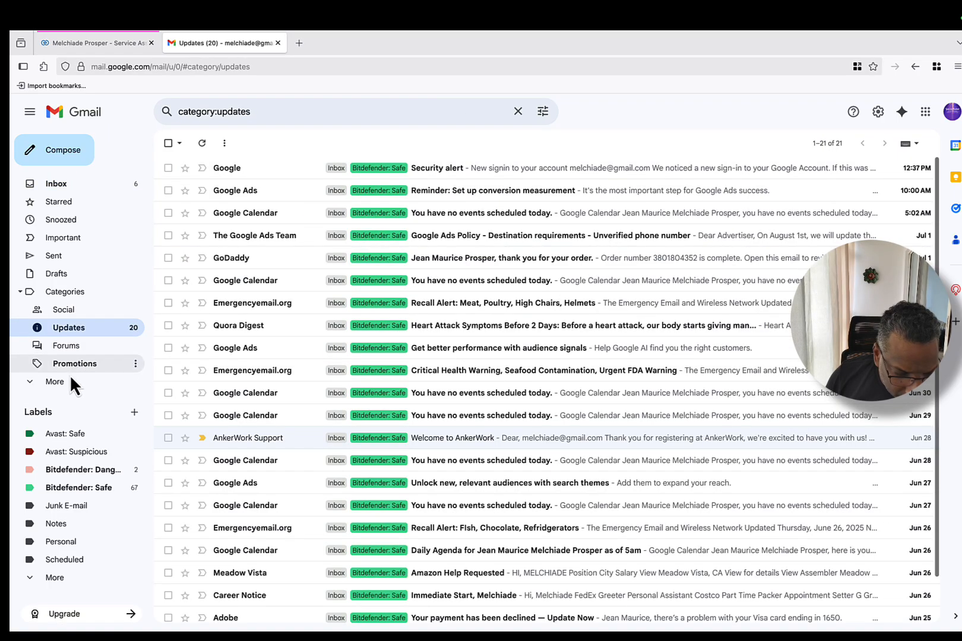
{"action": "left_click", "coordinate": [48, 383]}
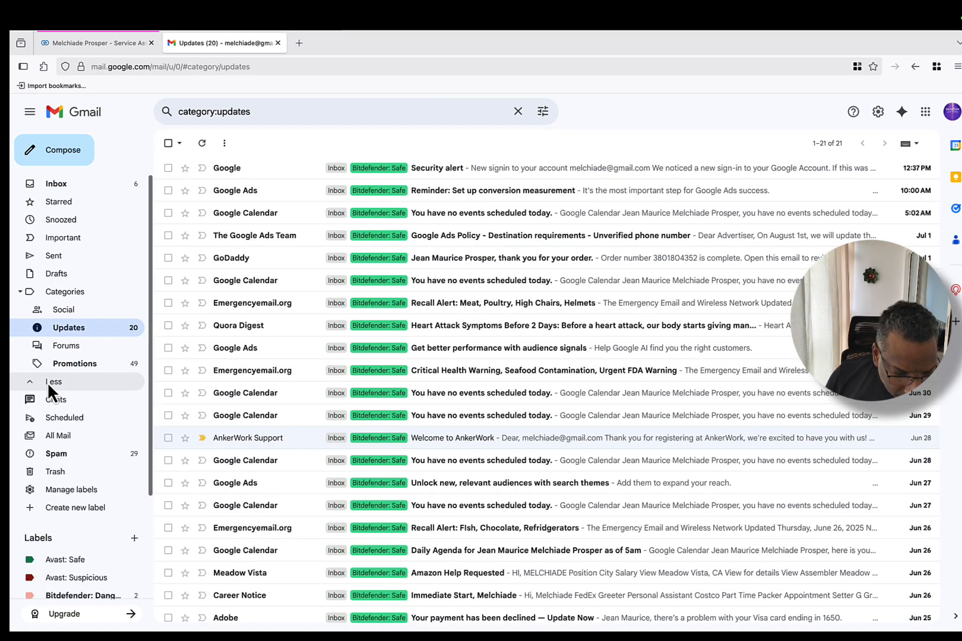
Step: Find 'Premiere rencontre - BA' in Spam and report it as not spam
{"action": "left_click", "coordinate": [69, 455]}
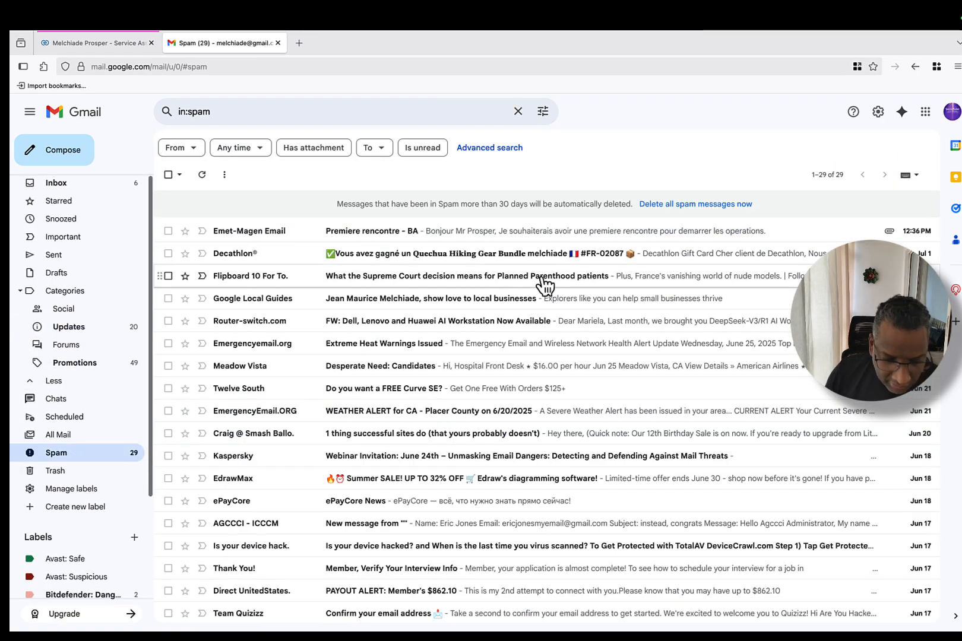
{"action": "left_click", "coordinate": [450, 231]}
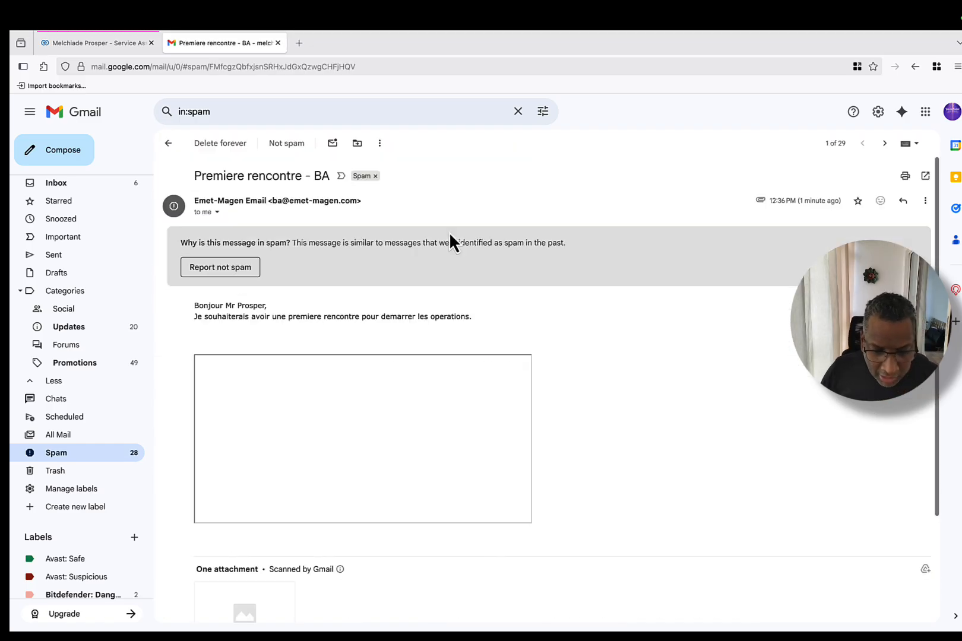
{"action": "left_click", "coordinate": [245, 275]}
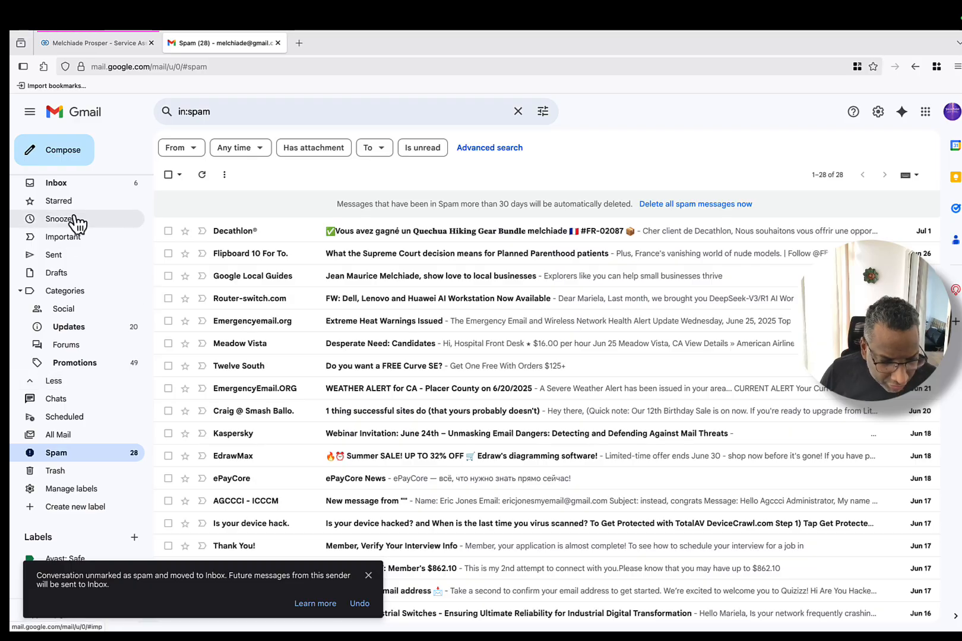
{"action": "left_click", "coordinate": [75, 185]}
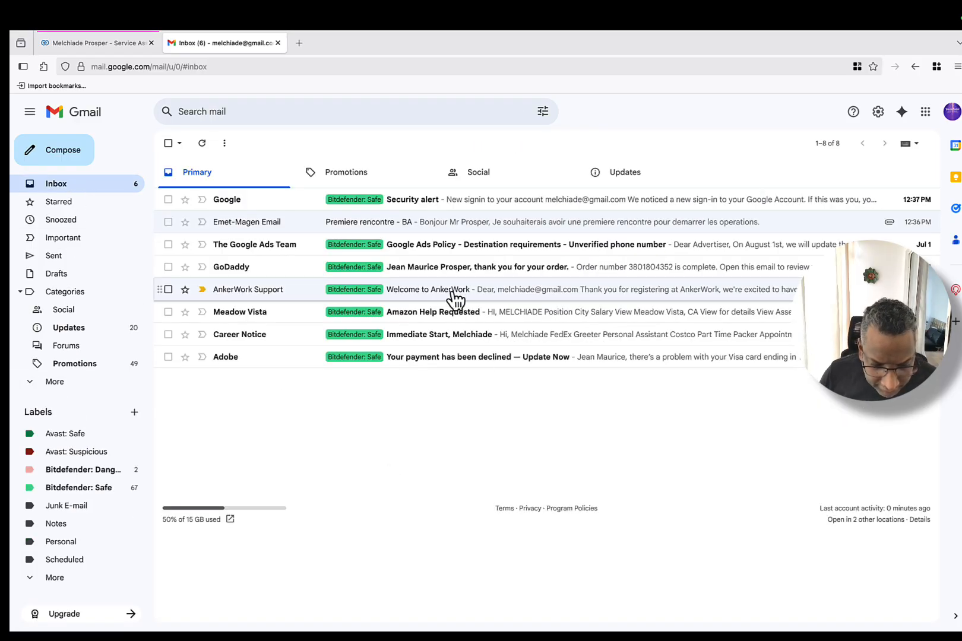
Step: Reply to 'Premiere rencontre - BA' in French promising a call to set the rendez-vous
{"action": "left_click", "coordinate": [347, 228]}
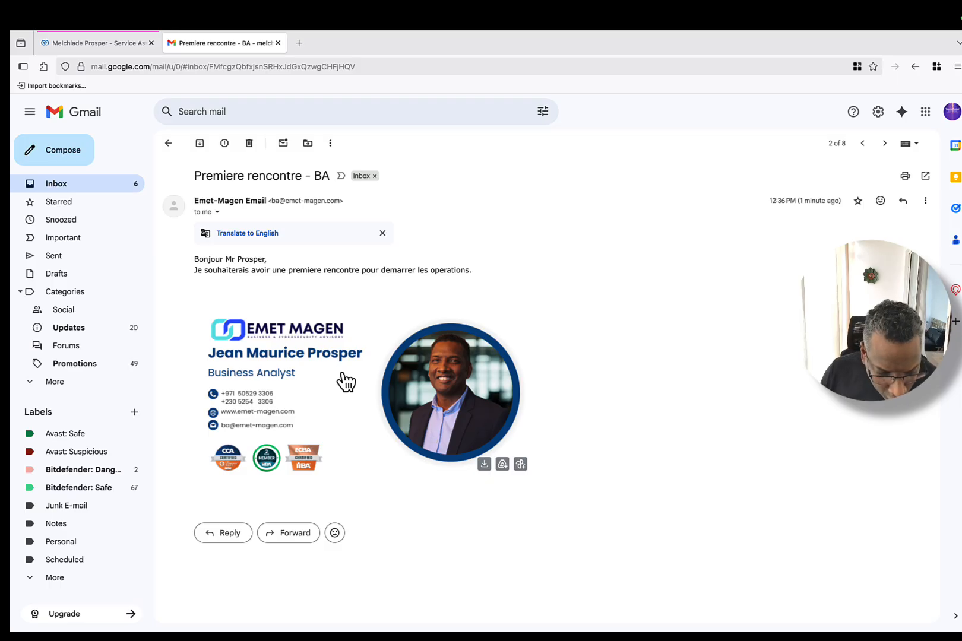
{"action": "left_click", "coordinate": [230, 533]}
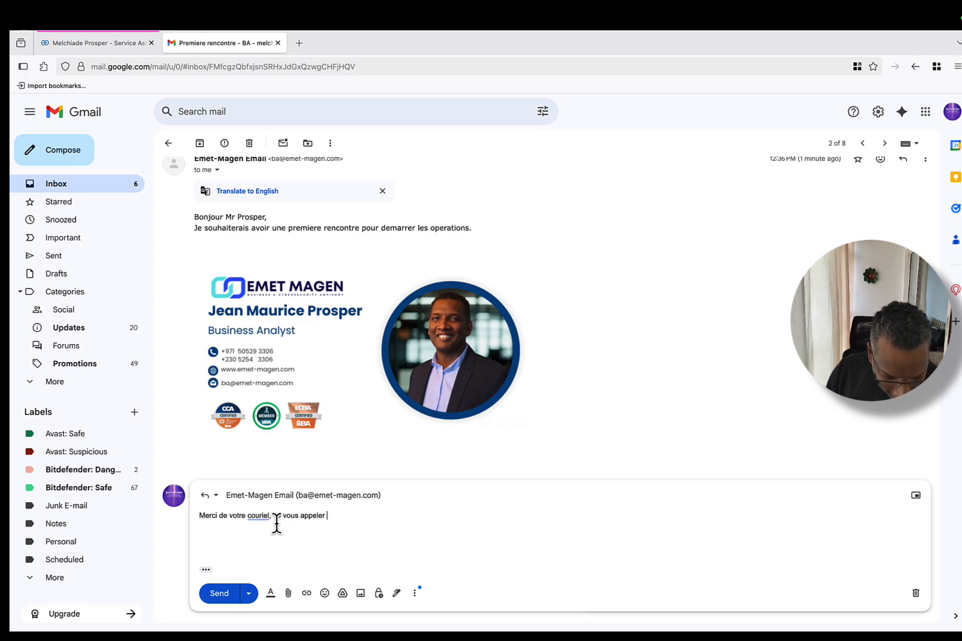
{"action": "type", "text": "le pour fixer ce"}
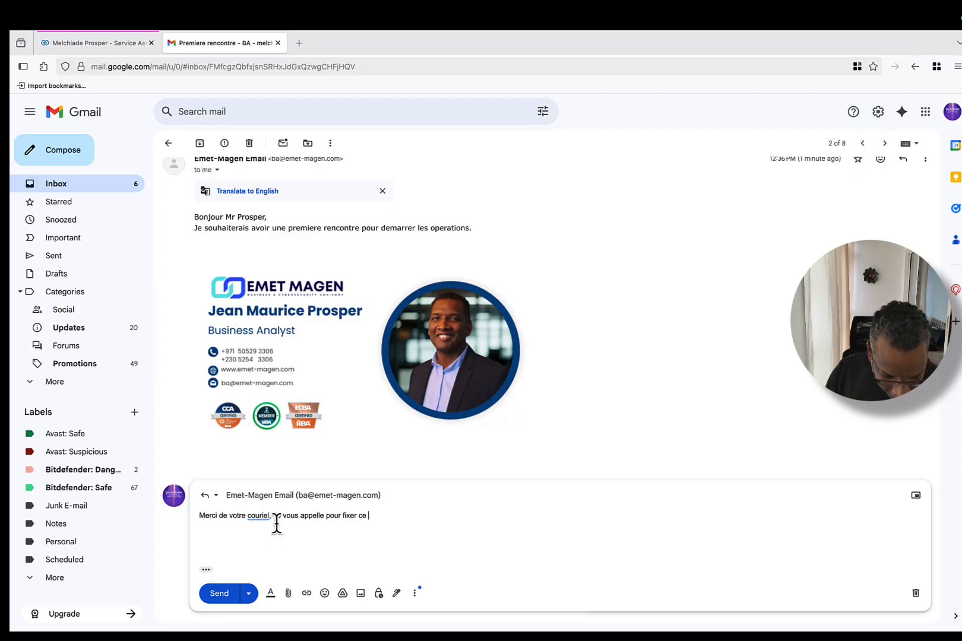
{"action": "type", "text": "nd"}
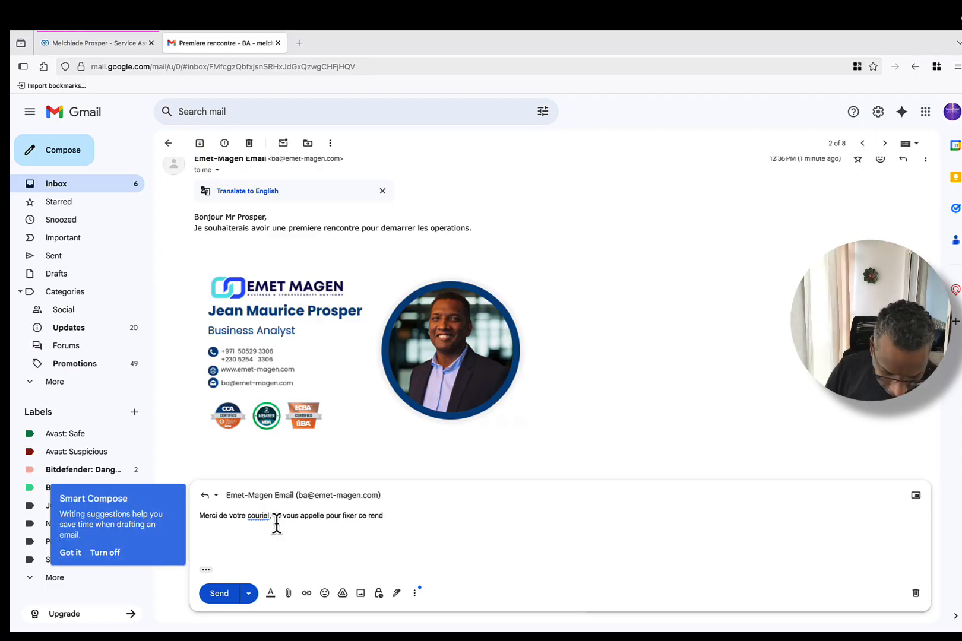
{"action": "key", "text": "BackSpace"}
{"action": "key", "text": "Tab"}
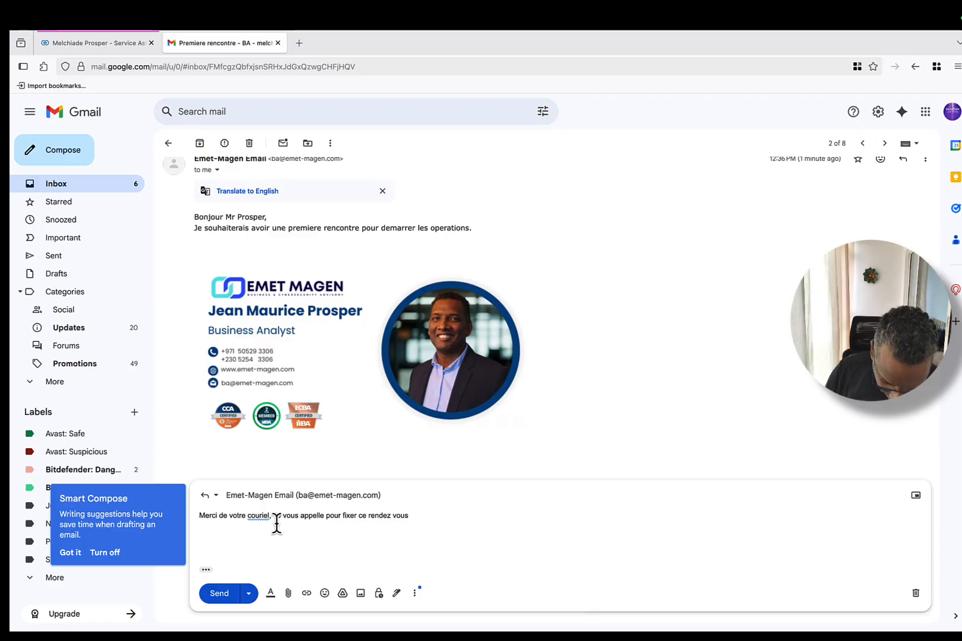
{"action": "left_click", "coordinate": [225, 595]}
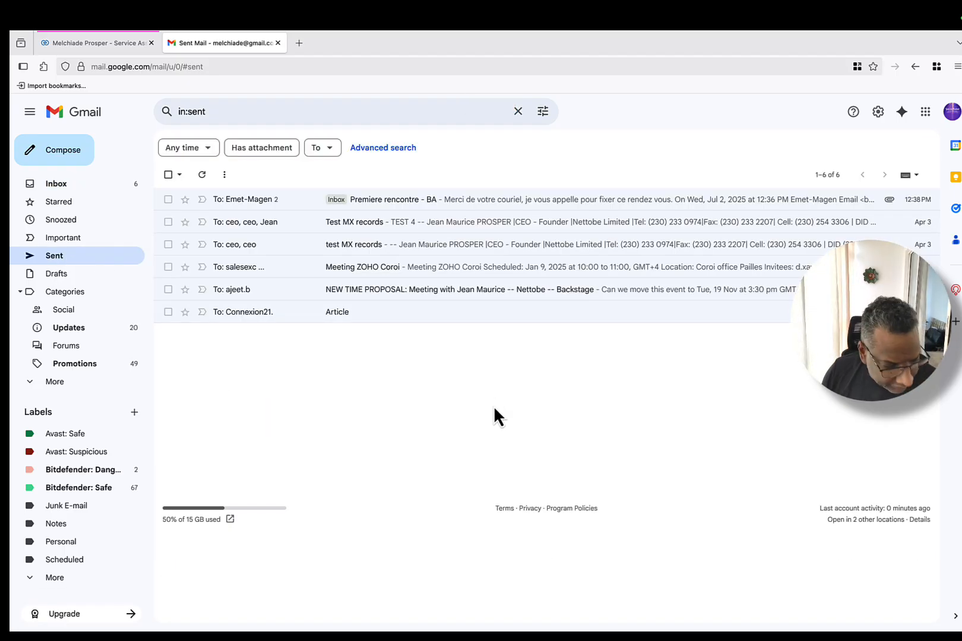
Step: Back in the CRM tab, open Opportunities and switch it from the kanban board to List View
{"action": "left_click", "coordinate": [98, 45]}
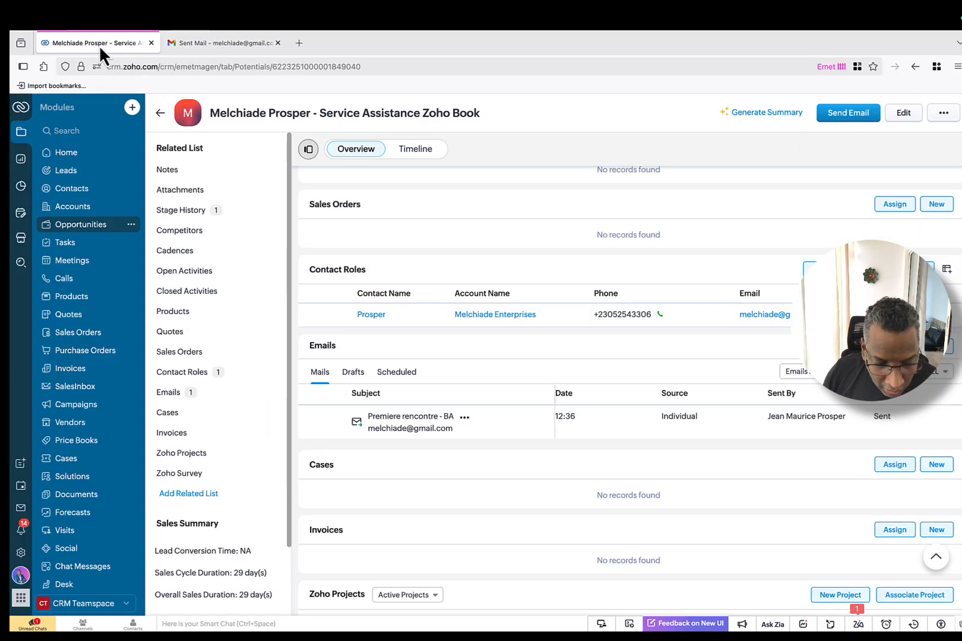
{"action": "scroll", "coordinate": [515, 339], "scroll_direction": "up", "scroll_amount": 10}
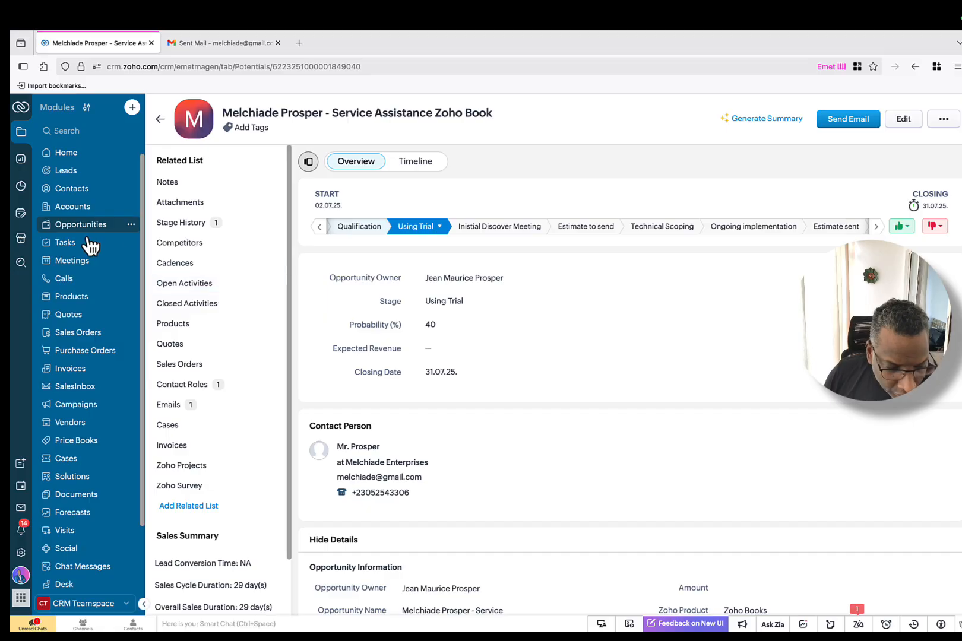
{"action": "left_click", "coordinate": [81, 225]}
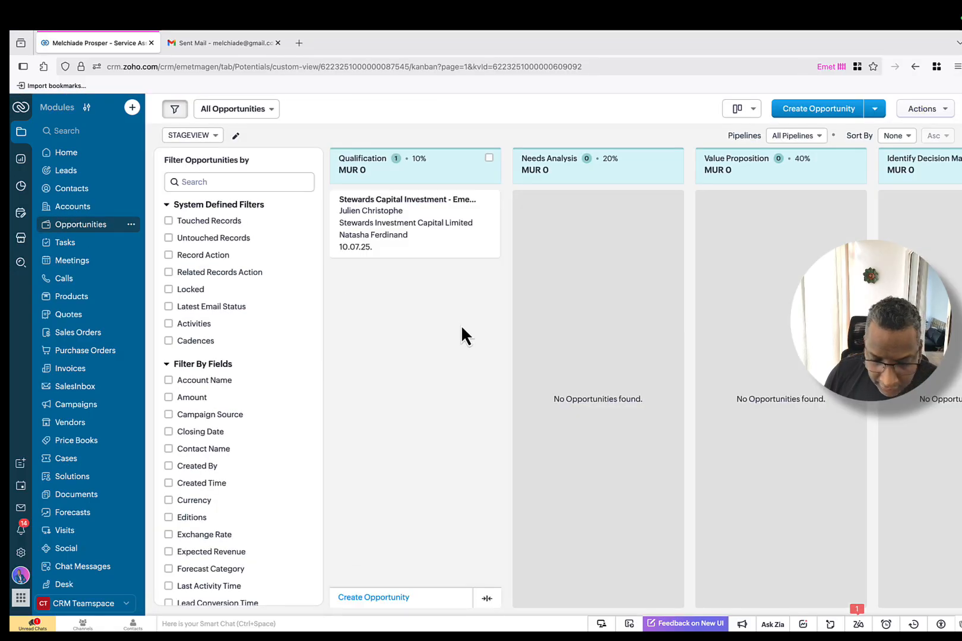
{"action": "scroll", "coordinate": [653, 357], "scroll_direction": "right", "scroll_amount": 8}
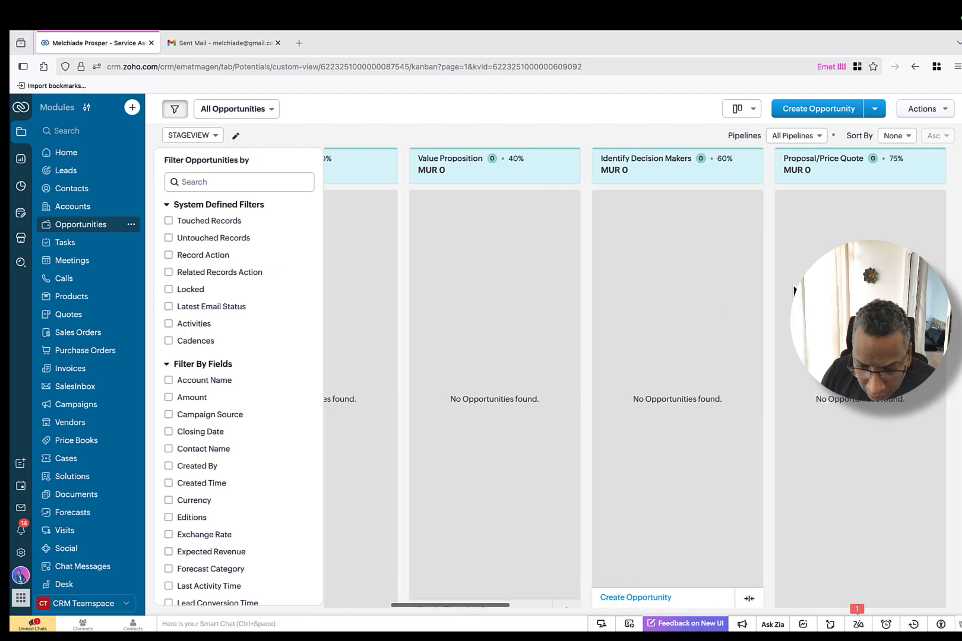
{"action": "scroll", "coordinate": [795, 291], "scroll_direction": "right", "scroll_amount": 10}
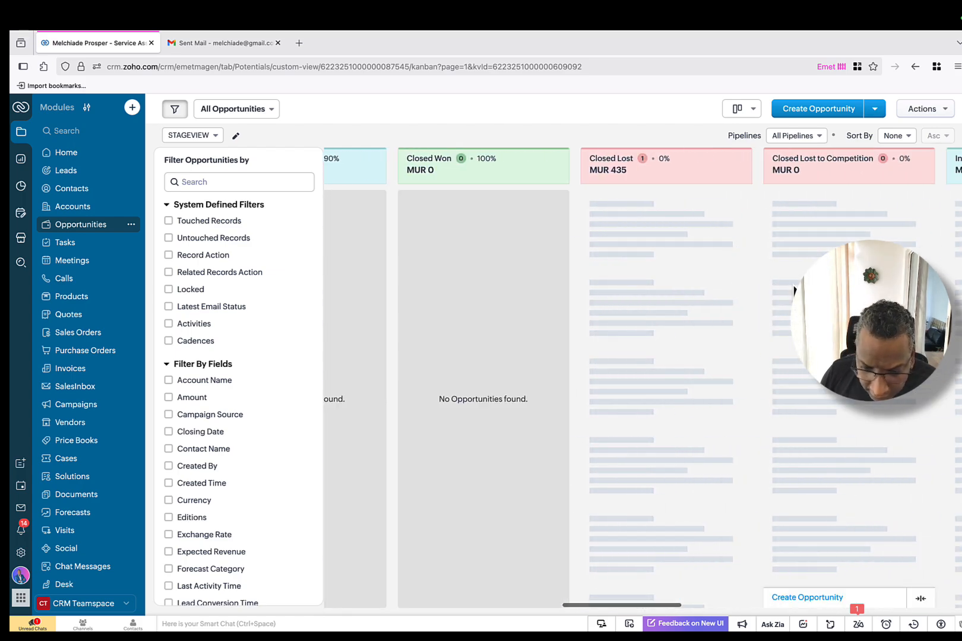
{"action": "scroll", "coordinate": [594, 270], "scroll_direction": "left", "scroll_amount": 1}
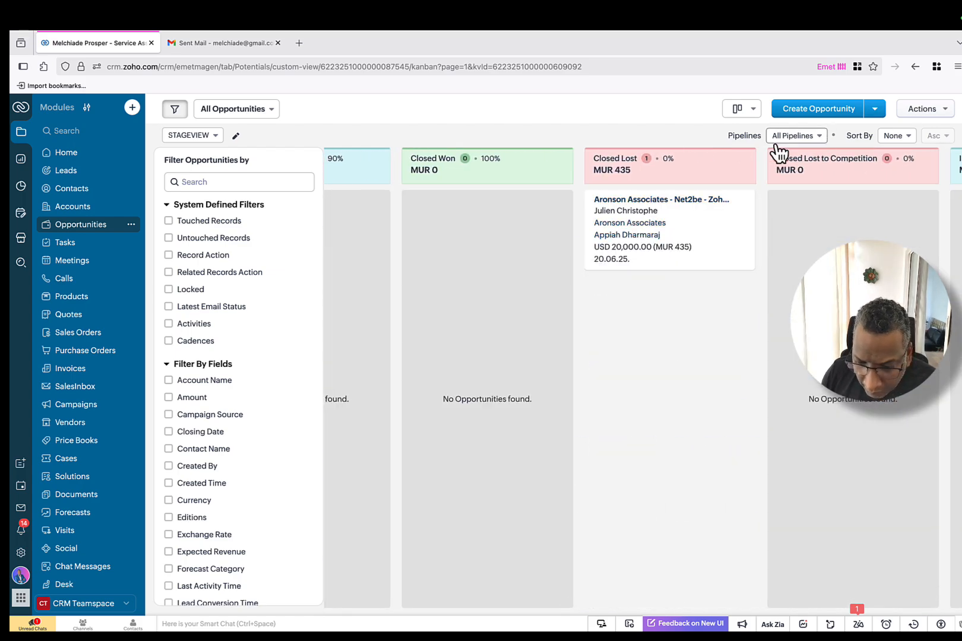
{"action": "left_click", "coordinate": [749, 113]}
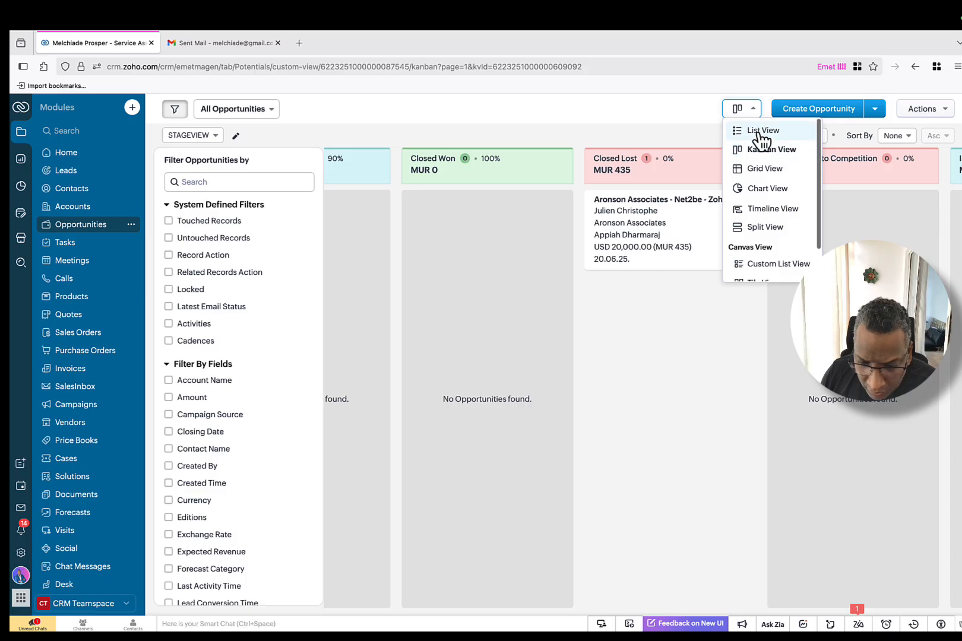
{"action": "left_click", "coordinate": [757, 129]}
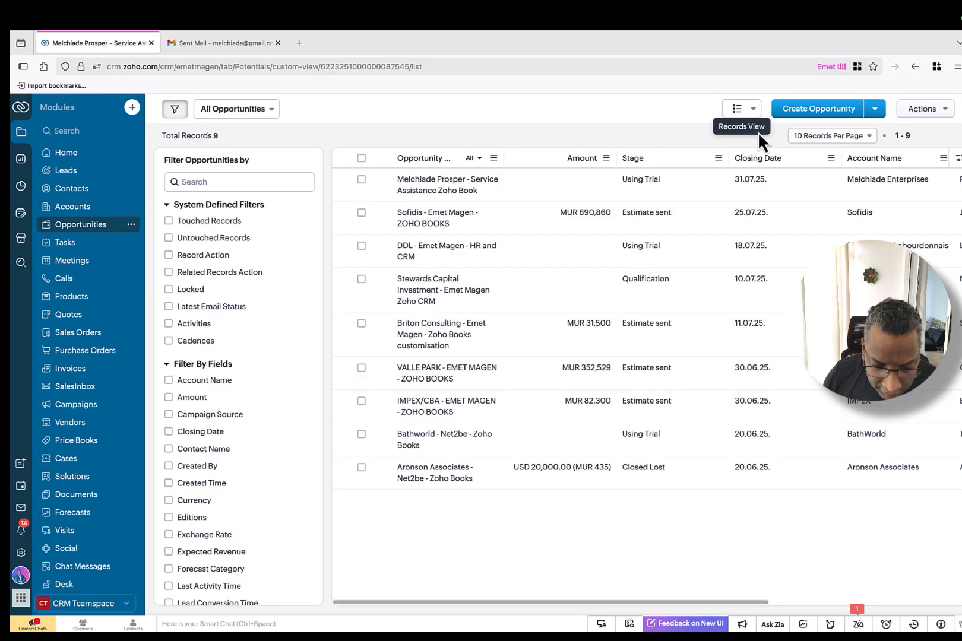
Step: Open the Service Assistance Zoho Book opportunity and preview its 'Premiere rencontre - BA' email
{"action": "left_click", "coordinate": [509, 188]}
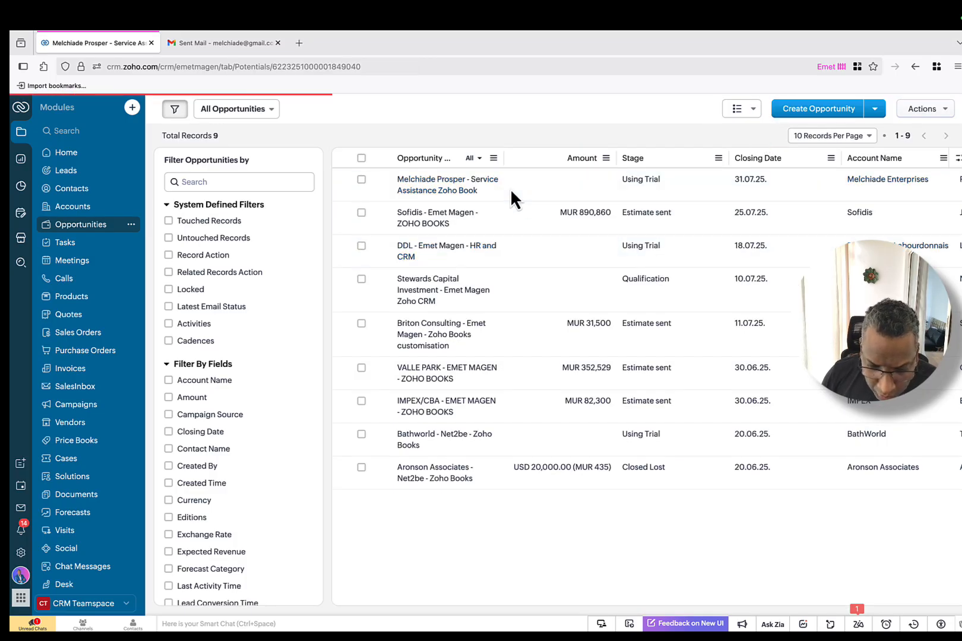
{"action": "scroll", "coordinate": [557, 277], "scroll_direction": "down", "scroll_amount": 4}
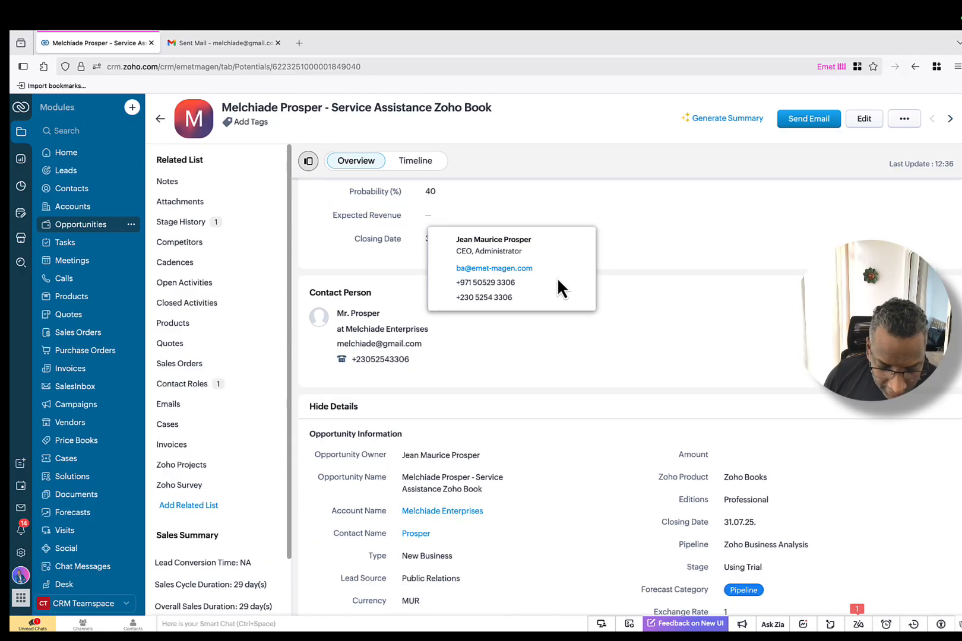
{"action": "scroll", "coordinate": [671, 264], "scroll_direction": "down", "scroll_amount": 8}
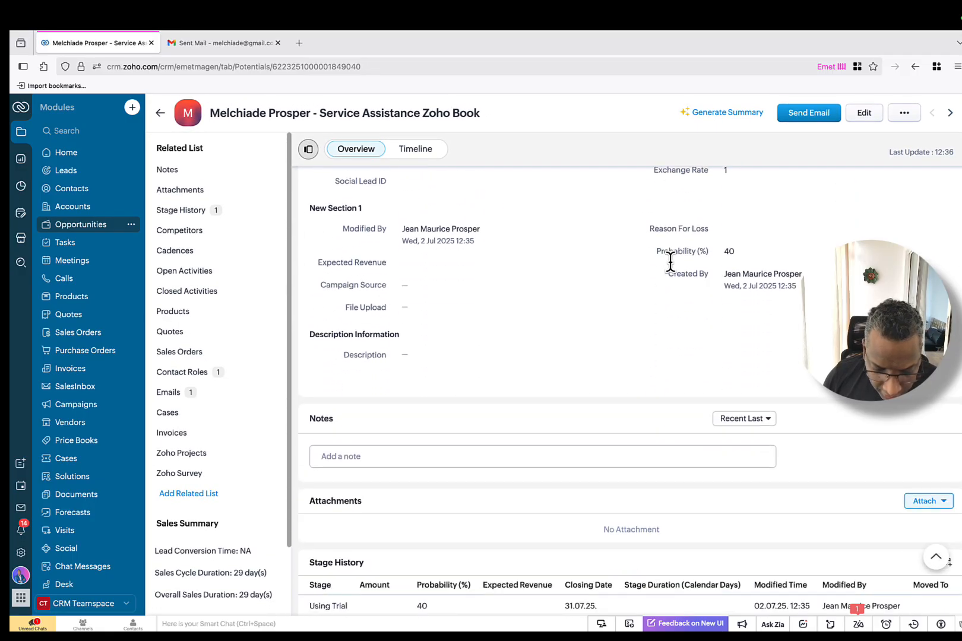
{"action": "scroll", "coordinate": [670, 263], "scroll_direction": "down", "scroll_amount": 8}
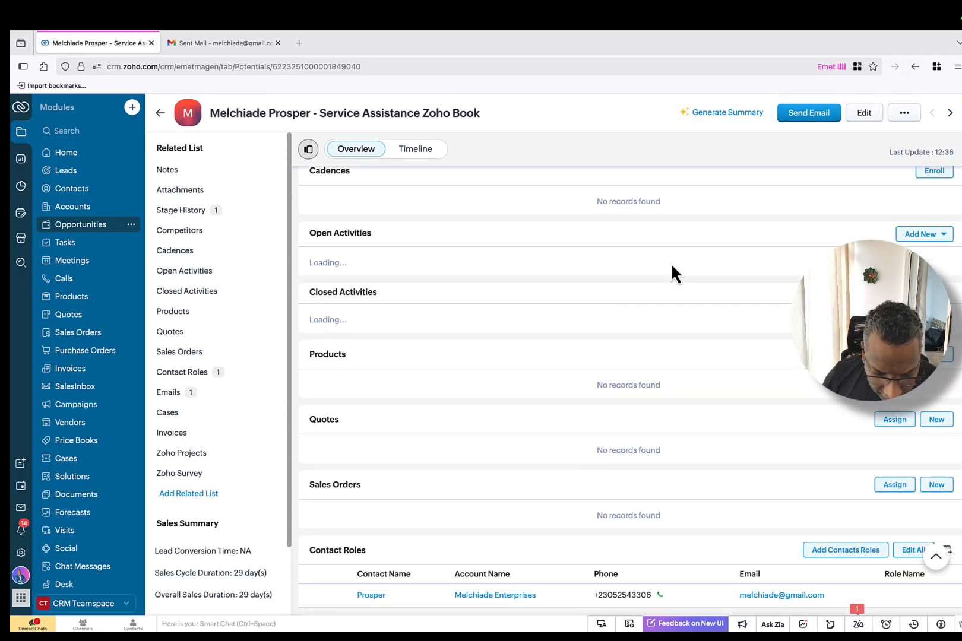
{"action": "scroll", "coordinate": [670, 262], "scroll_direction": "down", "scroll_amount": 5}
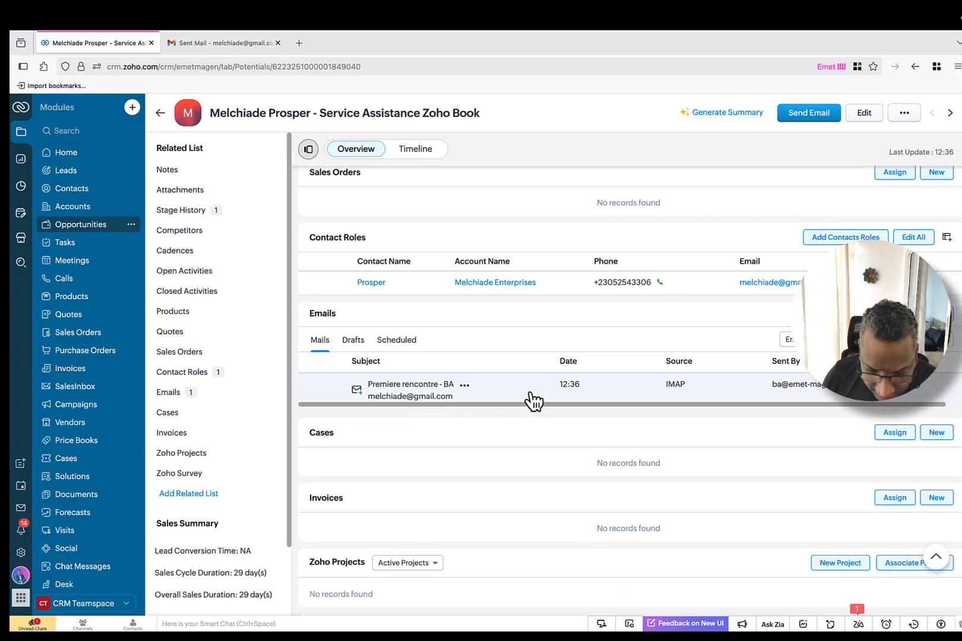
{"action": "scroll", "coordinate": [771, 388], "scroll_direction": "down", "scroll_amount": 1}
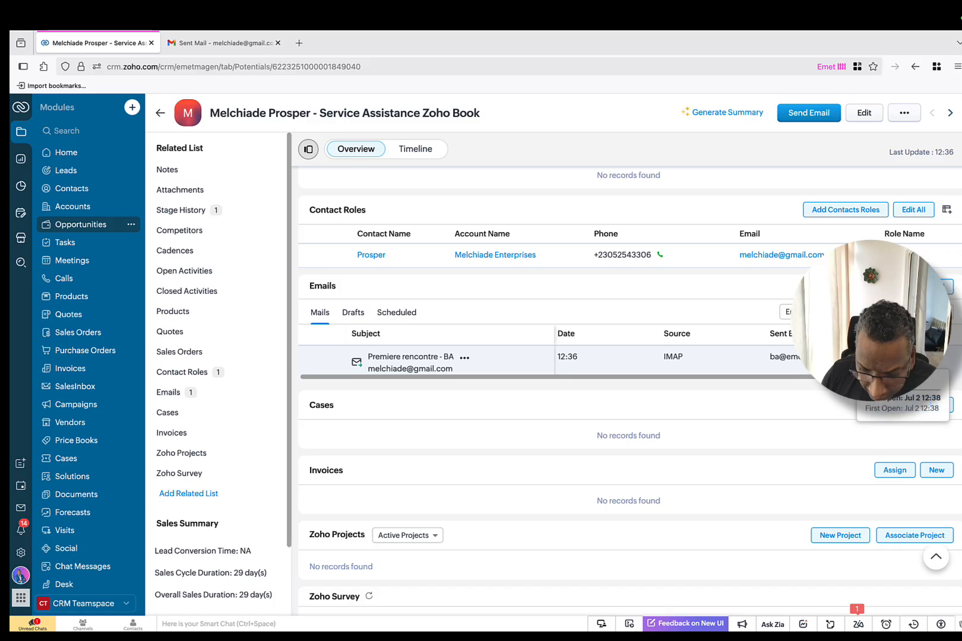
{"action": "left_click", "coordinate": [524, 364]}
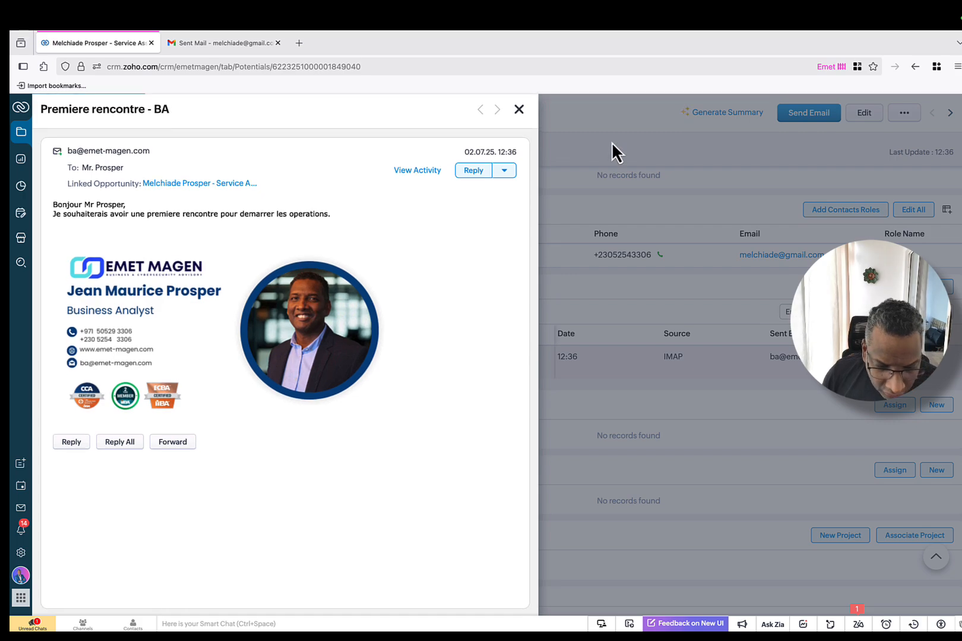
{"action": "left_click", "coordinate": [519, 109]}
Step: Check Gmail's Sent mail and Inbox, then return to the CRM opportunity record
{"action": "mouse_move", "coordinate": [244, 29]}
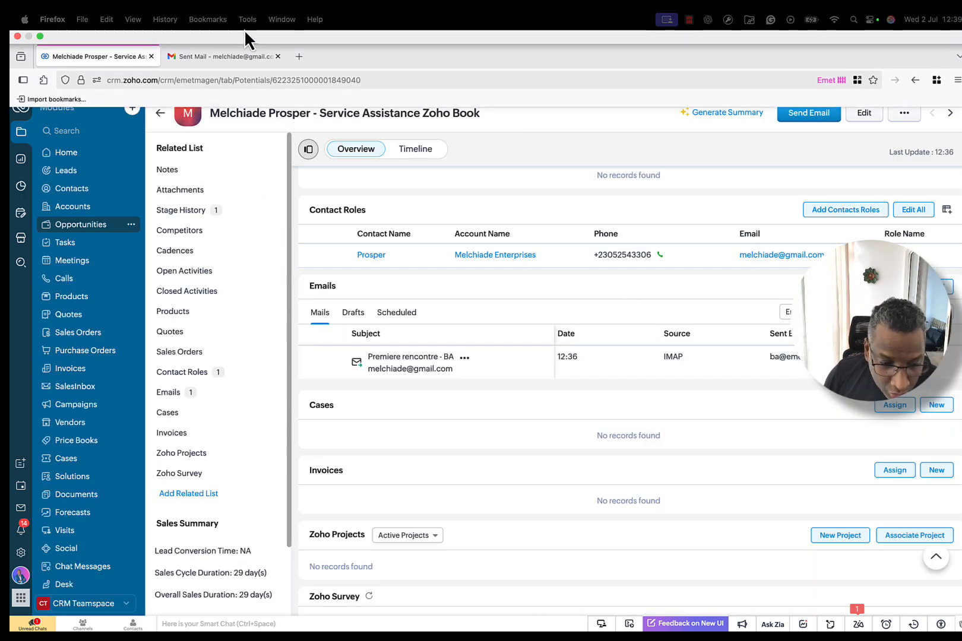
{"action": "left_click", "coordinate": [215, 42]}
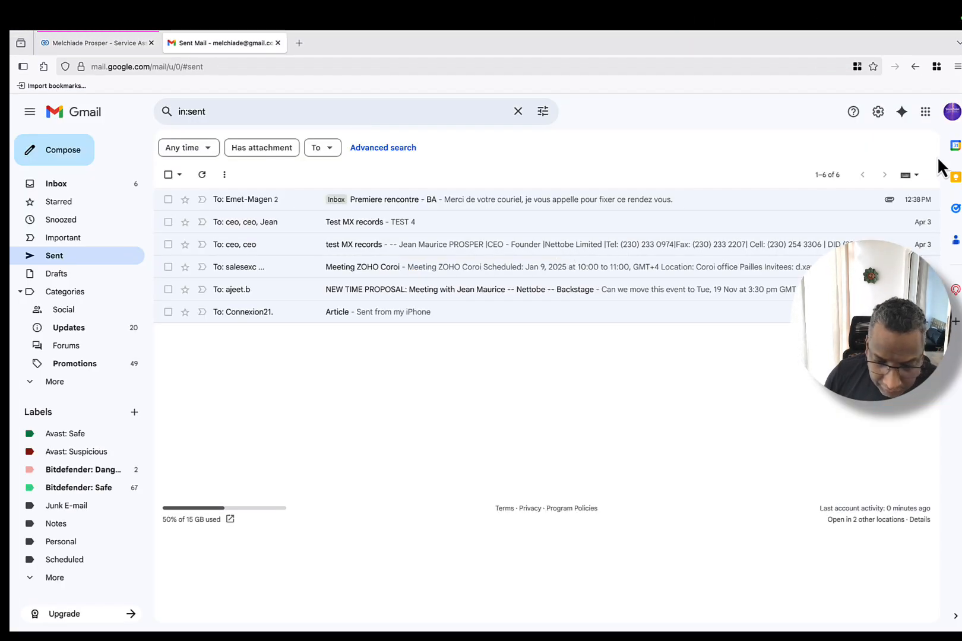
{"action": "left_click", "coordinate": [60, 183]}
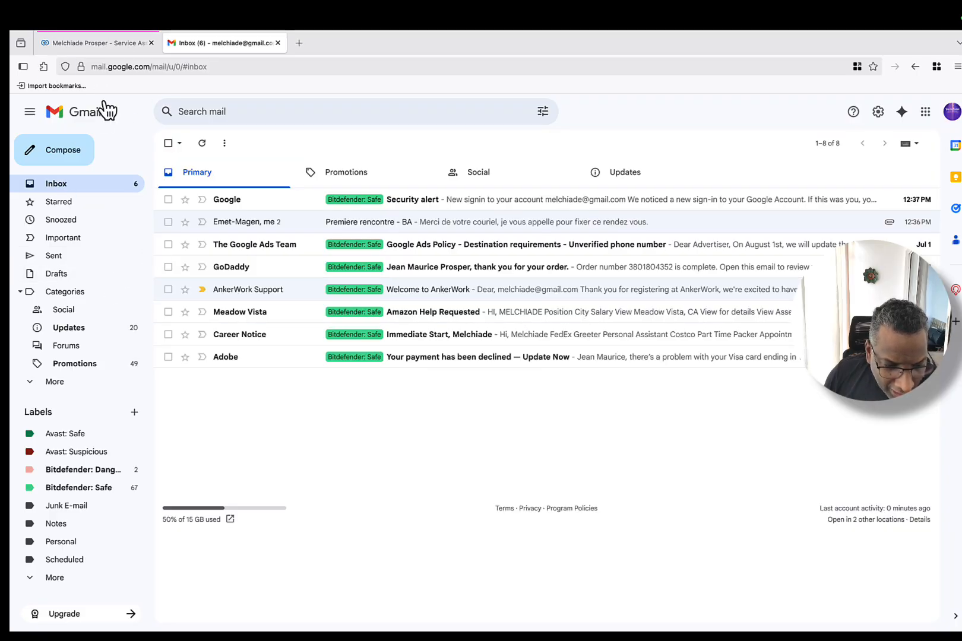
{"action": "left_click", "coordinate": [121, 43]}
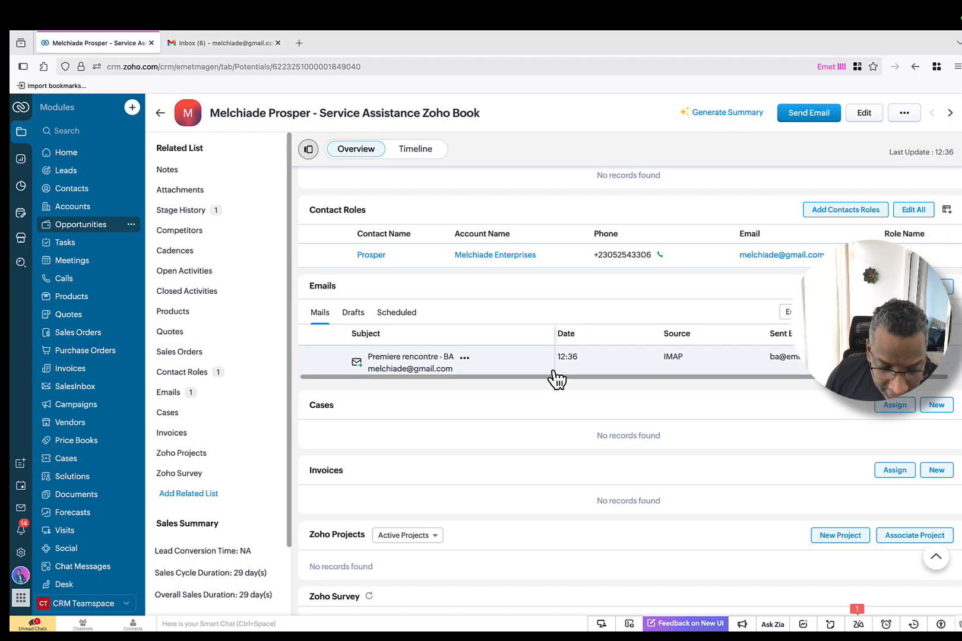
{"action": "scroll", "coordinate": [552, 370], "scroll_direction": "down", "scroll_amount": 1}
{"action": "scroll", "coordinate": [590, 272], "scroll_direction": "up", "scroll_amount": 4}
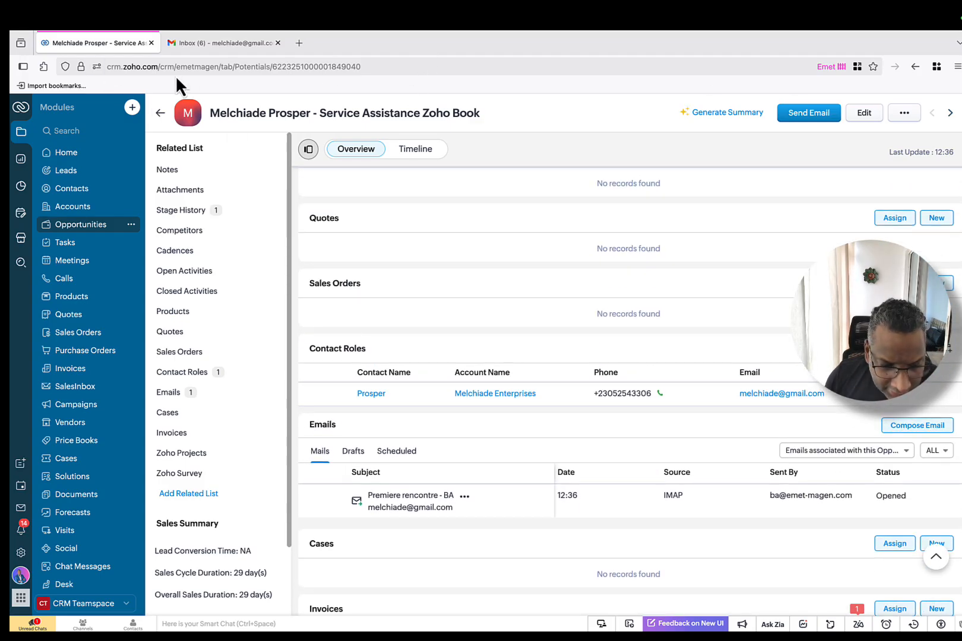
Step: Reload the opportunity page and scroll down to its Emails related list
{"action": "left_click", "coordinate": [389, 66]}
{"action": "left_click", "coordinate": [405, 68]}
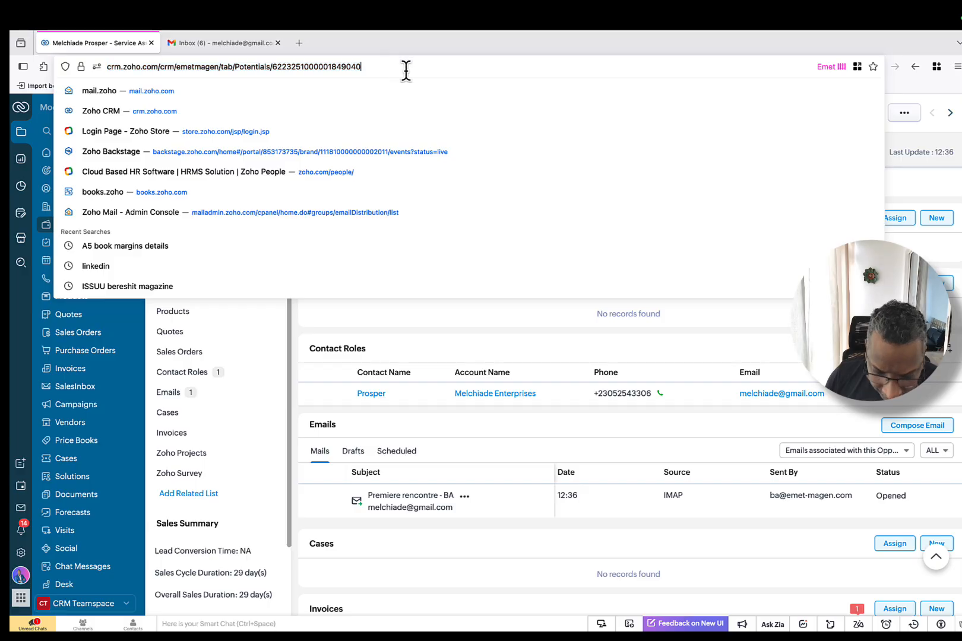
{"action": "key", "text": "Return"}
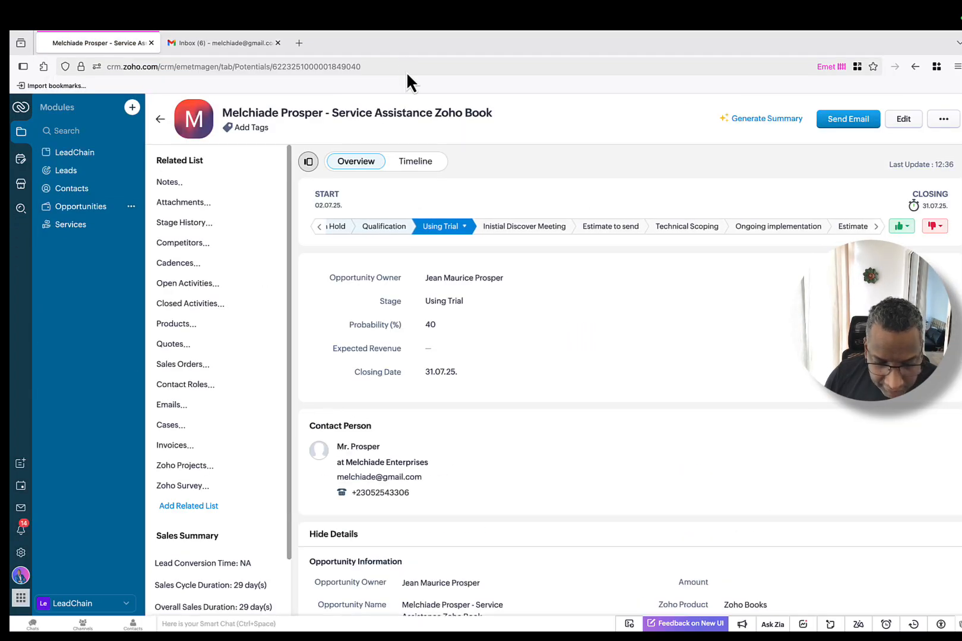
{"action": "scroll", "coordinate": [606, 274], "scroll_direction": "down", "scroll_amount": 3}
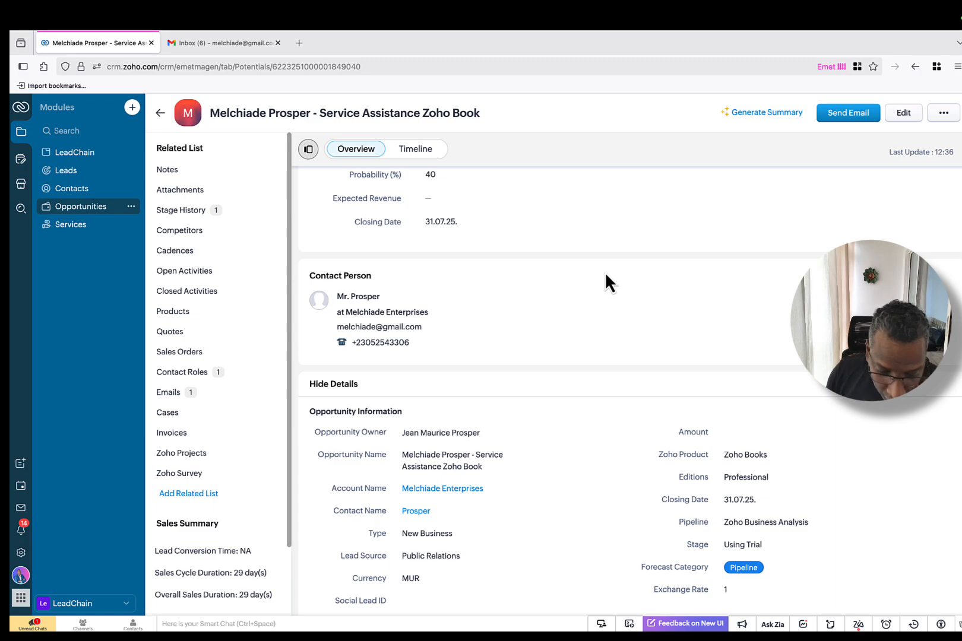
{"action": "scroll", "coordinate": [605, 271], "scroll_direction": "down", "scroll_amount": 12}
{"action": "scroll", "coordinate": [605, 272], "scroll_direction": "down", "scroll_amount": 7}
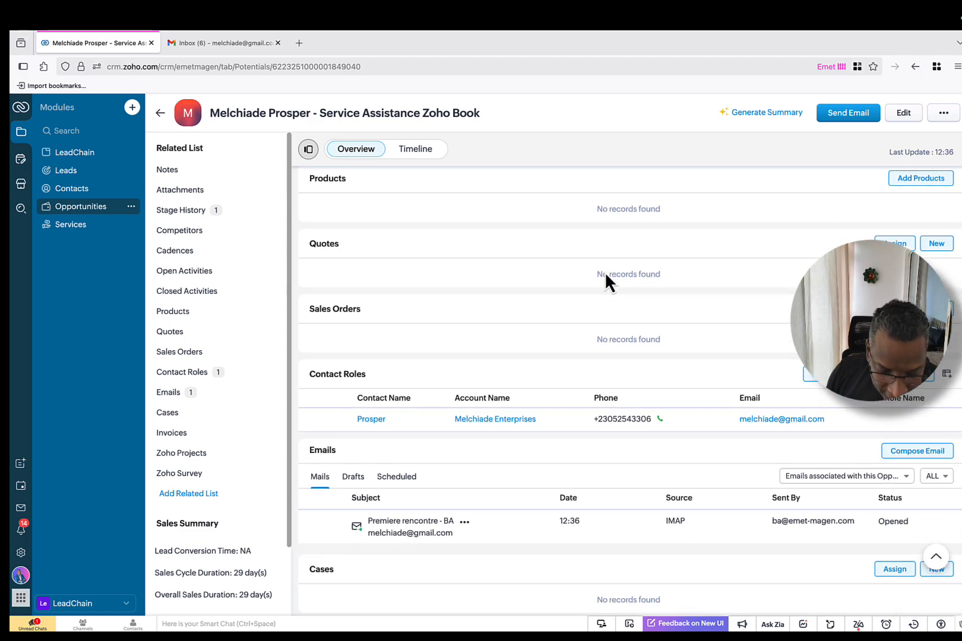
{"action": "scroll", "coordinate": [604, 272], "scroll_direction": "down", "scroll_amount": 2}
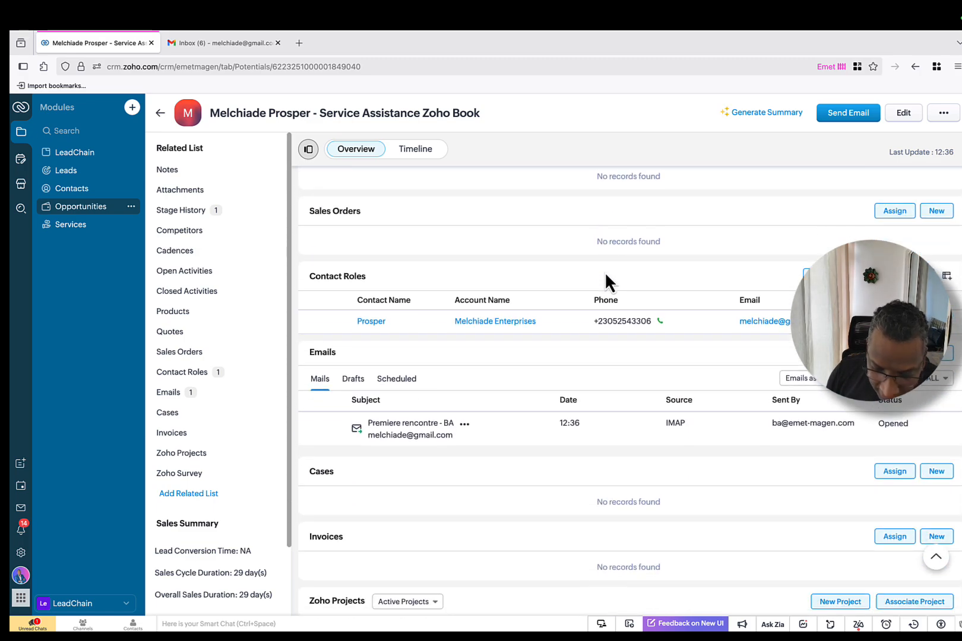
Step: Filter the Emails list to all emails, then related contact, then only this opportunity
{"action": "left_click", "coordinate": [935, 378]}
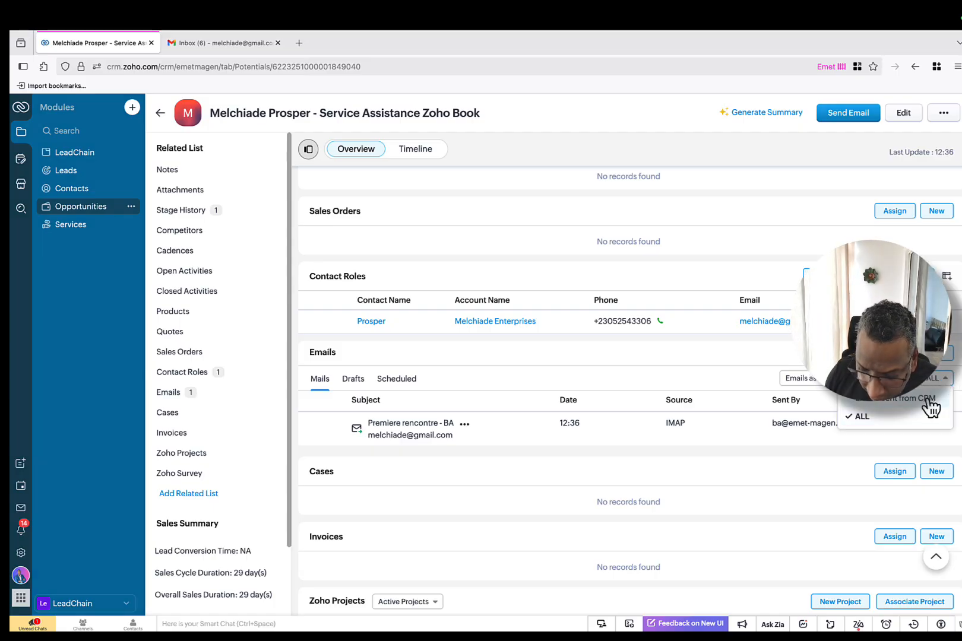
{"action": "left_click", "coordinate": [892, 420]}
{"action": "left_click", "coordinate": [903, 381]}
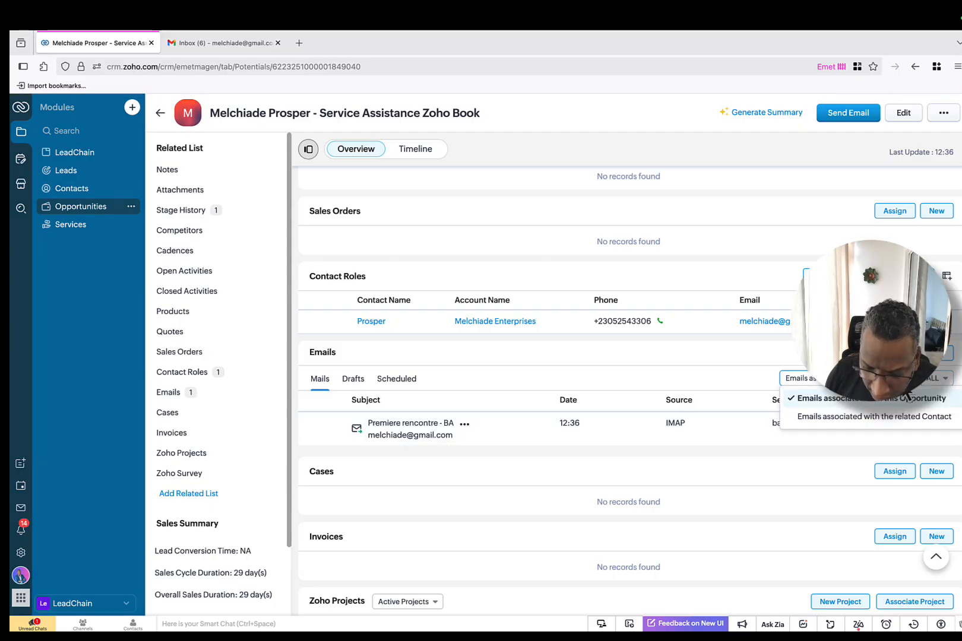
{"action": "left_click", "coordinate": [920, 420]}
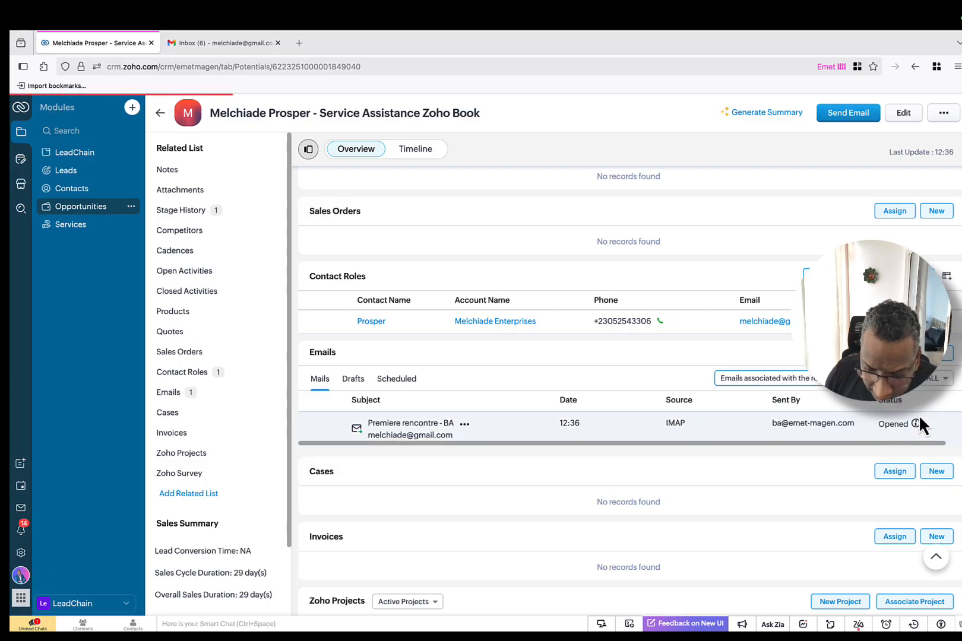
{"action": "scroll", "coordinate": [736, 356], "scroll_direction": "down", "scroll_amount": 1}
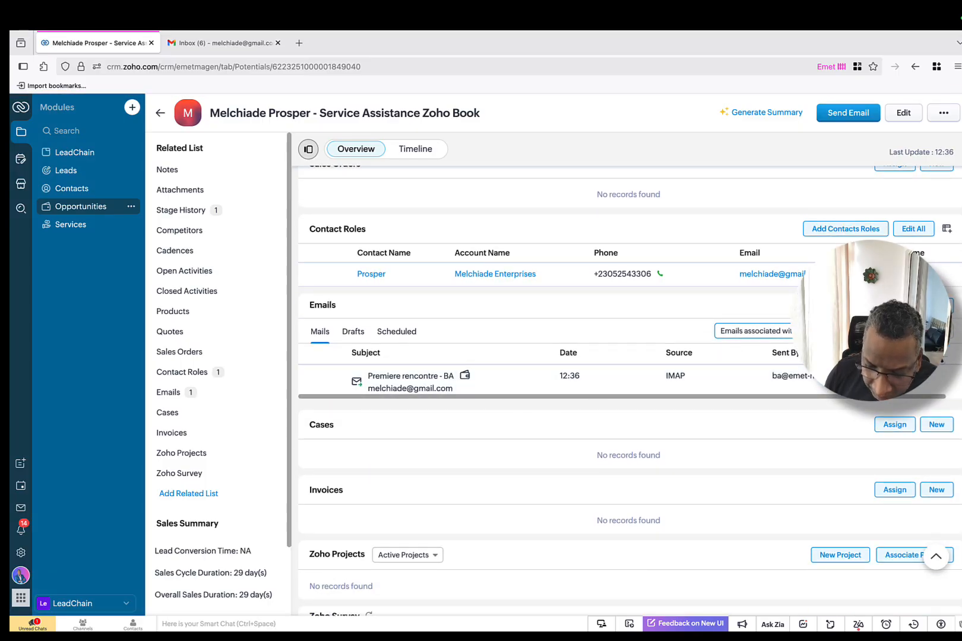
{"action": "left_click", "coordinate": [861, 331]}
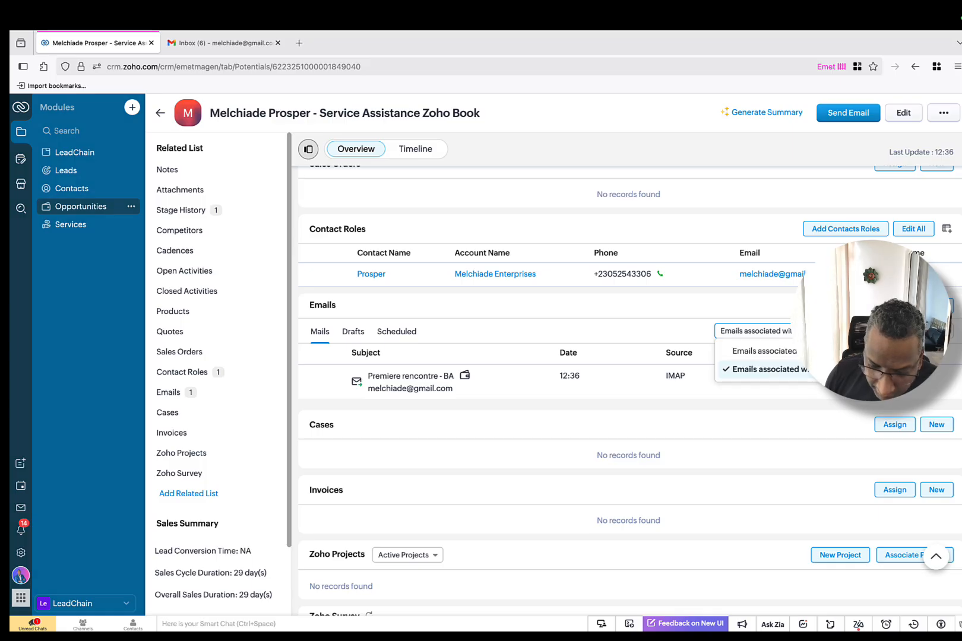
{"action": "left_click", "coordinate": [843, 351]}
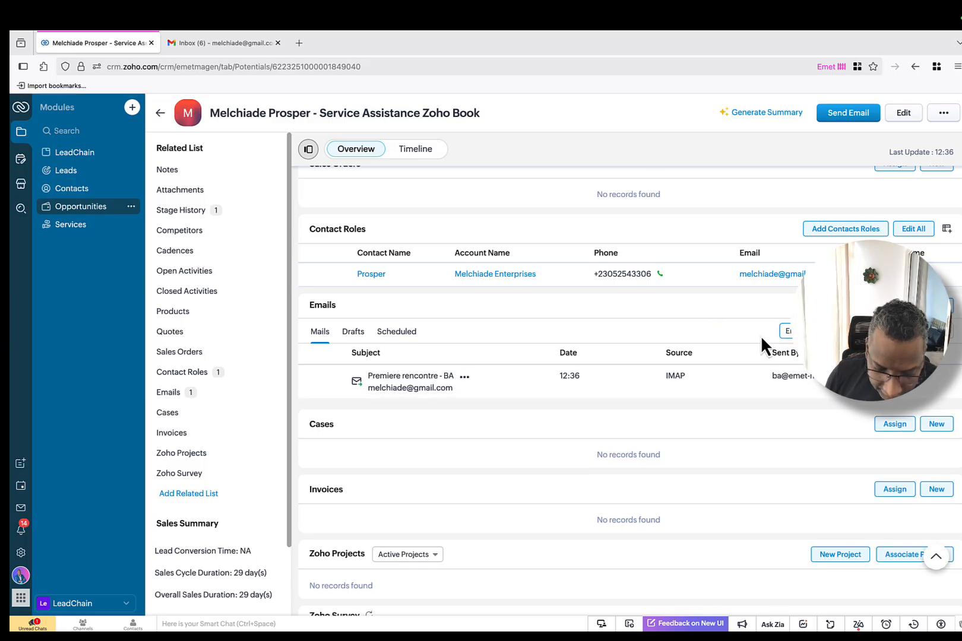
{"action": "scroll", "coordinate": [761, 338], "scroll_direction": "down", "scroll_amount": 2}
{"action": "scroll", "coordinate": [760, 335], "scroll_direction": "up", "scroll_amount": 3}
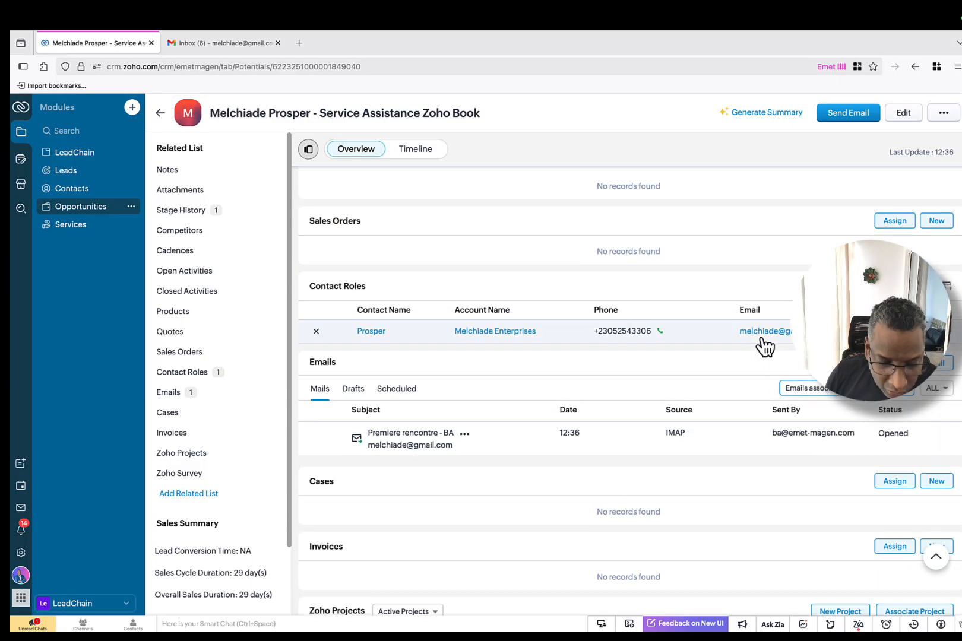
{"action": "scroll", "coordinate": [457, 350], "scroll_direction": "up", "scroll_amount": 1}
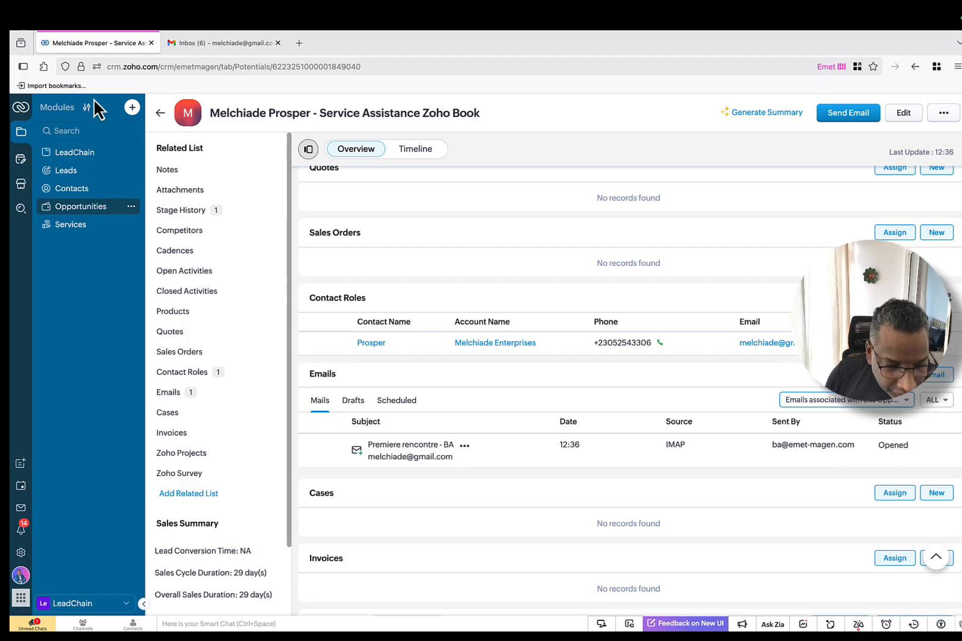
Step: Reload again and toggle Drafts back to Mails, revealing the 12:36 IMAP email
{"action": "left_click", "coordinate": [489, 66]}
{"action": "key", "text": "Return"}
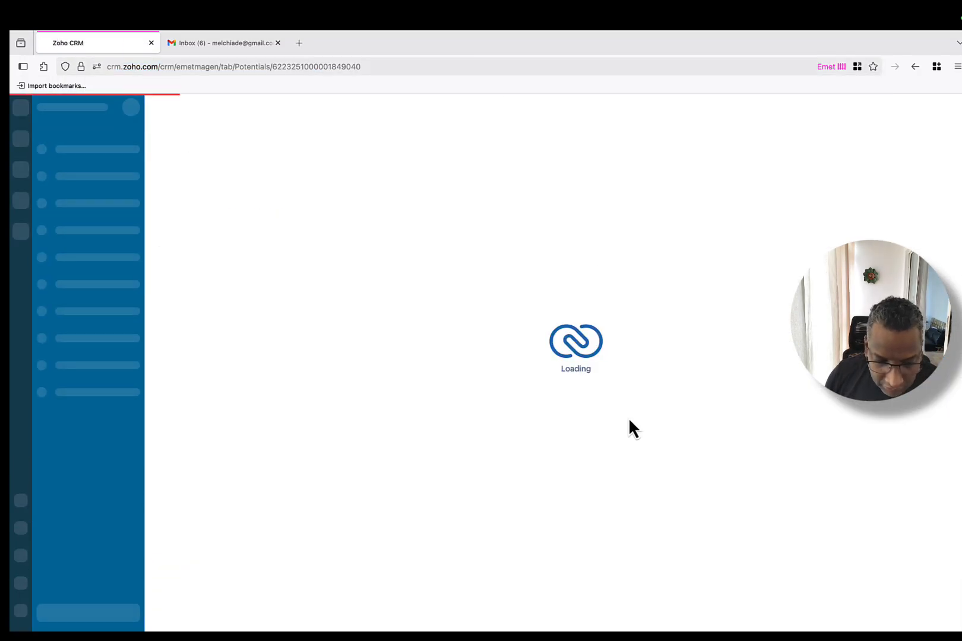
{"action": "scroll", "coordinate": [606, 402], "scroll_direction": "down", "scroll_amount": 15}
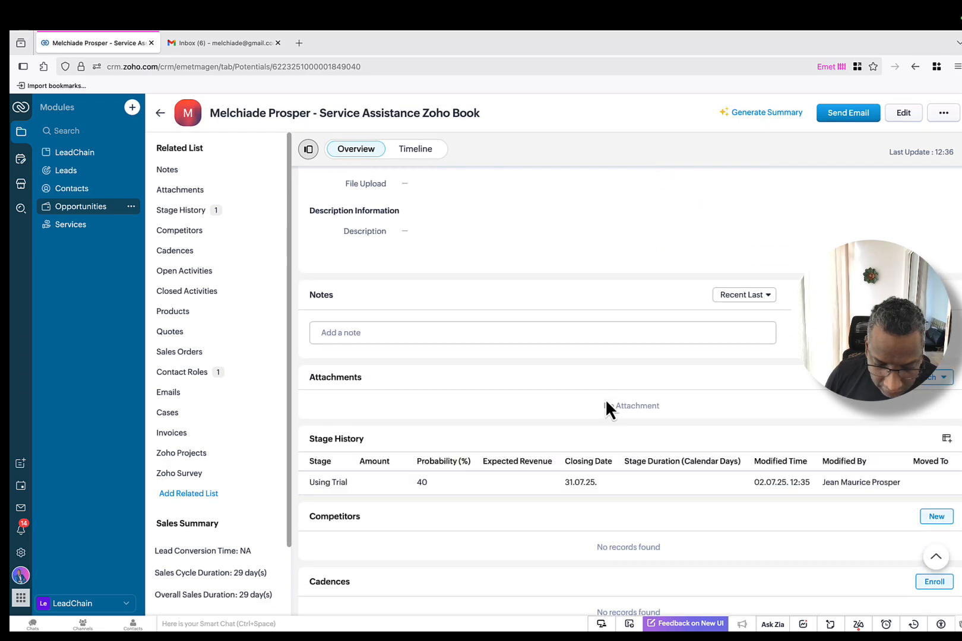
{"action": "scroll", "coordinate": [605, 399], "scroll_direction": "down", "scroll_amount": 10}
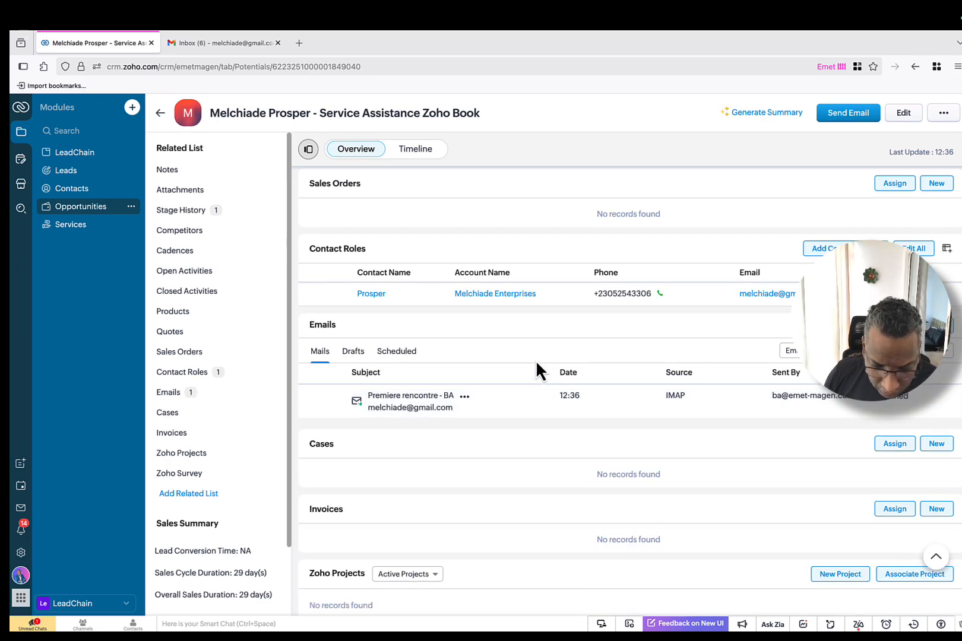
{"action": "scroll", "coordinate": [536, 360], "scroll_direction": "down", "scroll_amount": 1}
{"action": "left_click", "coordinate": [367, 331]}
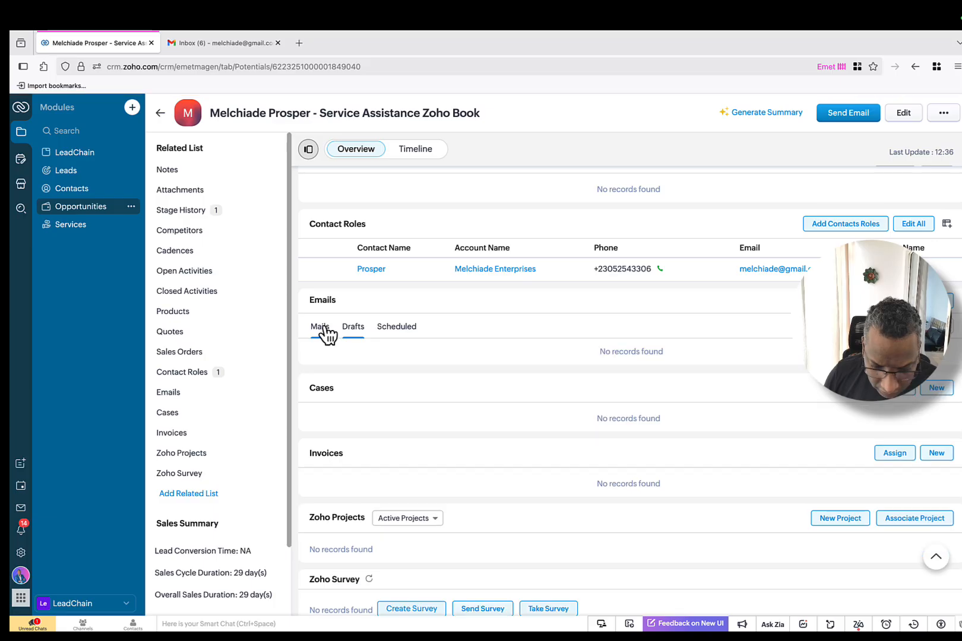
{"action": "left_click", "coordinate": [323, 330]}
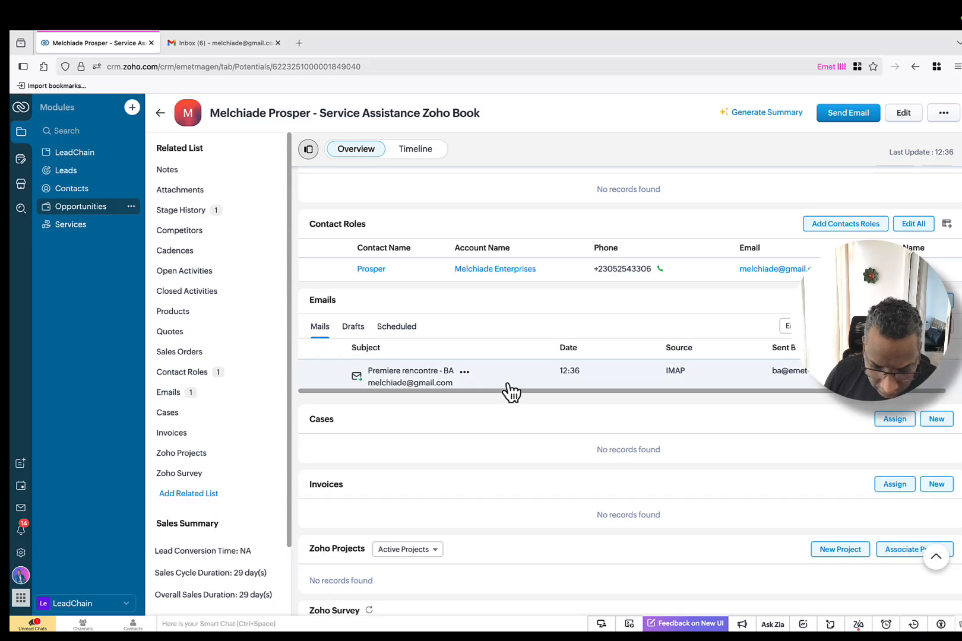
{"action": "scroll", "coordinate": [743, 380], "scroll_direction": "down", "scroll_amount": 1}
{"action": "scroll", "coordinate": [739, 380], "scroll_direction": "right", "scroll_amount": 1}
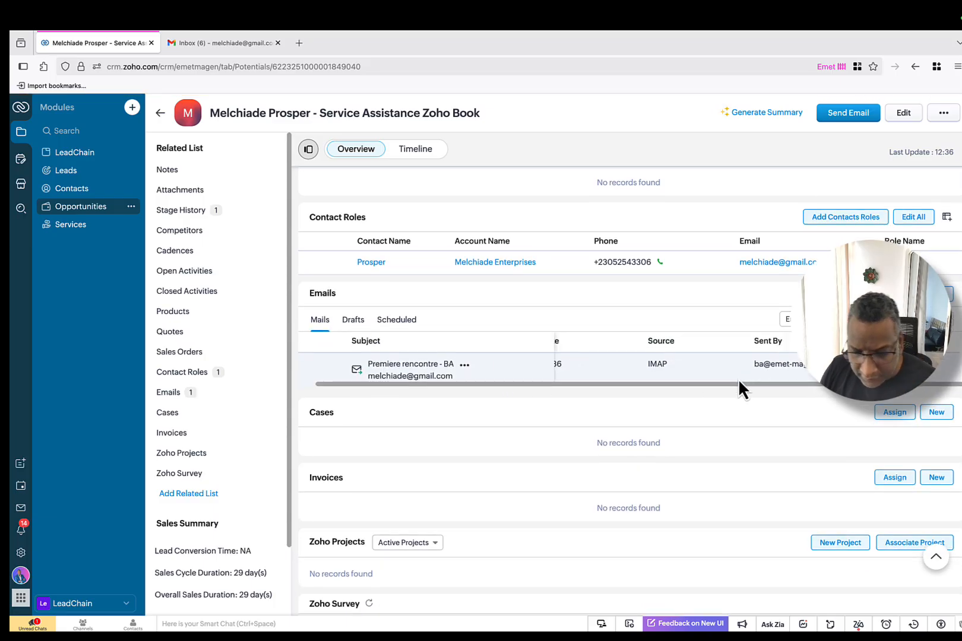
{"action": "scroll", "coordinate": [690, 373], "scroll_direction": "down", "scroll_amount": 1}
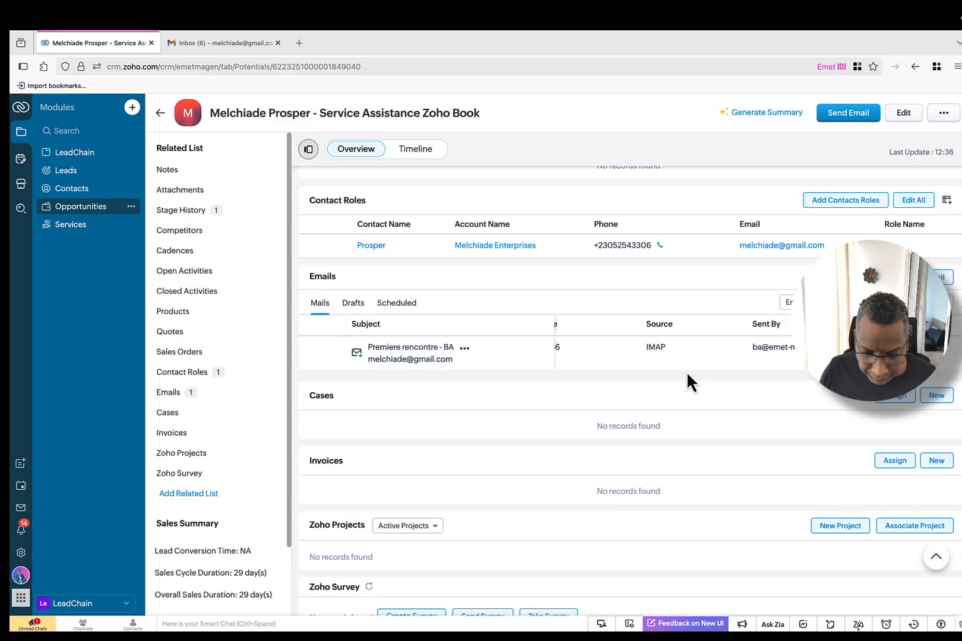
Step: Open a new tab in the Emet container and load Zoho Mail
{"action": "right_click", "coordinate": [303, 42]}
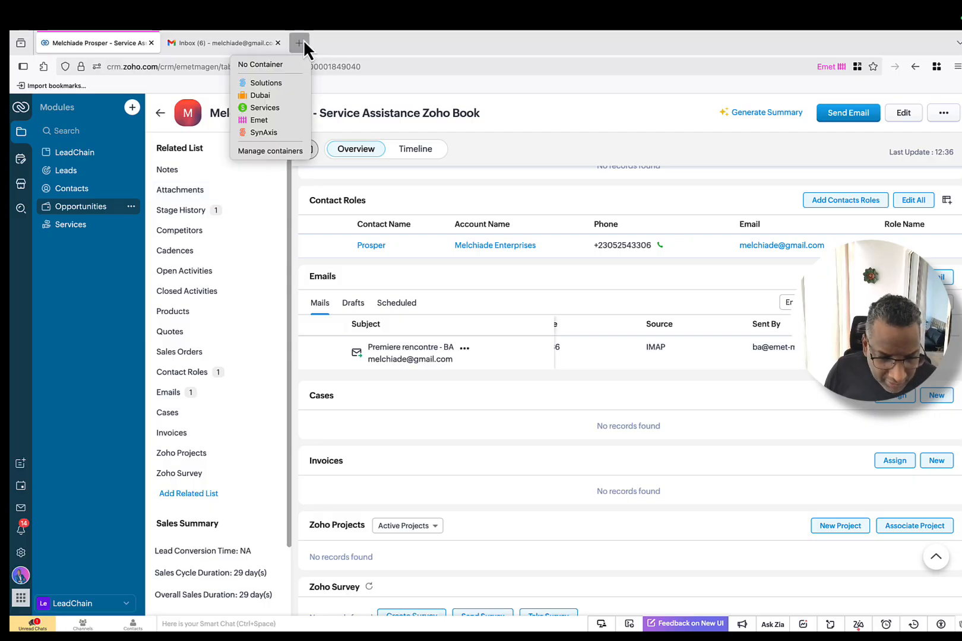
{"action": "left_click", "coordinate": [253, 122]}
{"action": "left_click", "coordinate": [281, 67]}
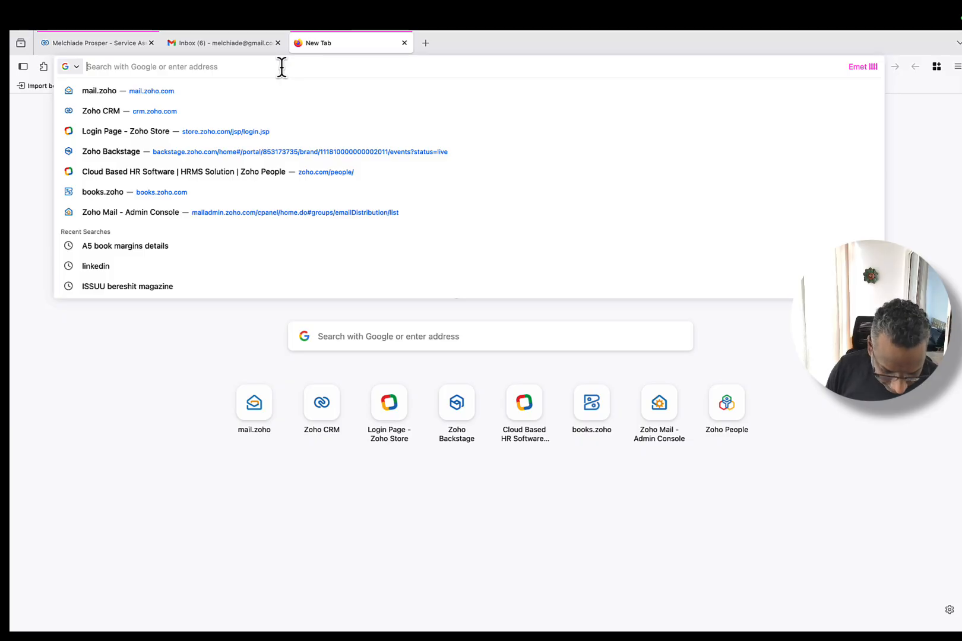
{"action": "type", "text": "mail.zoho.com/"}
{"action": "key", "text": "Return"}
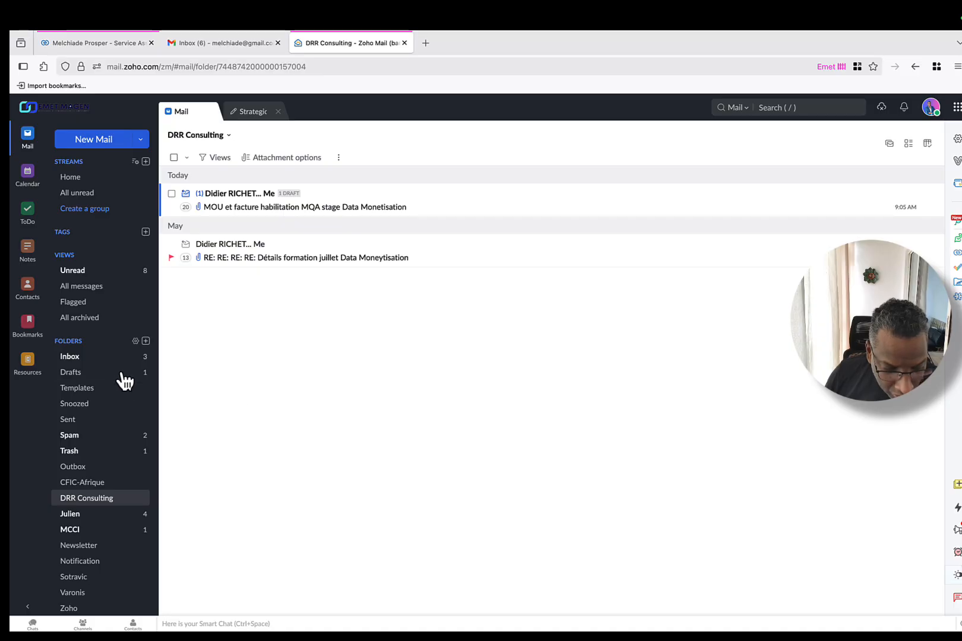
Step: Read the client's reply in the Inbox's 'Premiere rencontre - BA' thread, then return to the CRM tab
{"action": "left_click", "coordinate": [93, 438]}
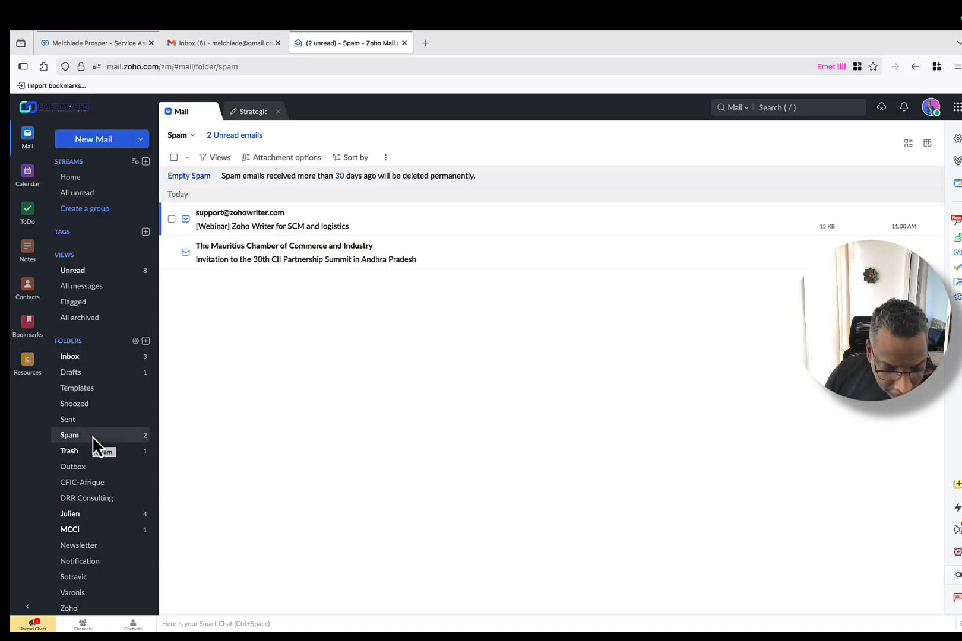
{"action": "left_click", "coordinate": [85, 359]}
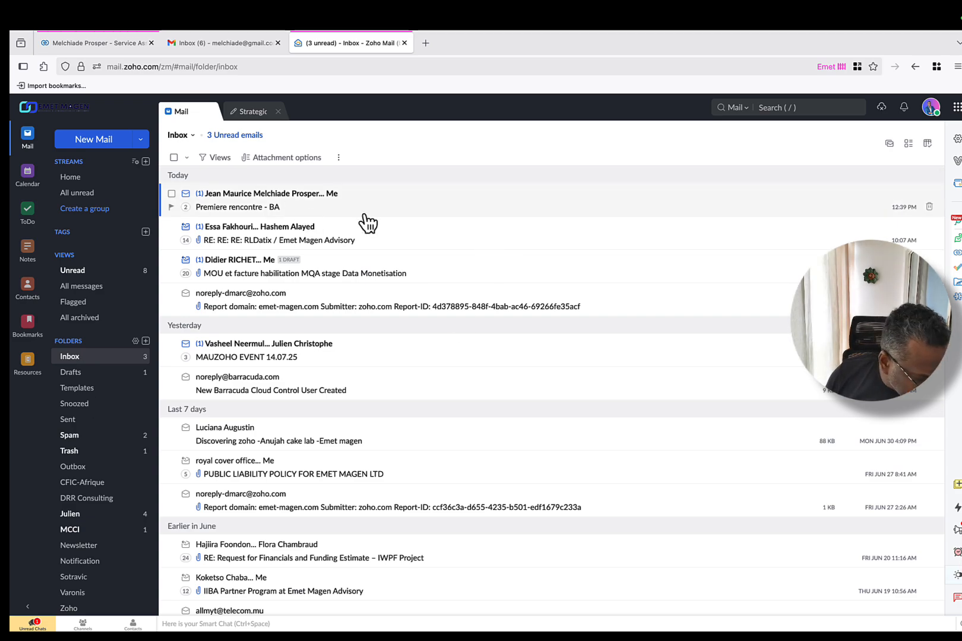
{"action": "left_click", "coordinate": [186, 207]}
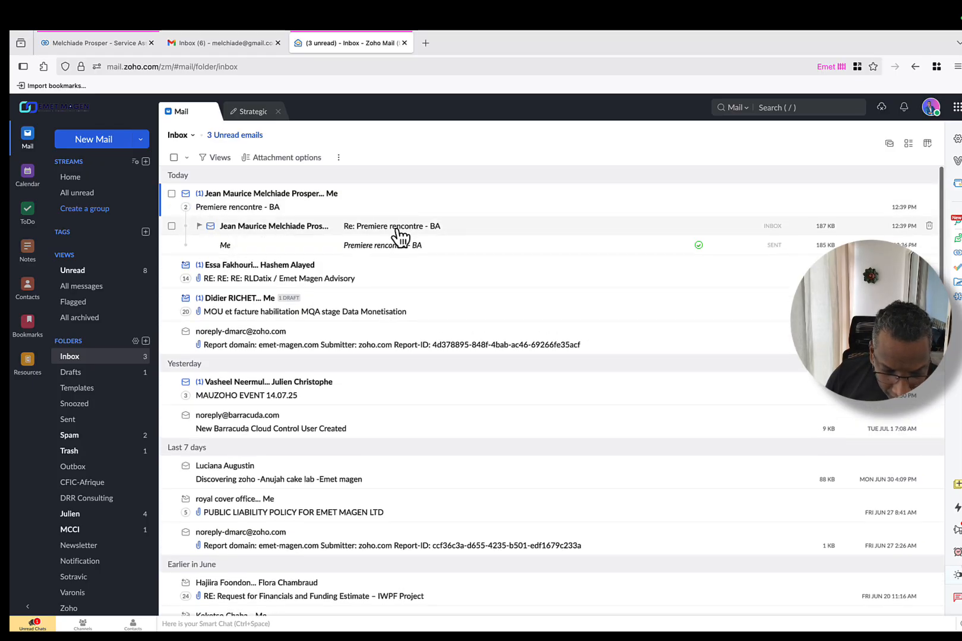
{"action": "left_click", "coordinate": [399, 236]}
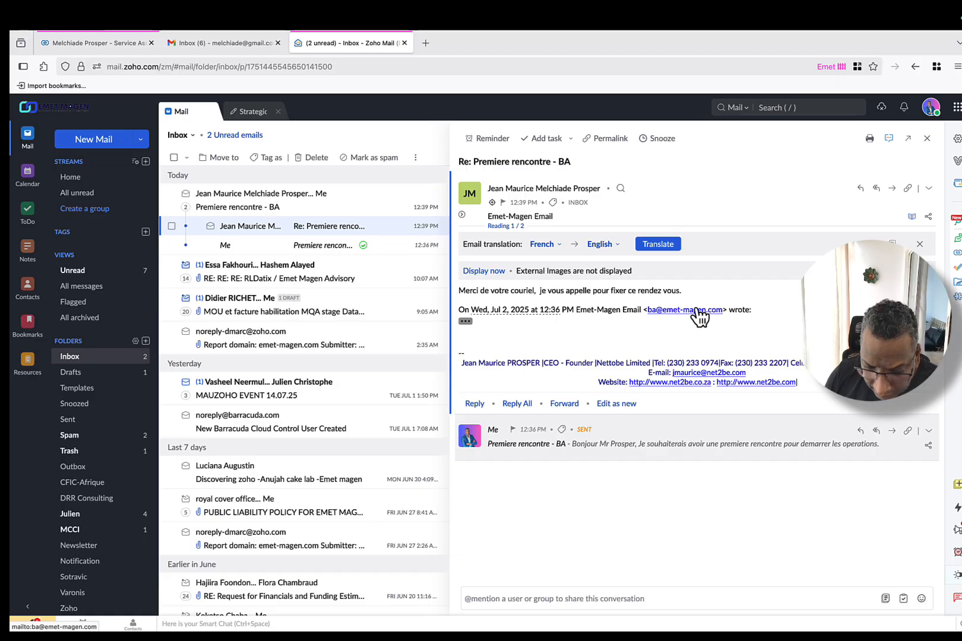
{"action": "left_click", "coordinate": [92, 59]}
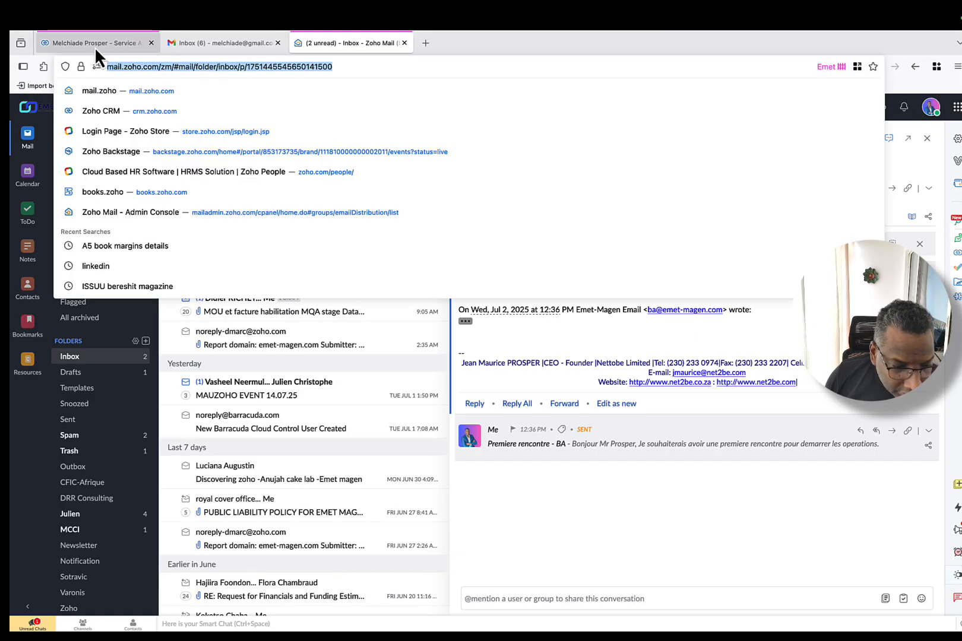
{"action": "left_click", "coordinate": [106, 43]}
Step: Reopen the Service Assistance Zoho Book opportunity and scroll to its Emails list
{"action": "scroll", "coordinate": [623, 273], "scroll_direction": "up", "scroll_amount": 6}
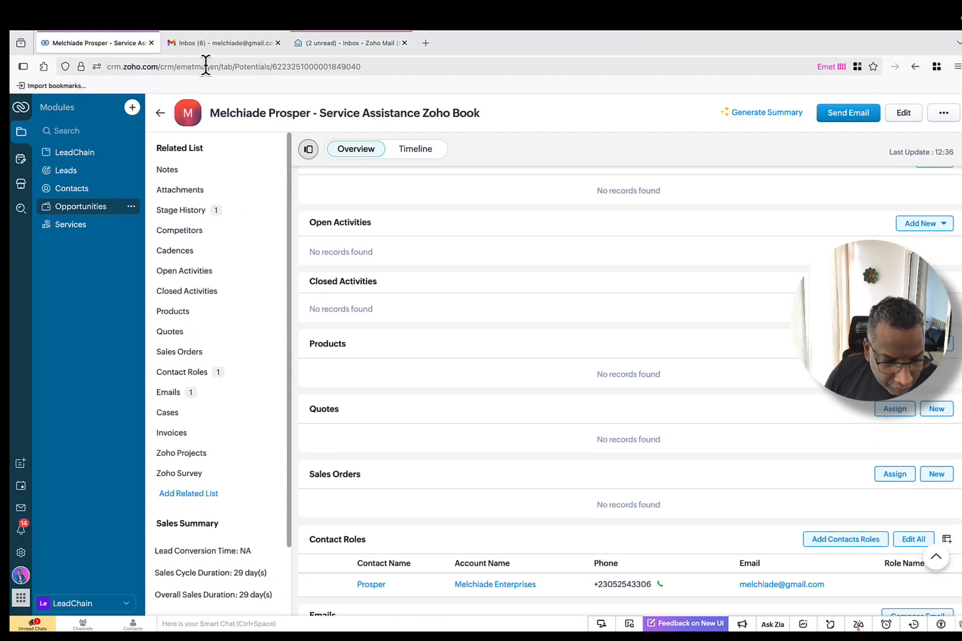
{"action": "left_click", "coordinate": [77, 193]}
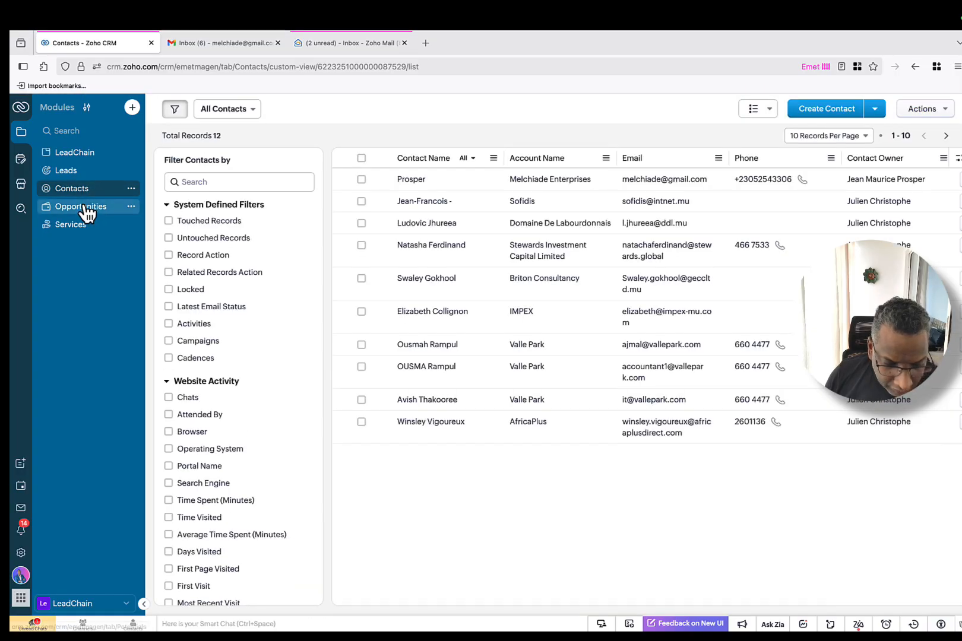
{"action": "left_click", "coordinate": [86, 212]}
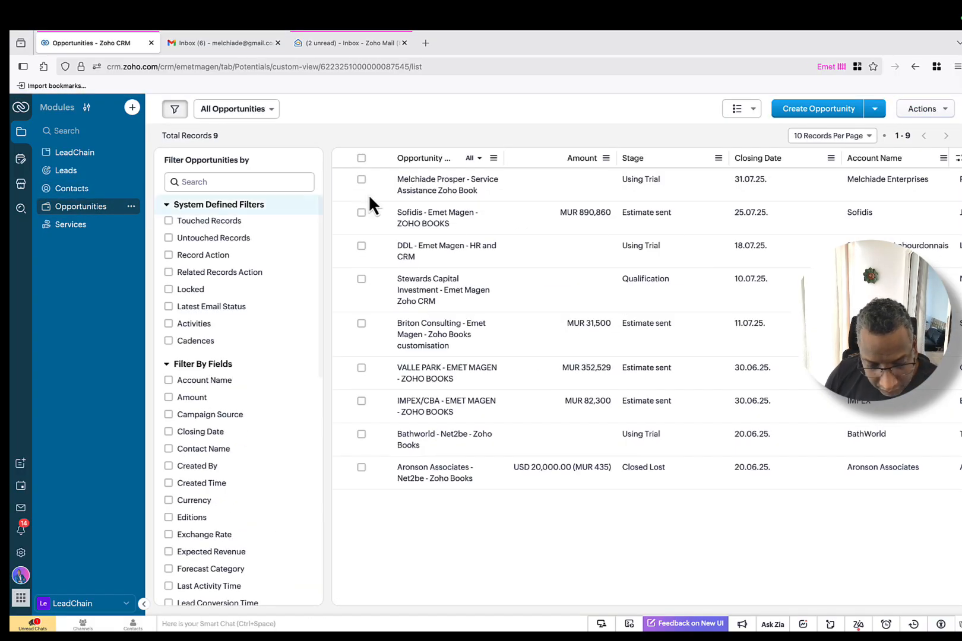
{"action": "left_click", "coordinate": [433, 191]}
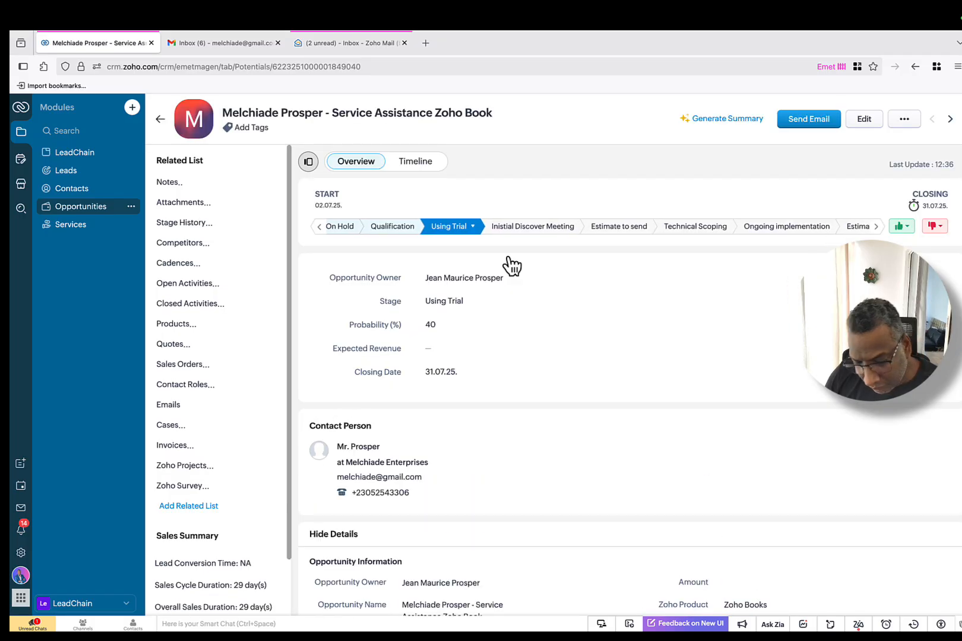
{"action": "scroll", "coordinate": [670, 382], "scroll_direction": "down", "scroll_amount": 8}
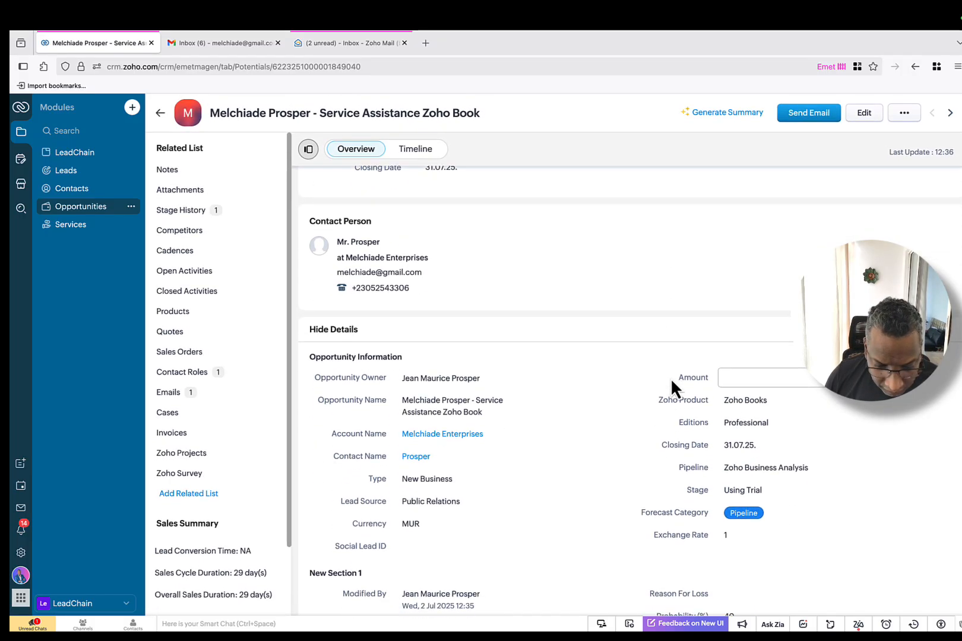
{"action": "scroll", "coordinate": [670, 378], "scroll_direction": "down", "scroll_amount": 10}
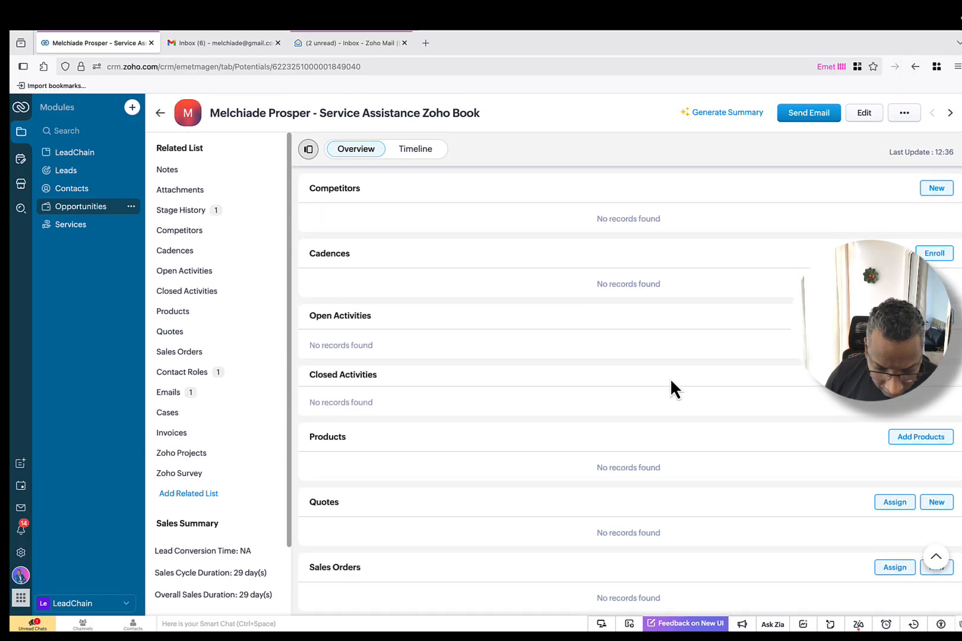
{"action": "scroll", "coordinate": [668, 378], "scroll_direction": "down", "scroll_amount": 2}
{"action": "scroll", "coordinate": [595, 427], "scroll_direction": "down", "scroll_amount": 2}
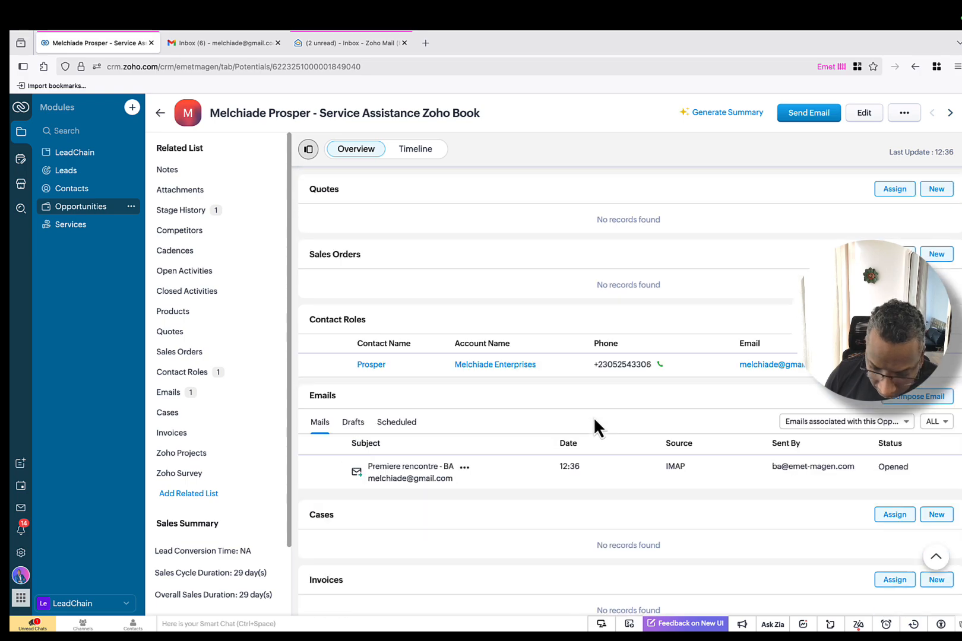
{"action": "scroll", "coordinate": [653, 454], "scroll_direction": "down", "scroll_amount": 1}
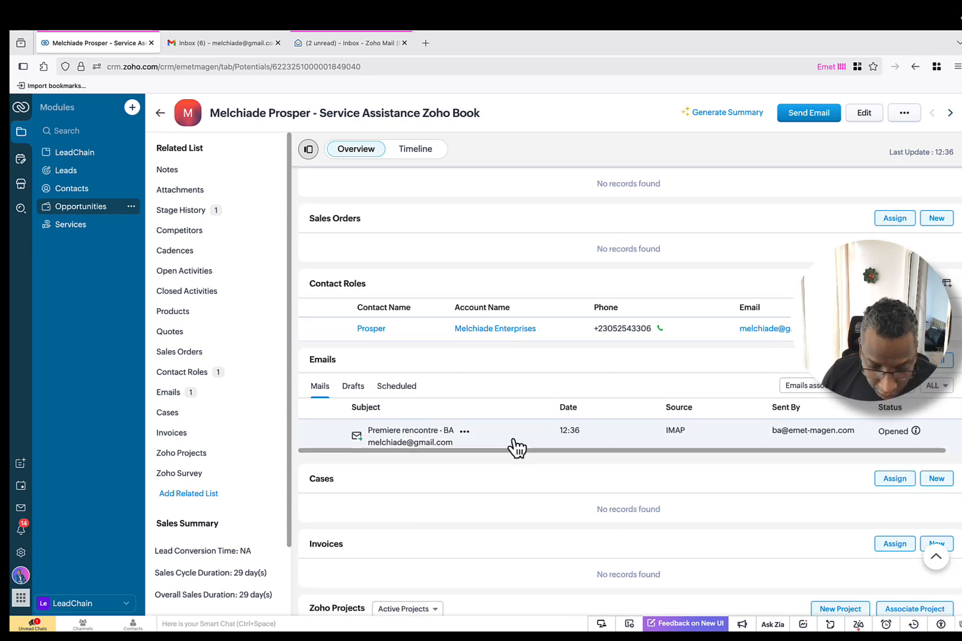
Step: Preview the 'Premiere rencontre - BA' email, now marked Opened, and close the preview
{"action": "left_click", "coordinate": [514, 444]}
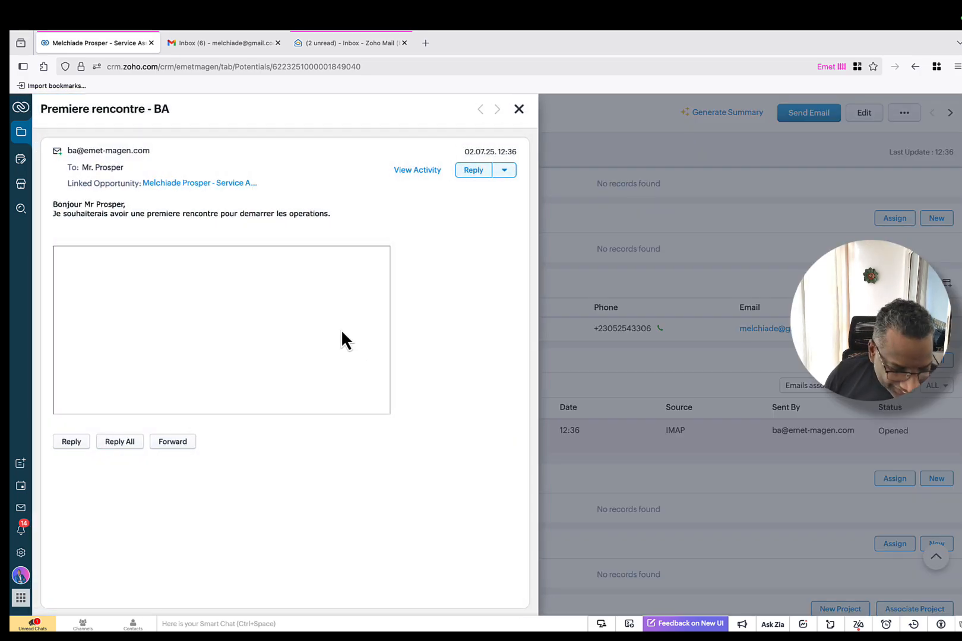
{"action": "left_click", "coordinate": [506, 171]}
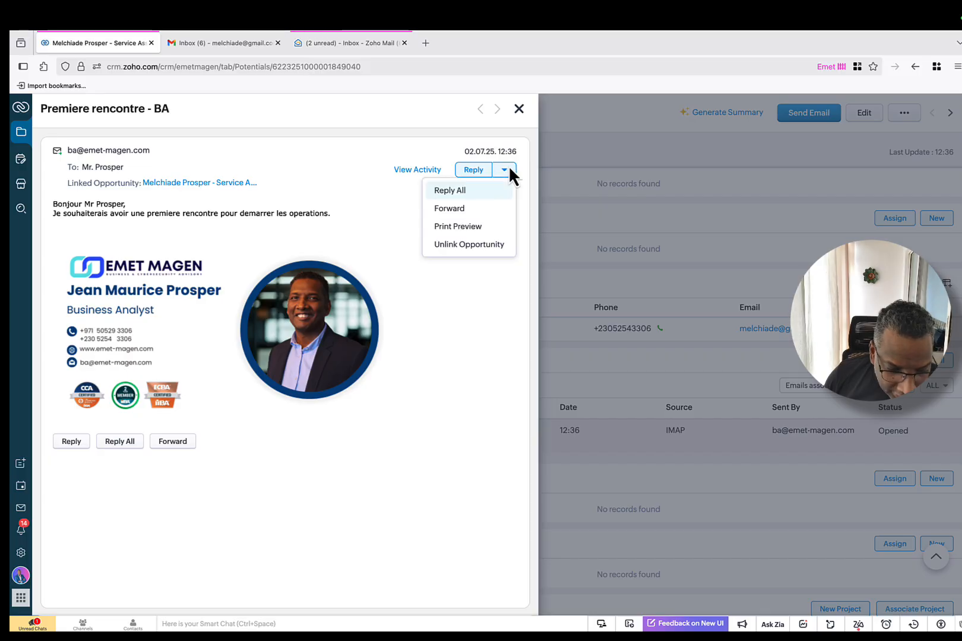
{"action": "left_click", "coordinate": [365, 174]}
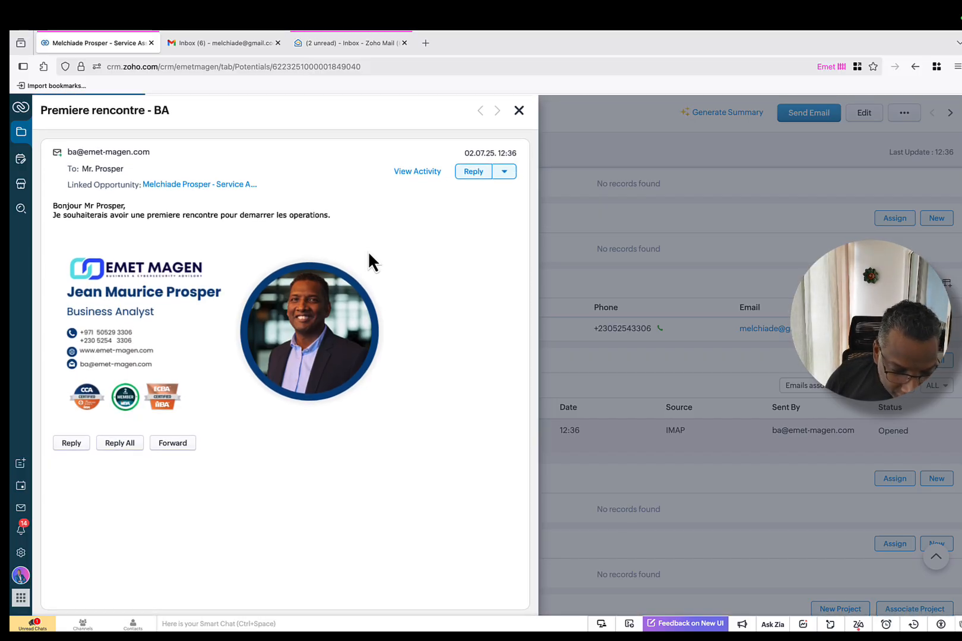
{"action": "left_click", "coordinate": [520, 113]}
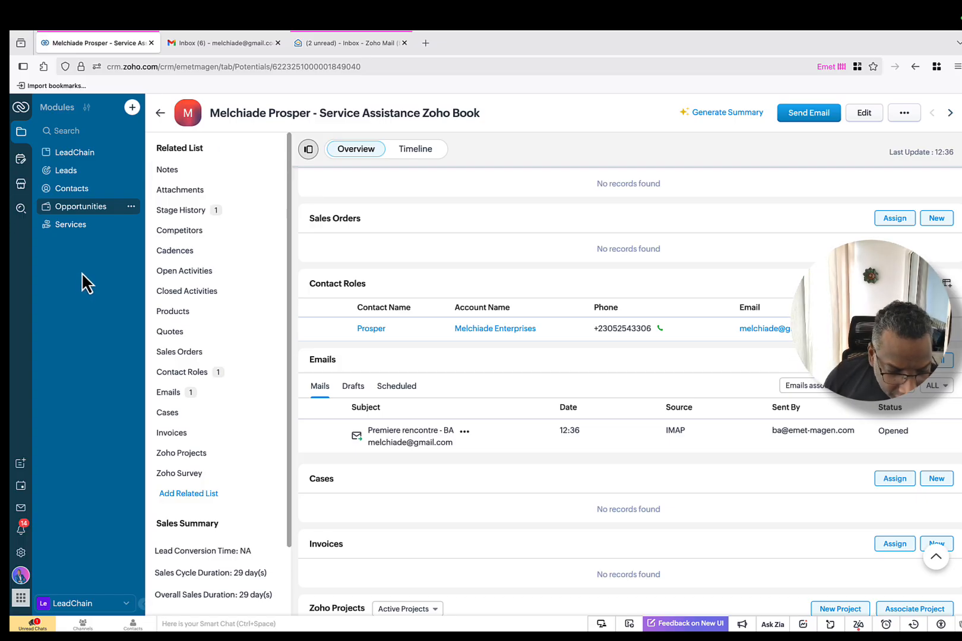
Step: In Setup > Email, keep the IMAP mailbox sharing Public and open its IMAP Integration settings
{"action": "left_click", "coordinate": [23, 554]}
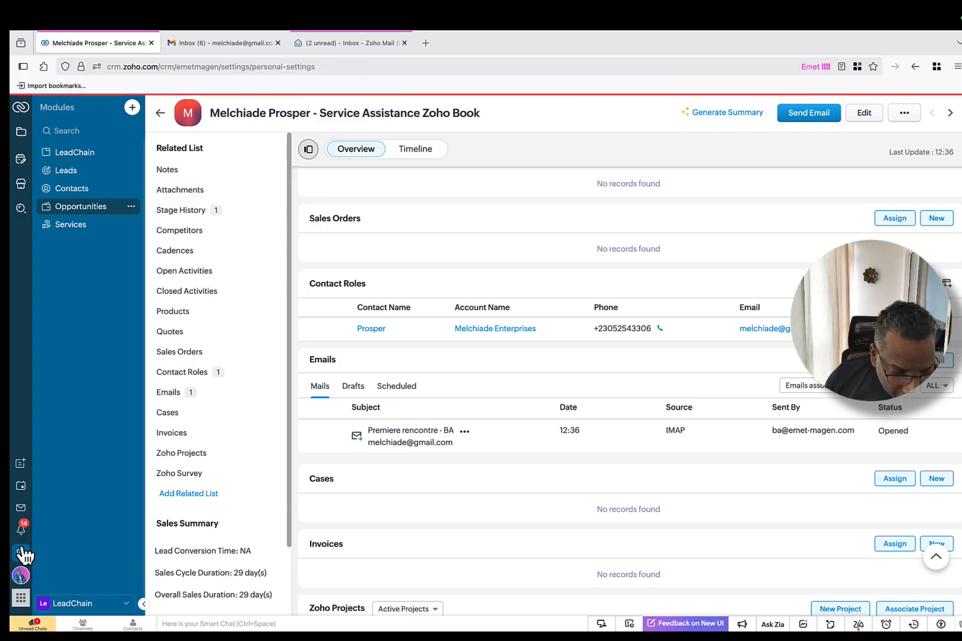
{"action": "left_click", "coordinate": [69, 518]}
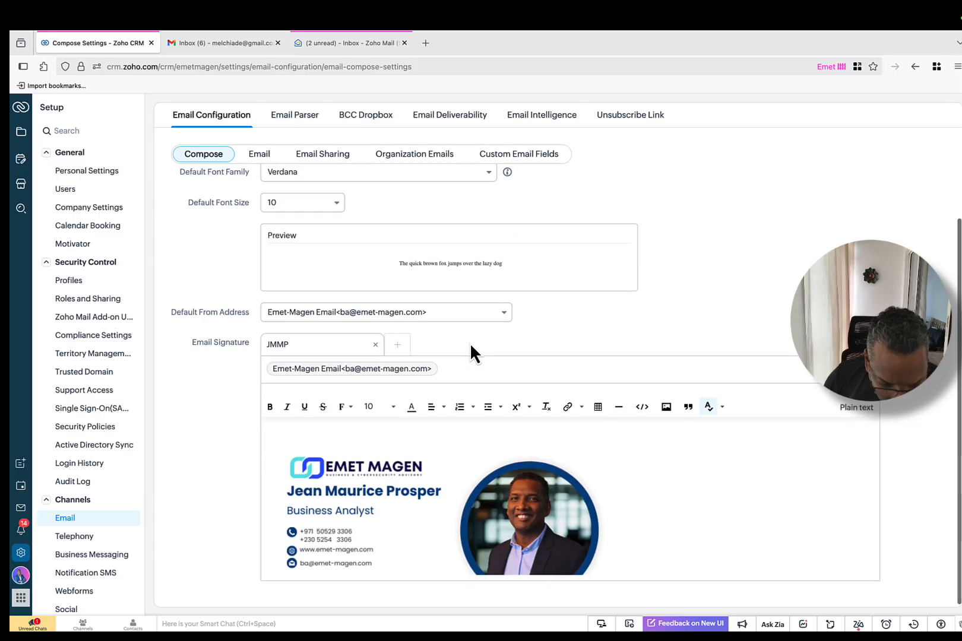
{"action": "left_click", "coordinate": [324, 156]}
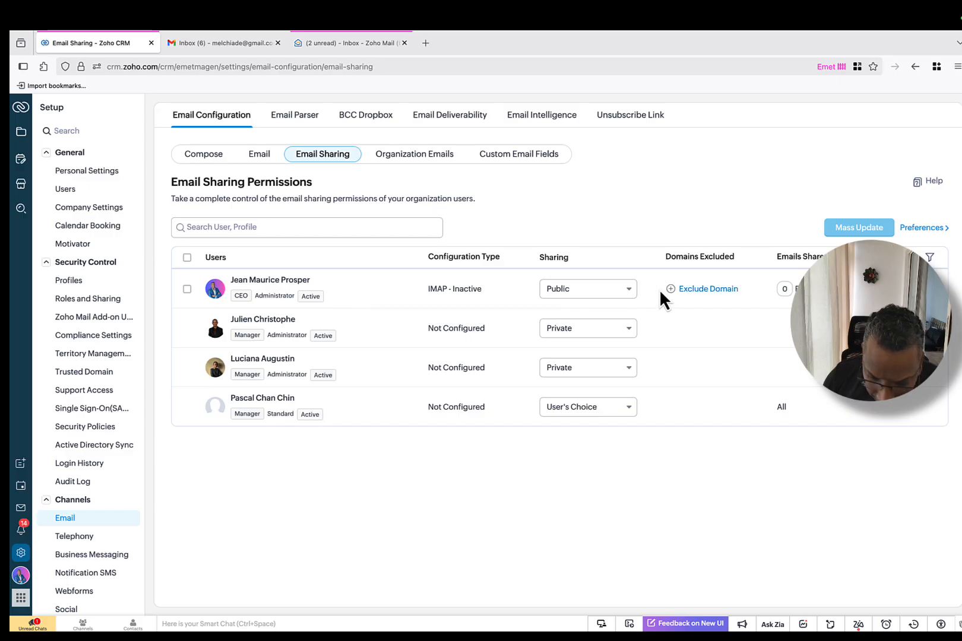
{"action": "left_click", "coordinate": [620, 291]}
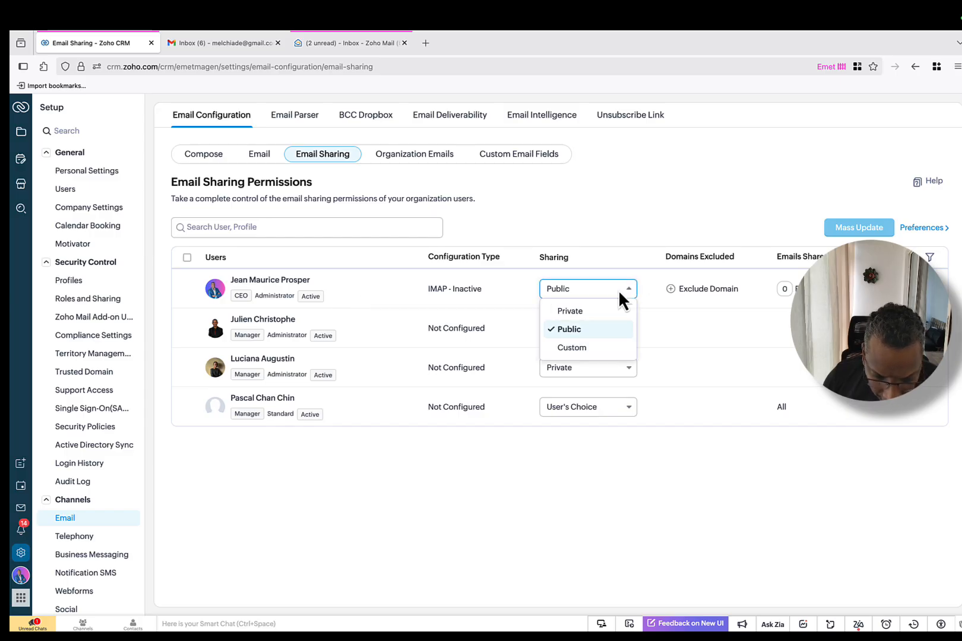
{"action": "left_click", "coordinate": [596, 331]}
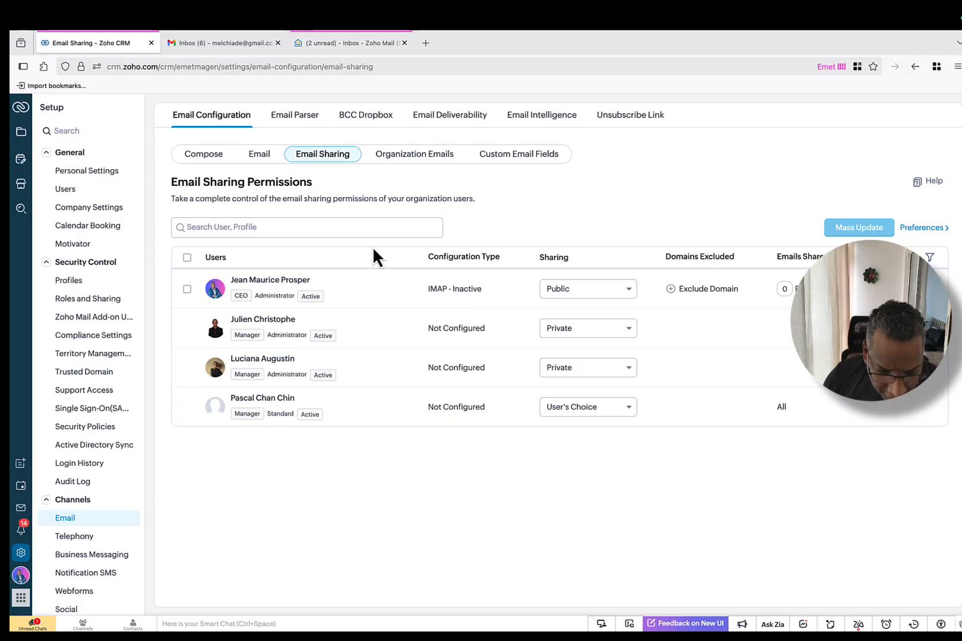
{"action": "left_click", "coordinate": [260, 155]}
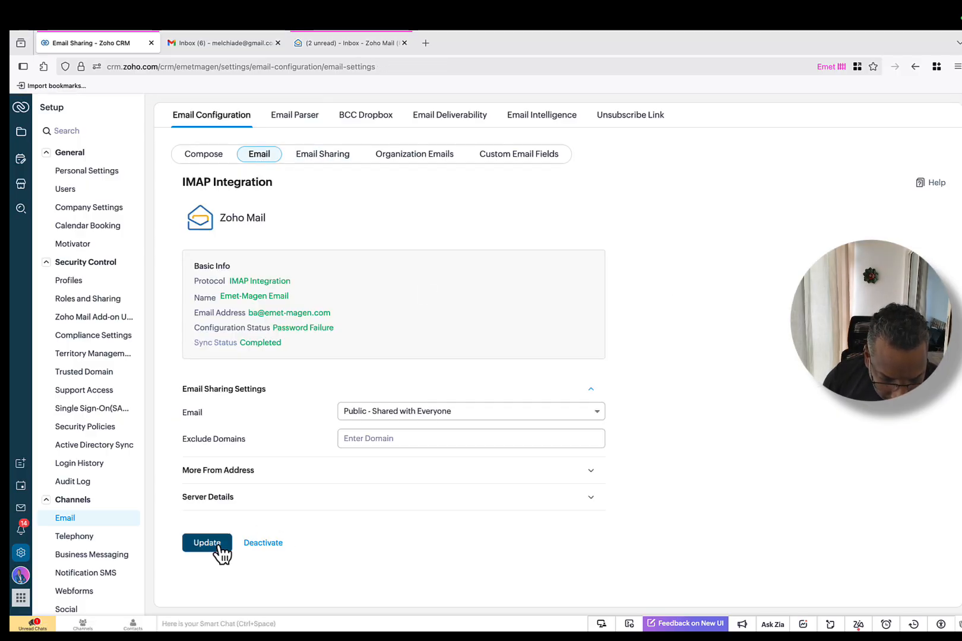
Step: Update the IMAP mailbox settings twice, expanding Server Details, until 'Updated successfully' appears
{"action": "left_click", "coordinate": [218, 544]}
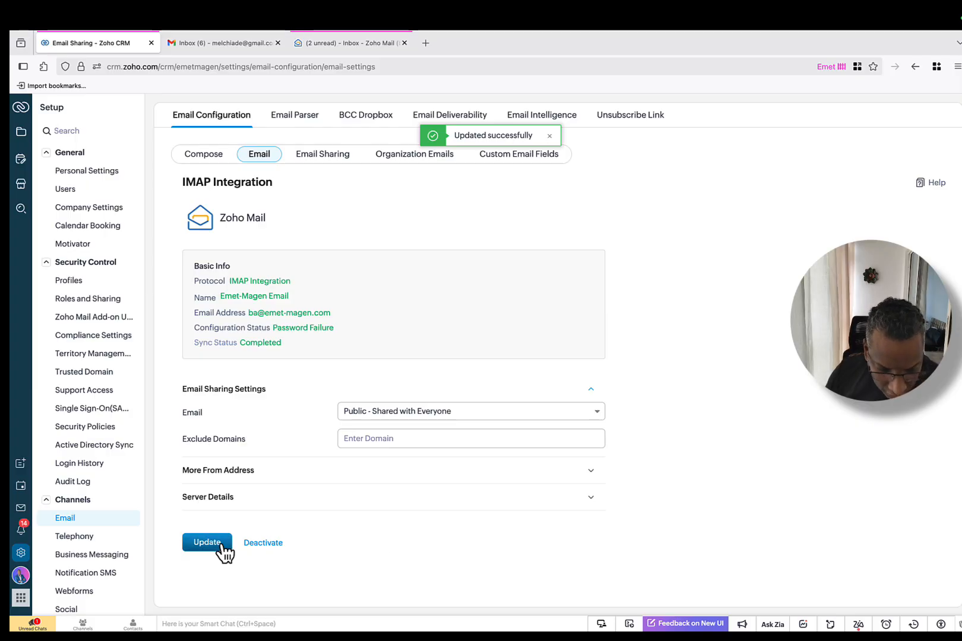
{"action": "left_click", "coordinate": [294, 509]}
{"action": "scroll", "coordinate": [366, 477], "scroll_direction": "down", "scroll_amount": 5}
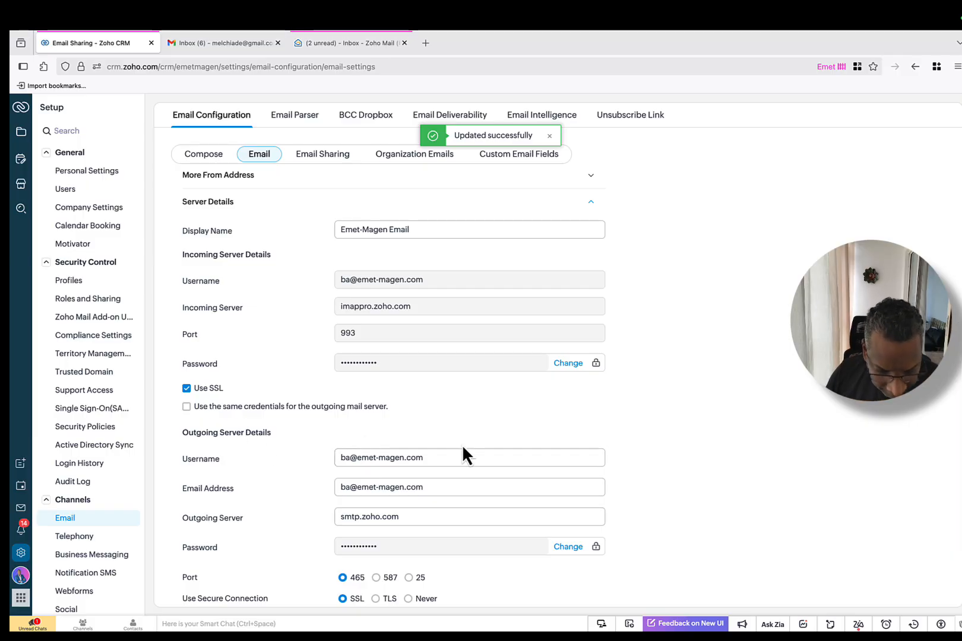
{"action": "scroll", "coordinate": [463, 448], "scroll_direction": "down", "scroll_amount": 3}
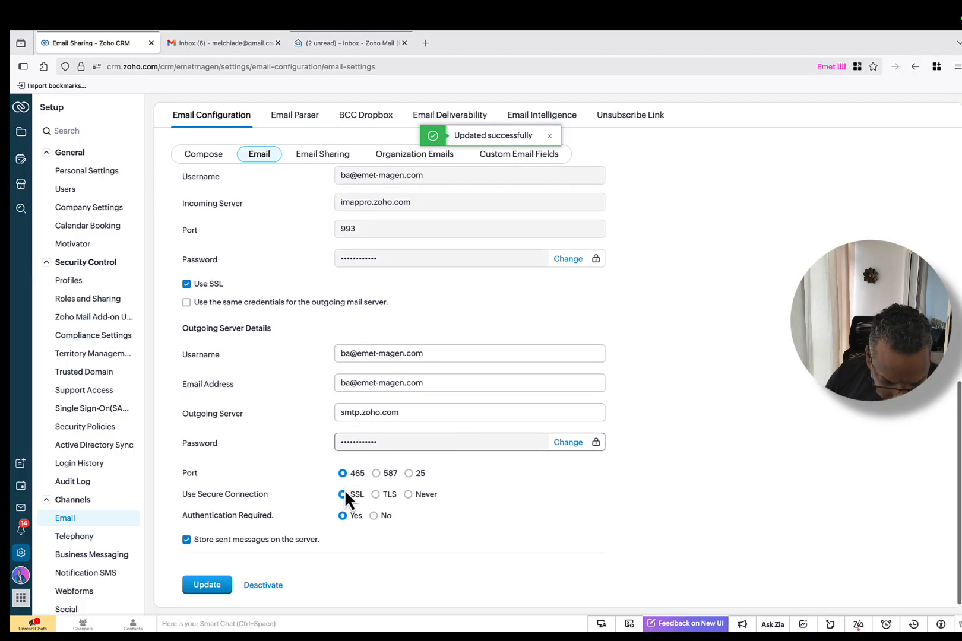
{"action": "left_click", "coordinate": [202, 584]}
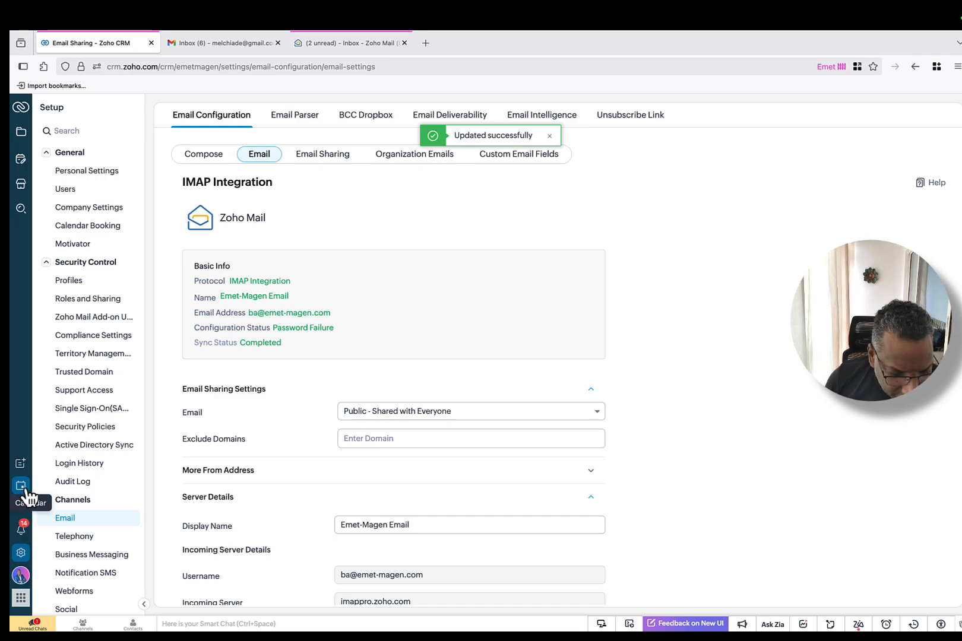
Step: Leave Setup, open the Service Assistance Zoho Book opportunity and scroll to its 'Premiere rencontre - BA' email
{"action": "left_click", "coordinate": [22, 110]}
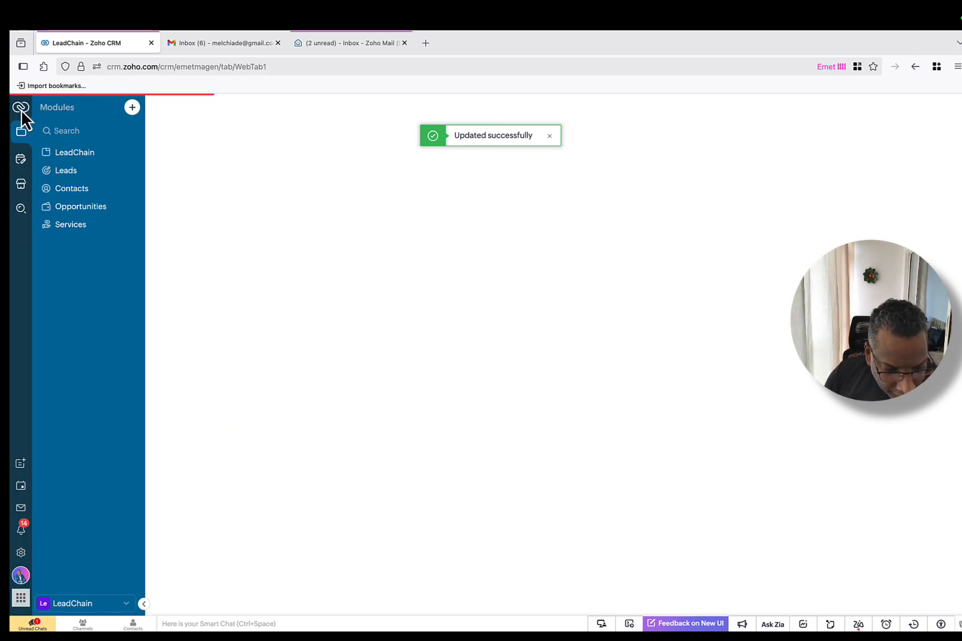
{"action": "left_click", "coordinate": [77, 208]}
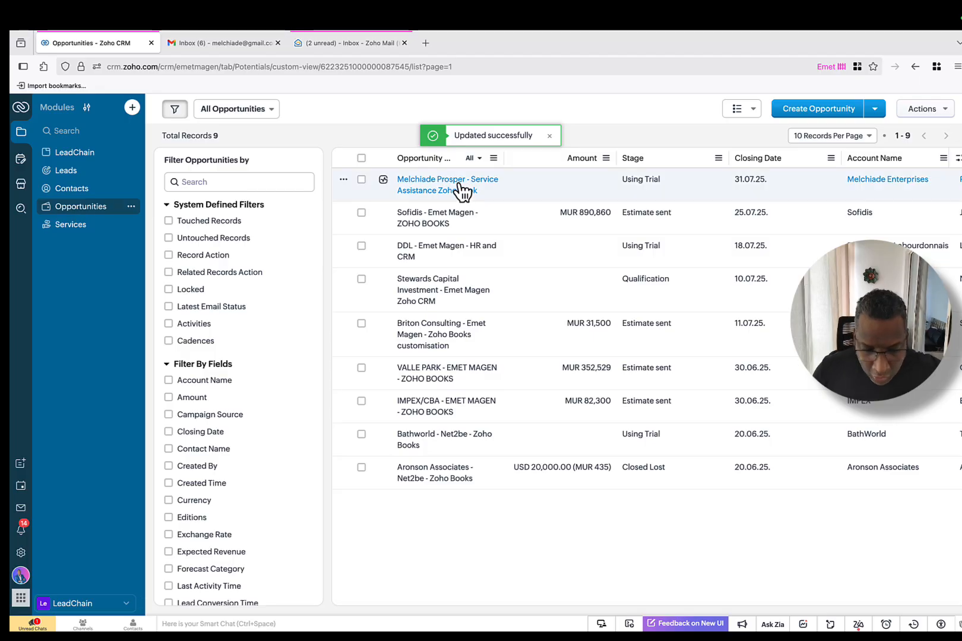
{"action": "left_click", "coordinate": [431, 190]}
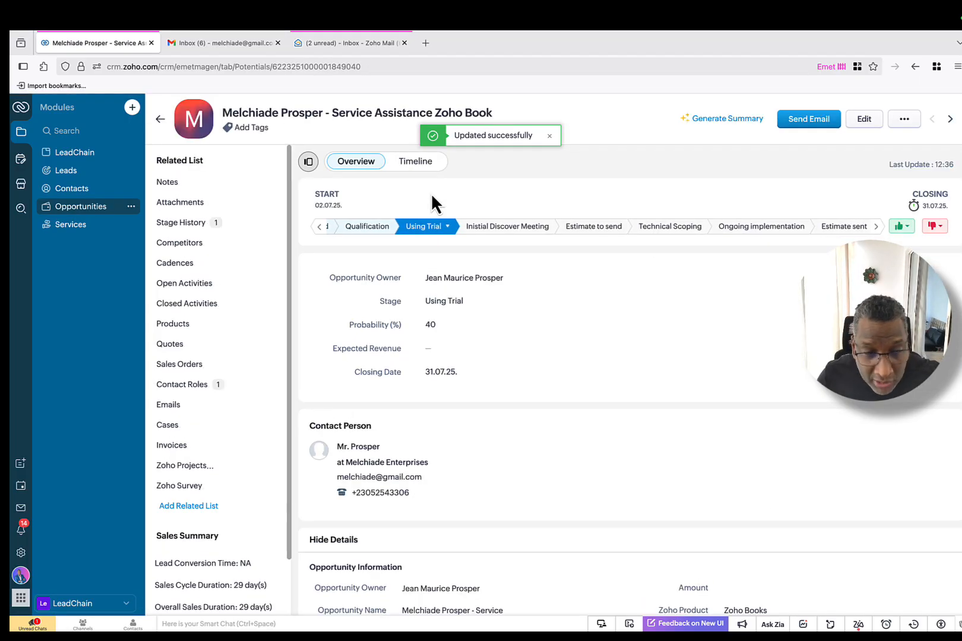
{"action": "scroll", "coordinate": [616, 371], "scroll_direction": "down", "scroll_amount": 5}
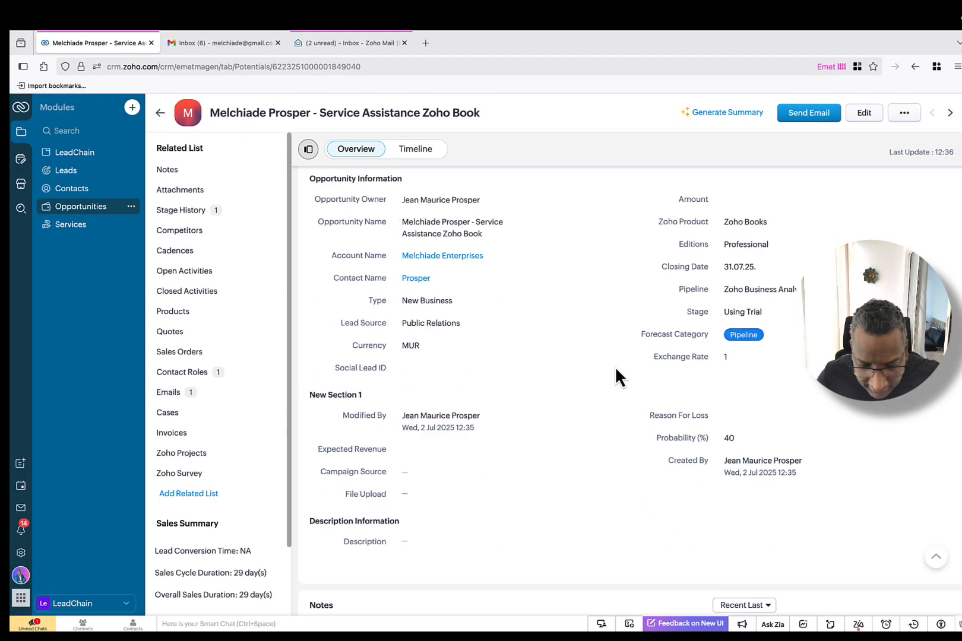
{"action": "scroll", "coordinate": [616, 369], "scroll_direction": "down", "scroll_amount": 15}
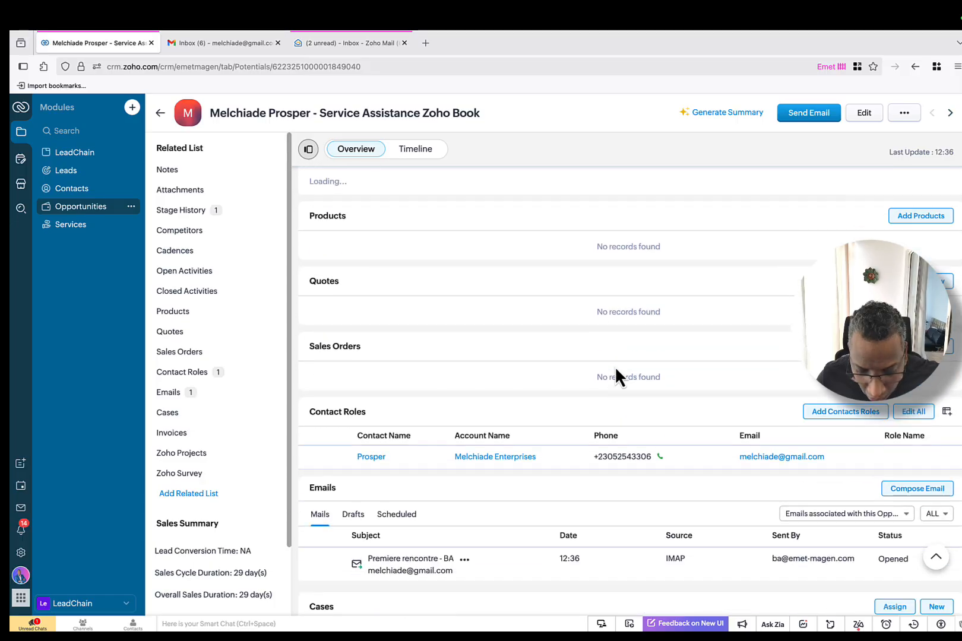
{"action": "scroll", "coordinate": [615, 374], "scroll_direction": "down", "scroll_amount": 3}
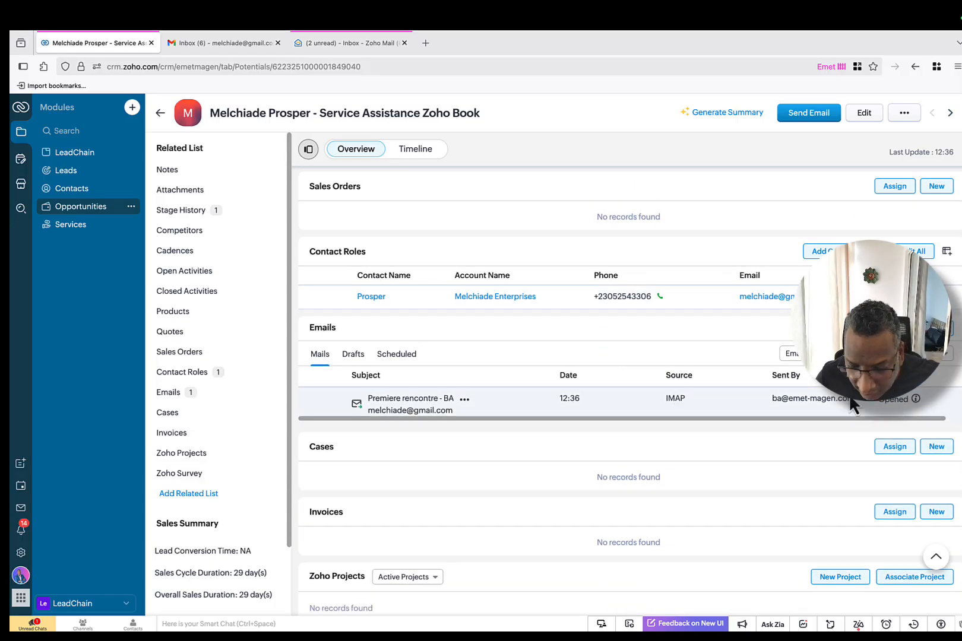
{"action": "scroll", "coordinate": [598, 373], "scroll_direction": "down", "scroll_amount": 1}
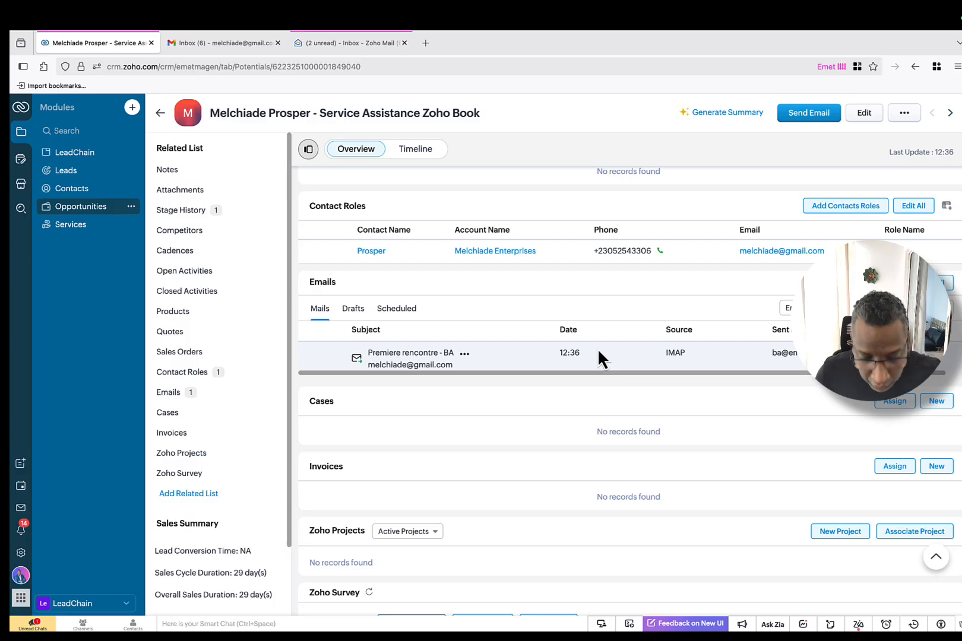
{"action": "scroll", "coordinate": [598, 351], "scroll_direction": "down", "scroll_amount": 1}
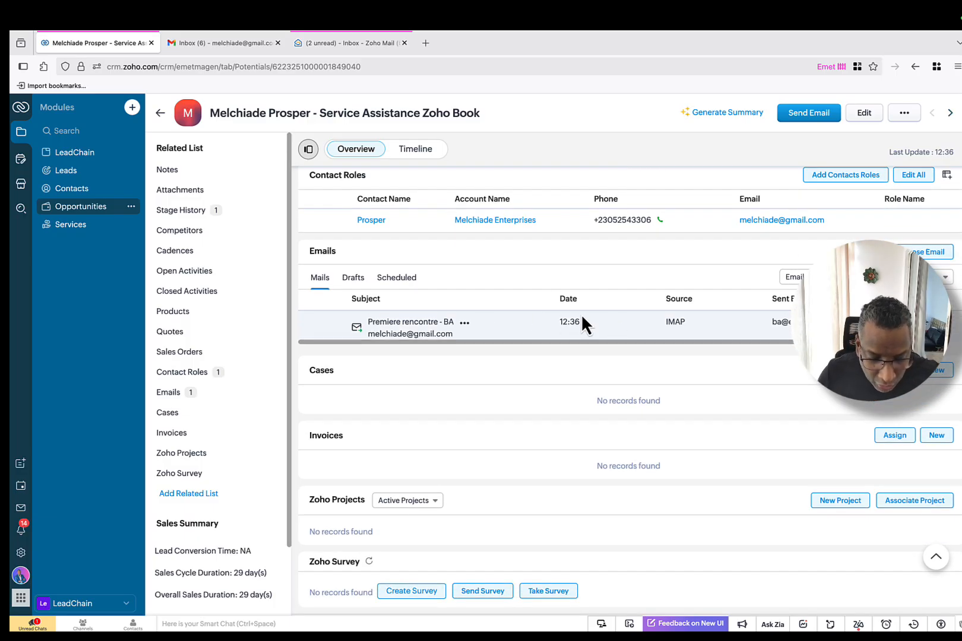
{"action": "scroll", "coordinate": [547, 323], "scroll_direction": "down", "scroll_amount": 1}
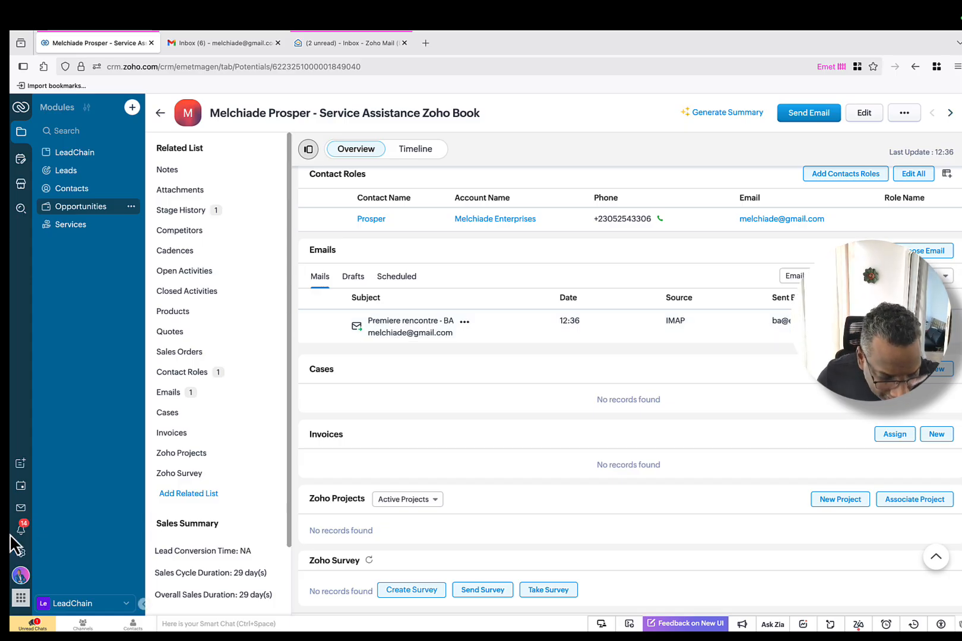
Step: Resave the IMAP mailbox settings with More From Address and Server Details expanded, then view Email Sharing
{"action": "left_click", "coordinate": [22, 552]}
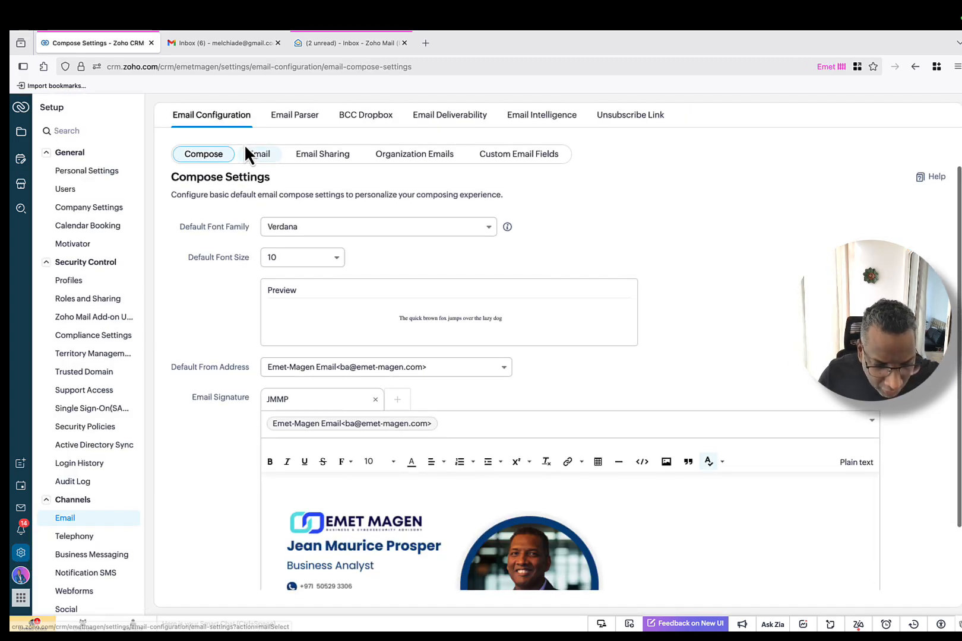
{"action": "left_click", "coordinate": [262, 155]}
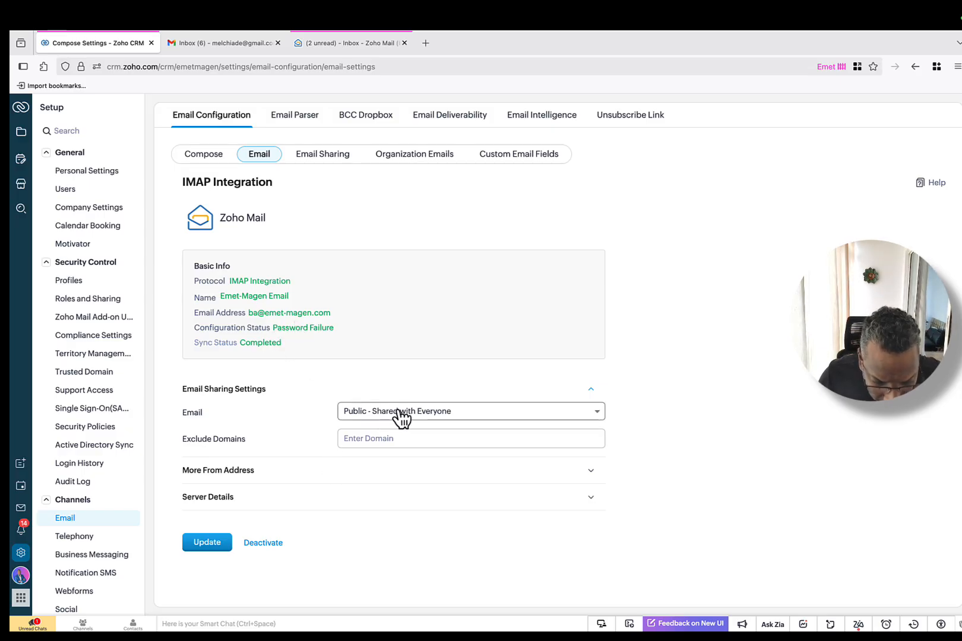
{"action": "left_click", "coordinate": [386, 472]}
{"action": "scroll", "coordinate": [354, 402], "scroll_direction": "down", "scroll_amount": 1}
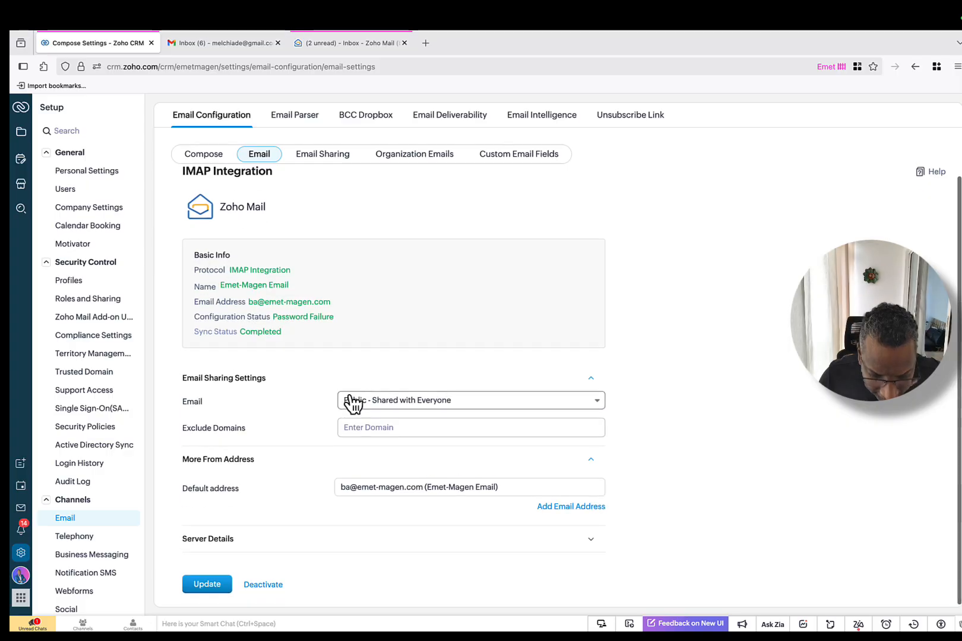
{"action": "left_click", "coordinate": [389, 540]}
{"action": "scroll", "coordinate": [364, 441], "scroll_direction": "down", "scroll_amount": 8}
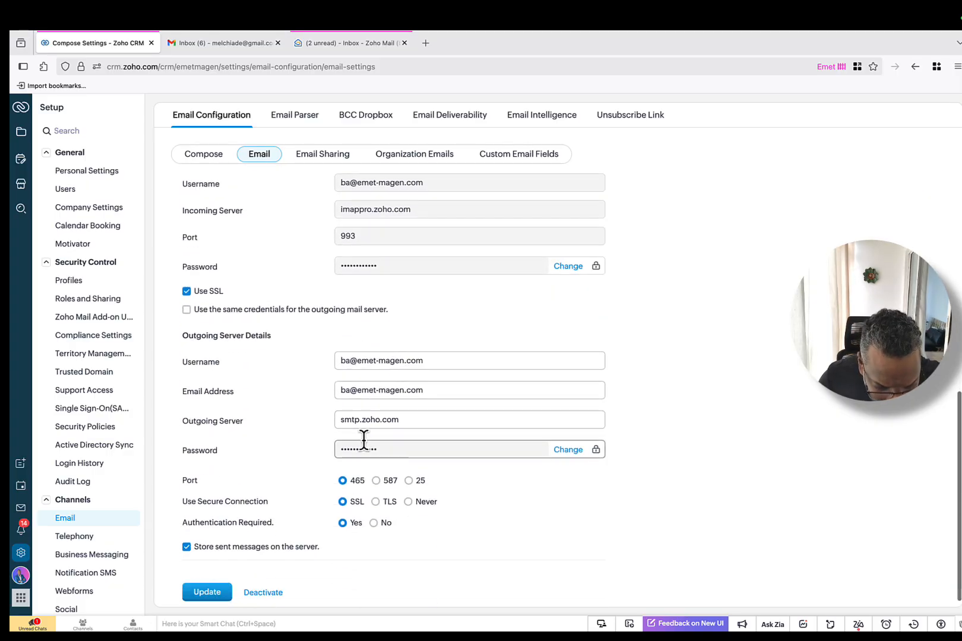
{"action": "scroll", "coordinate": [366, 463], "scroll_direction": "down", "scroll_amount": 1}
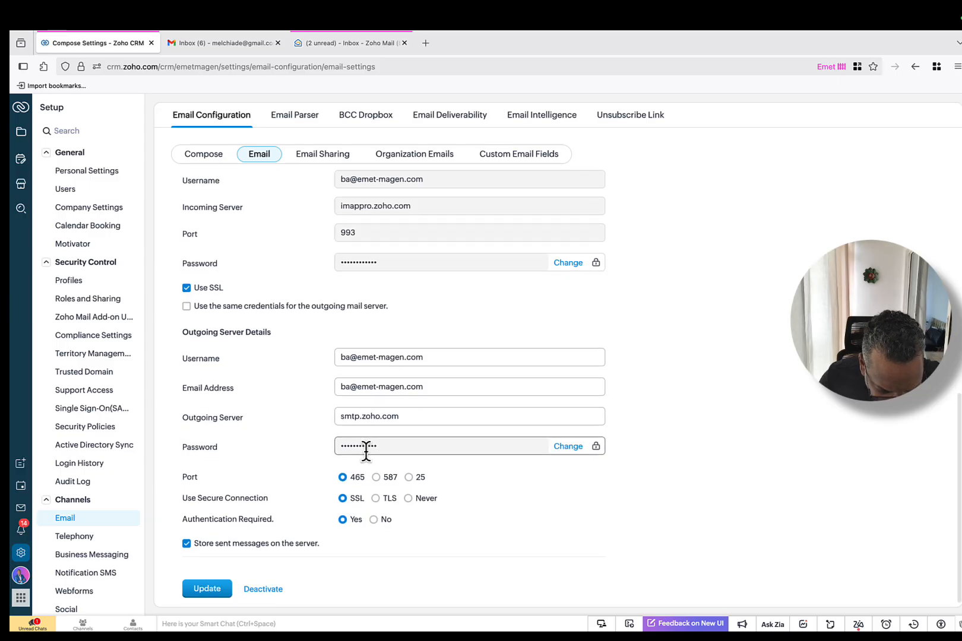
{"action": "left_click", "coordinate": [207, 585]}
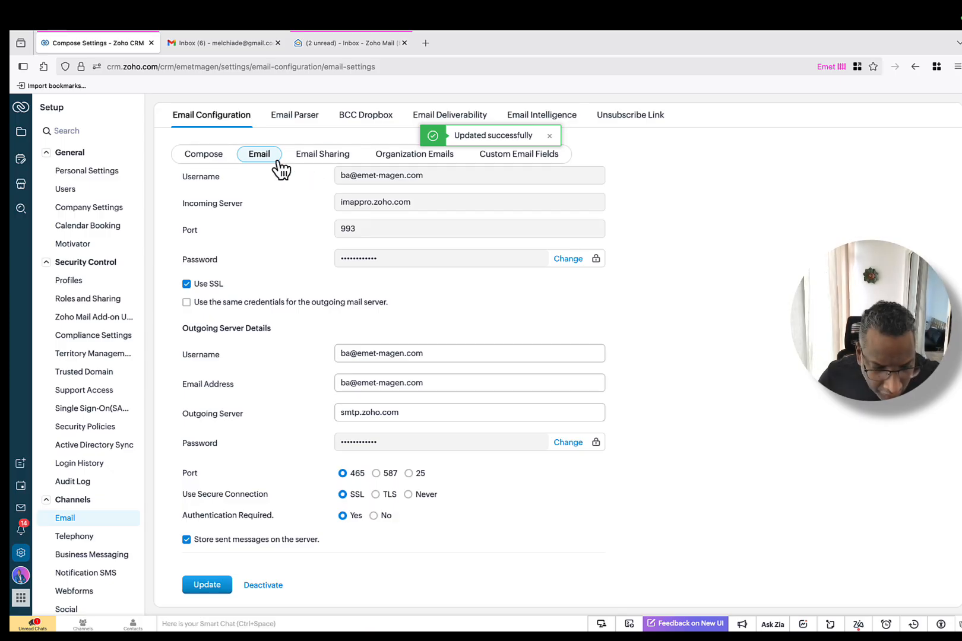
{"action": "left_click", "coordinate": [317, 159]}
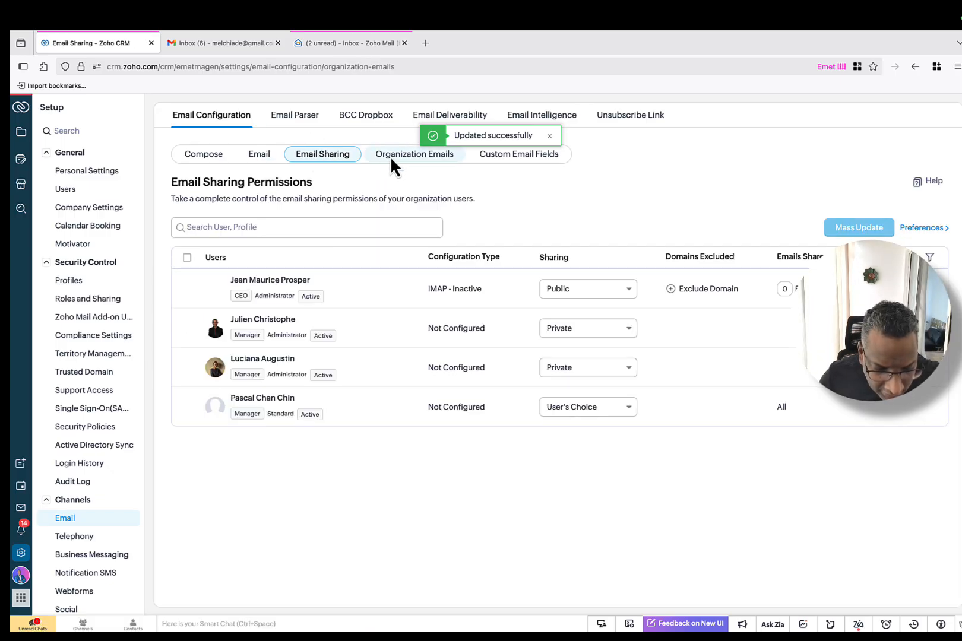
Step: View Organization Emails, tick the first user in Email Sharing, then go to Email Parser
{"action": "left_click", "coordinate": [447, 165]}
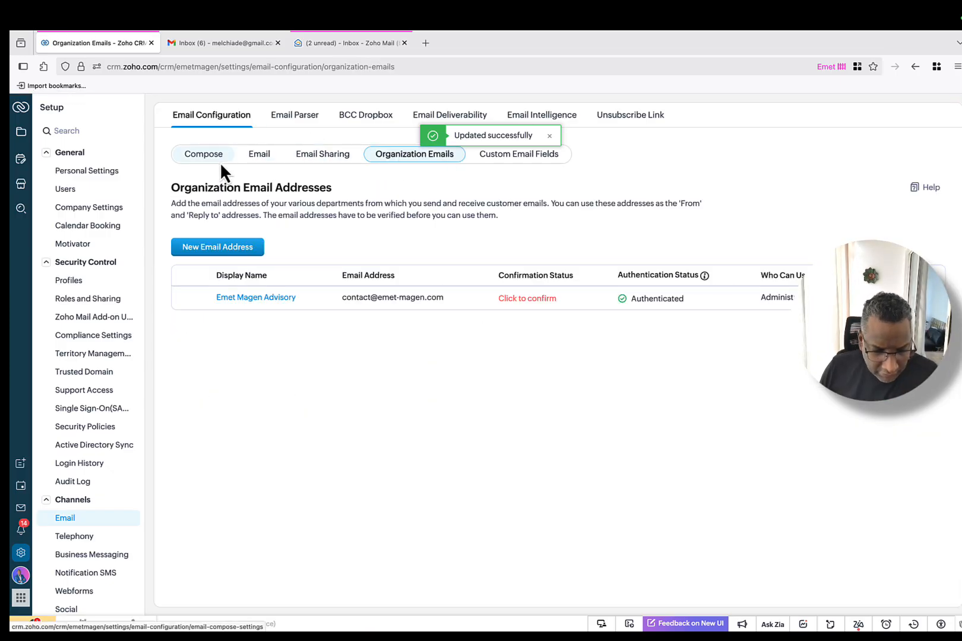
{"action": "left_click", "coordinate": [333, 167]}
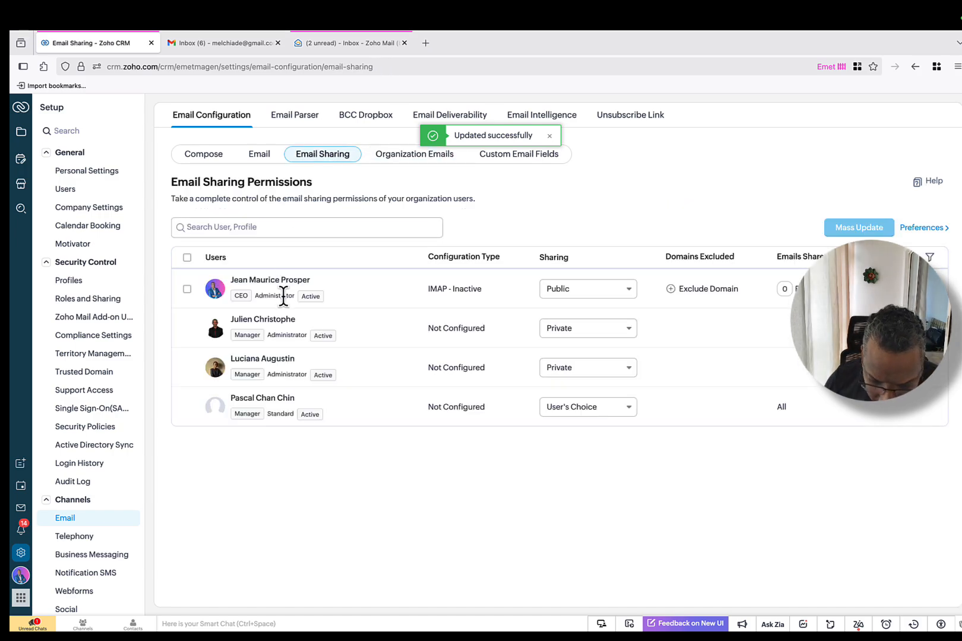
{"action": "left_click", "coordinate": [186, 290]}
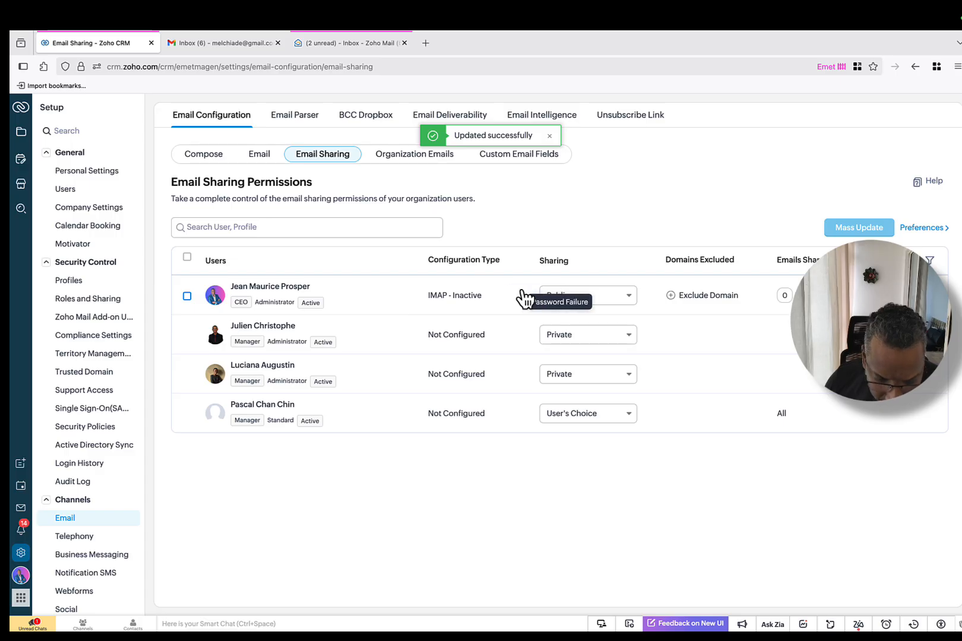
{"action": "left_click", "coordinate": [307, 119]}
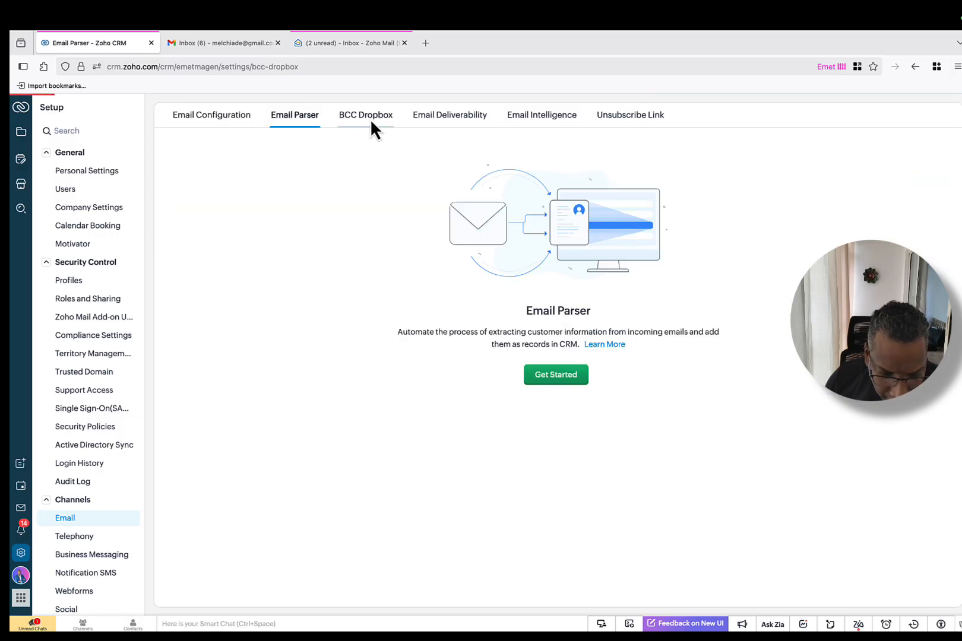
Step: Go to Email Deliverability's Email Relay page and show the Signals list with the 'Premiere rencontre' email-opened signal
{"action": "left_click", "coordinate": [431, 117]}
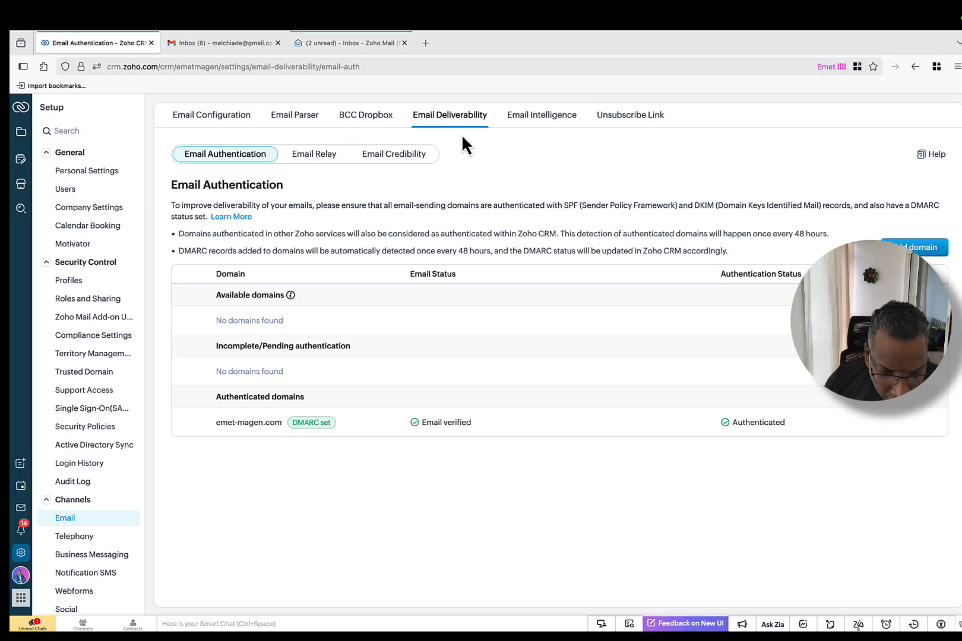
{"action": "left_click", "coordinate": [324, 156]}
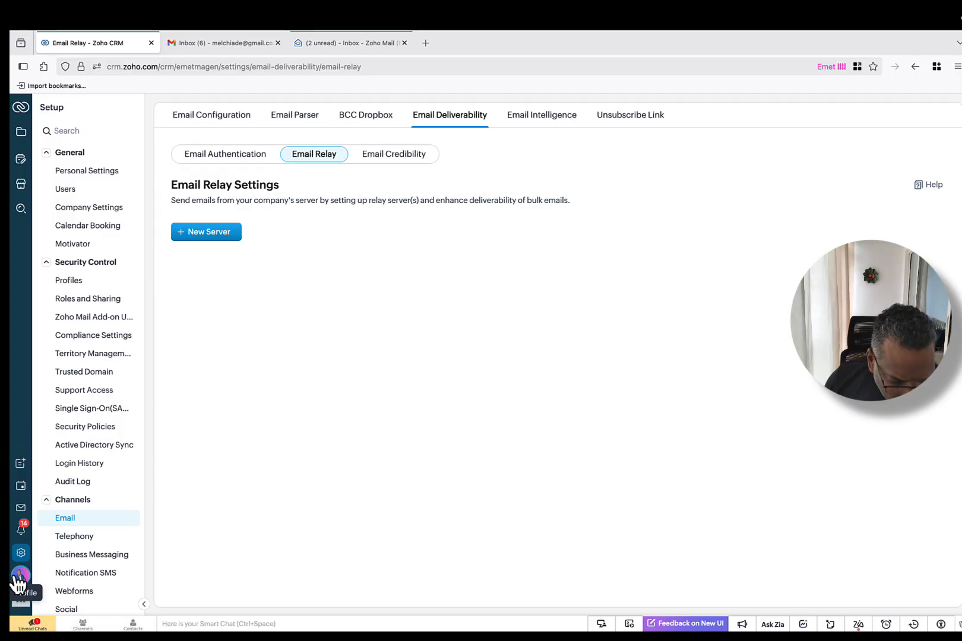
{"action": "left_click", "coordinate": [22, 532]}
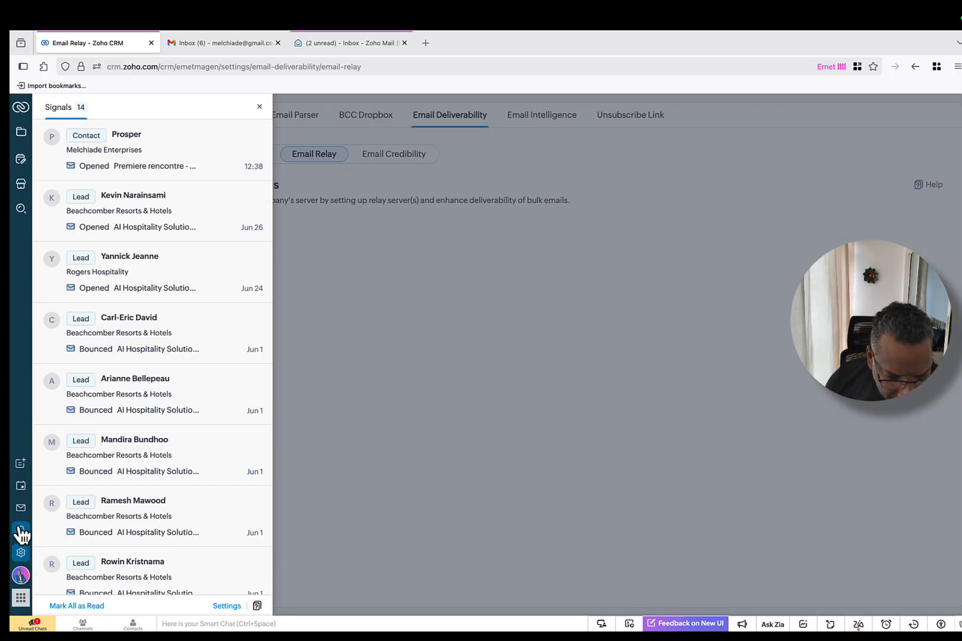
Step: View the contact's opened 'Premiere rencontre - BA' email signal, then close the details and Signals panels
{"action": "left_click", "coordinate": [143, 156]}
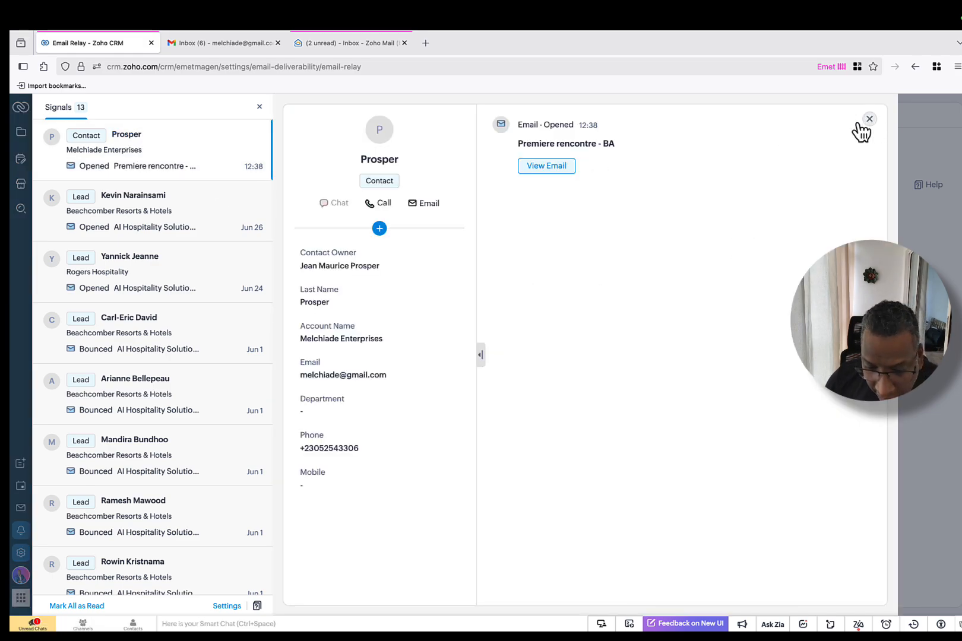
{"action": "left_click", "coordinate": [558, 167]}
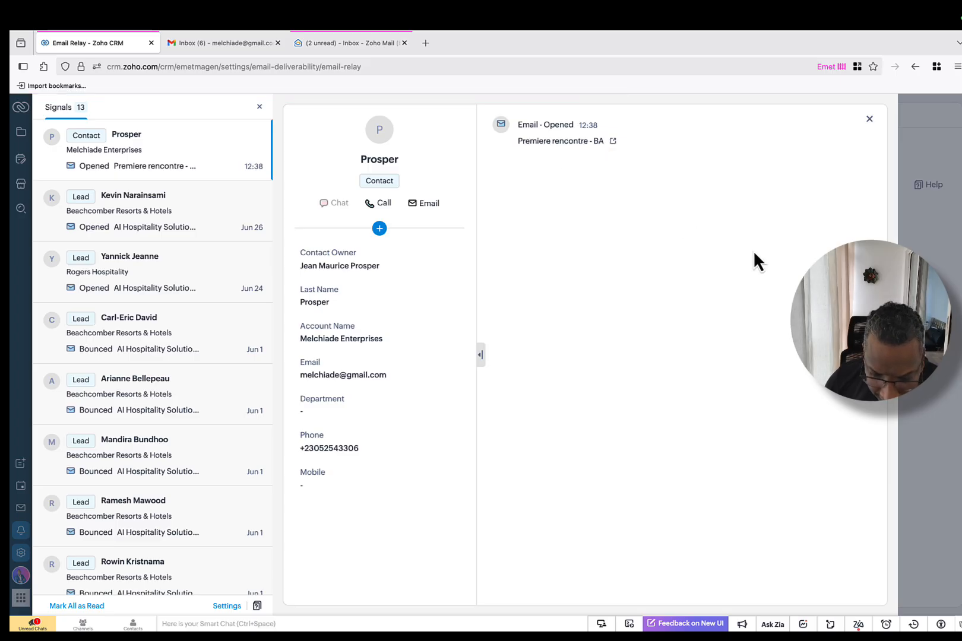
{"action": "left_click", "coordinate": [869, 120]}
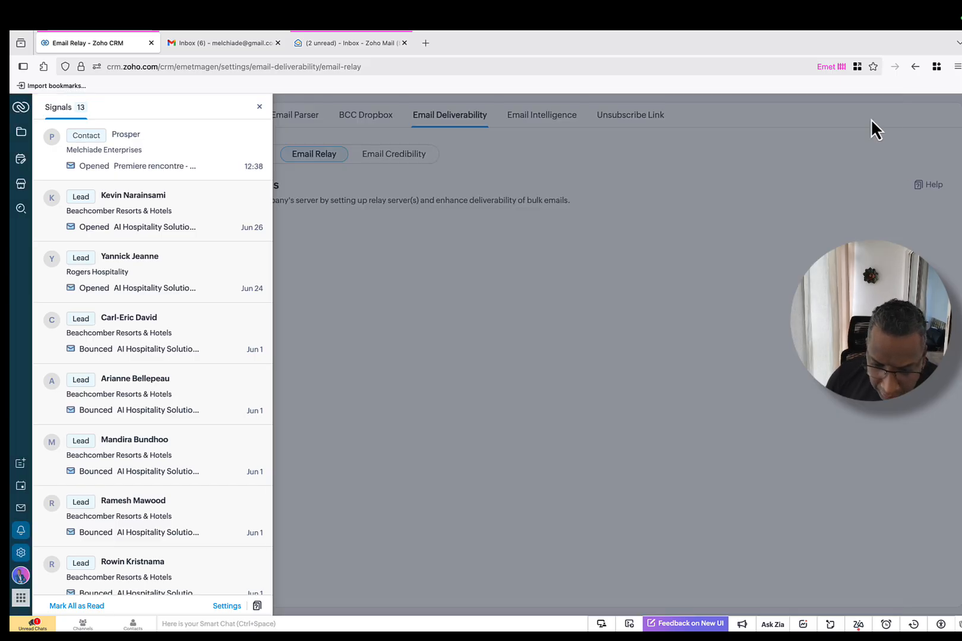
{"action": "left_click", "coordinate": [260, 108]}
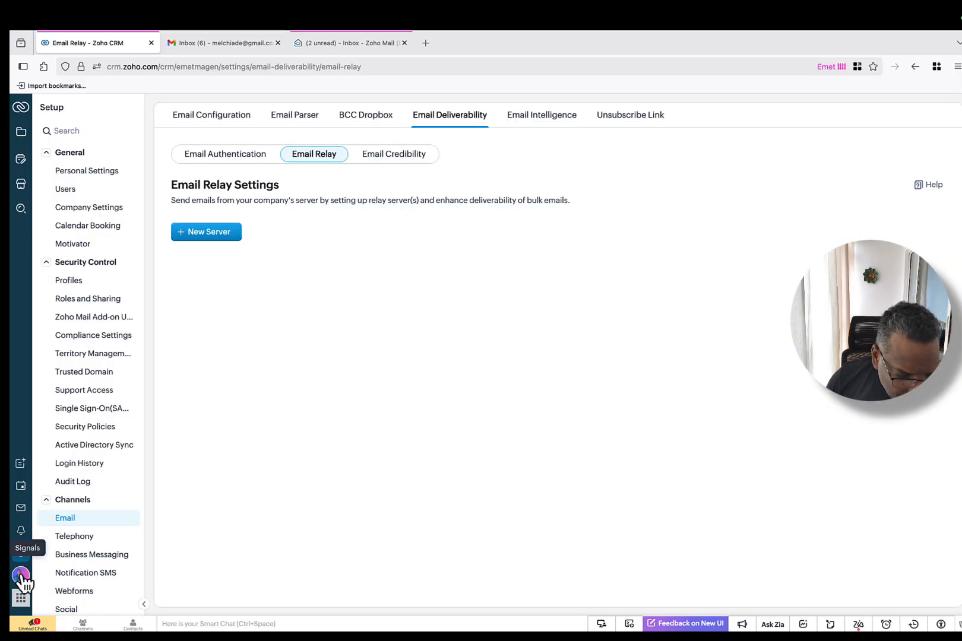
Step: Check the Service Assistance Zoho Book opportunity's Emails list, then go back to All Opportunities
{"action": "left_click", "coordinate": [23, 110]}
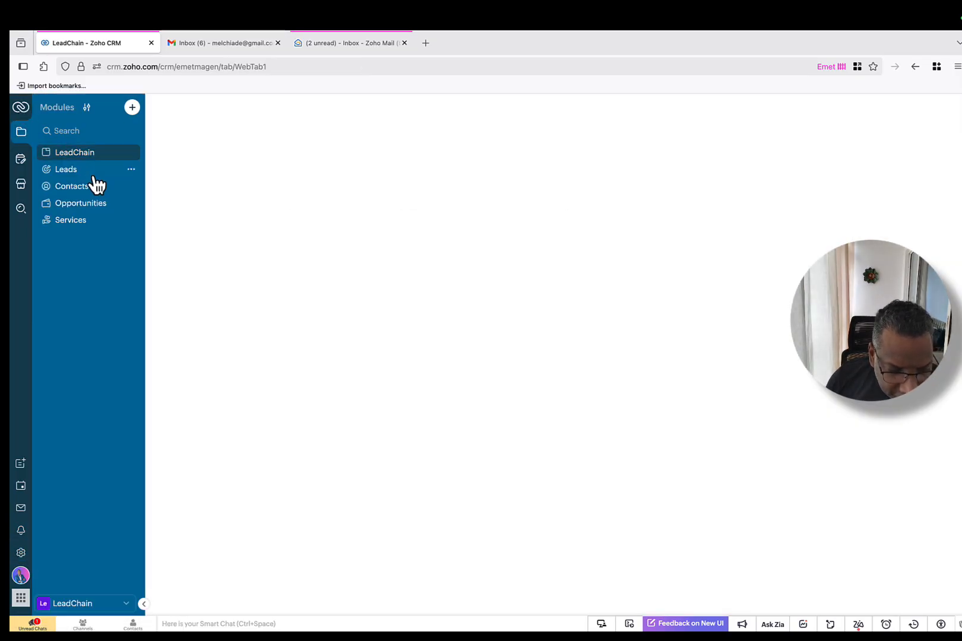
{"action": "left_click", "coordinate": [83, 207]}
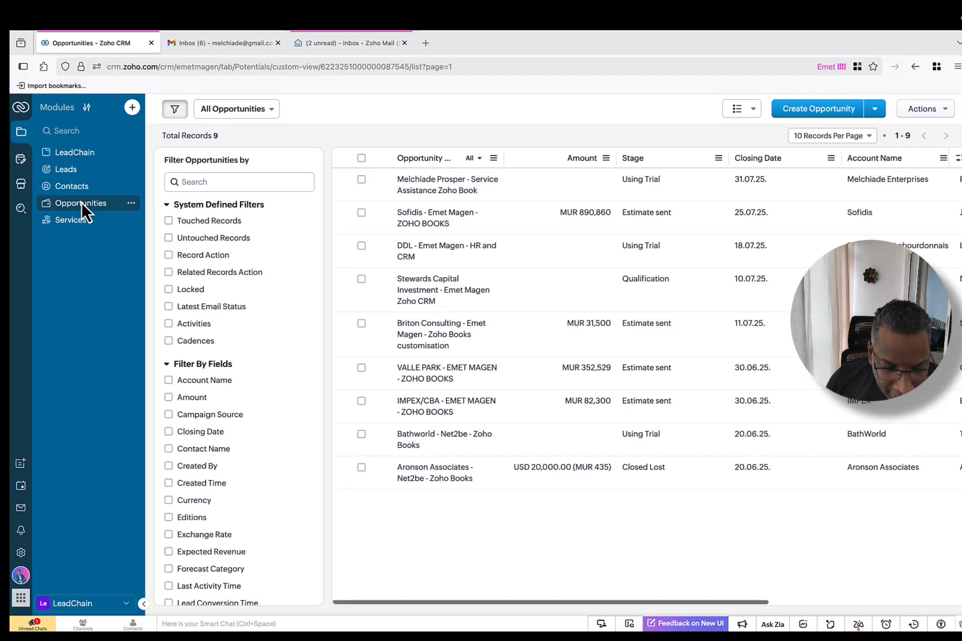
{"action": "left_click", "coordinate": [475, 200]}
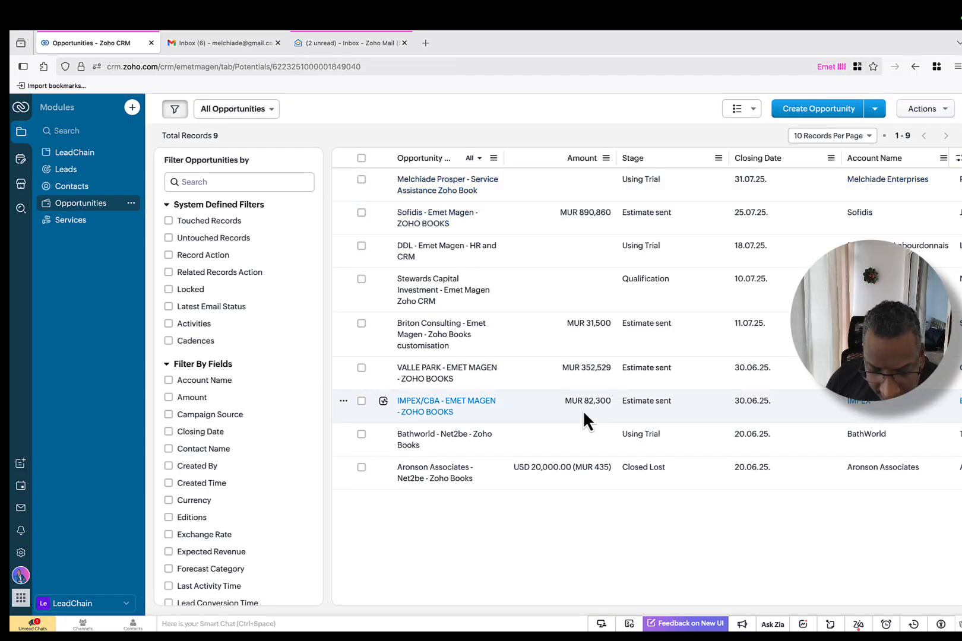
{"action": "scroll", "coordinate": [580, 384], "scroll_direction": "down", "scroll_amount": 15}
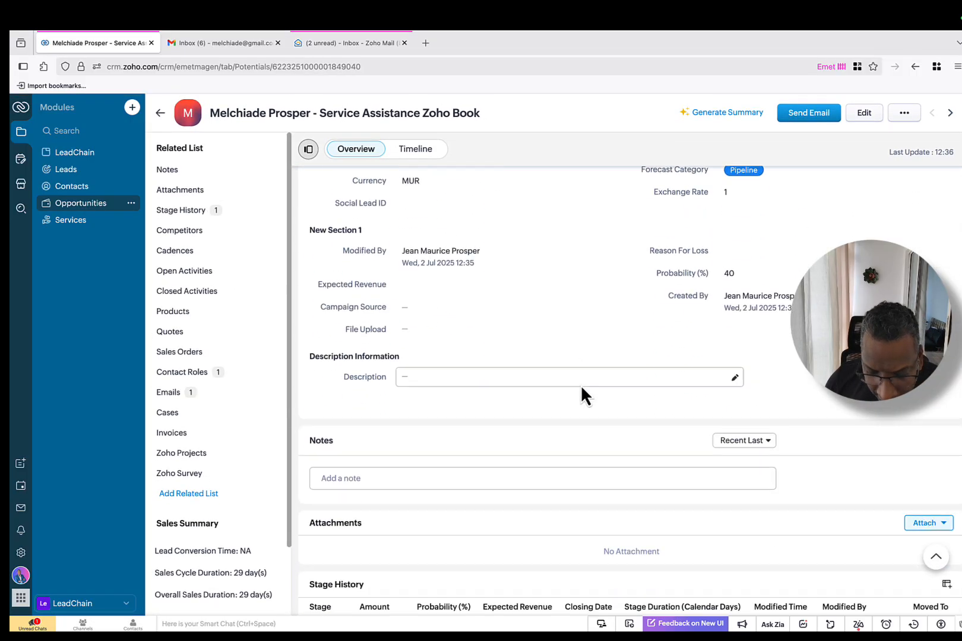
{"action": "scroll", "coordinate": [581, 384], "scroll_direction": "down", "scroll_amount": 6}
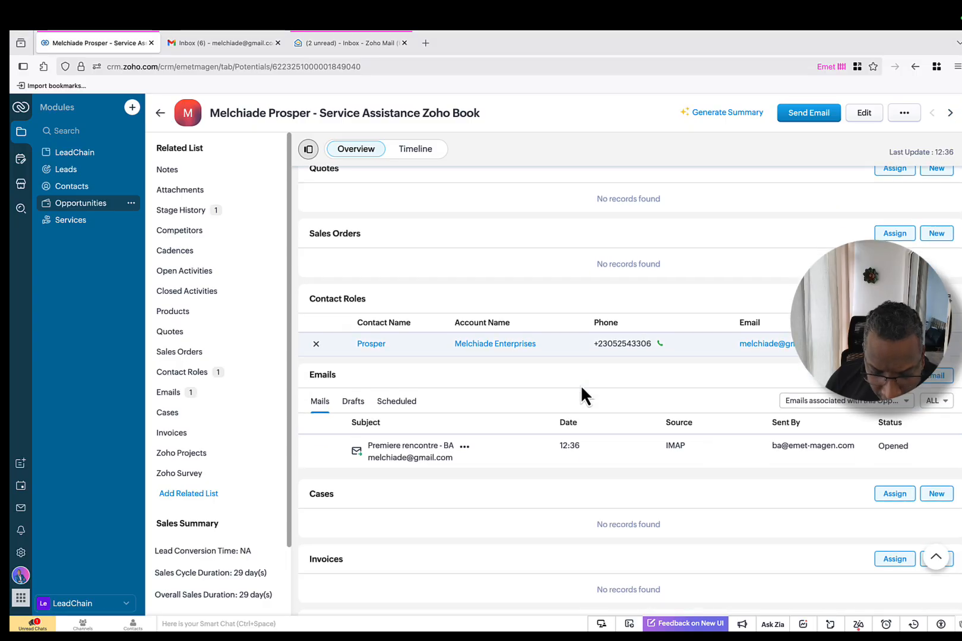
{"action": "scroll", "coordinate": [608, 421], "scroll_direction": "up", "scroll_amount": 12}
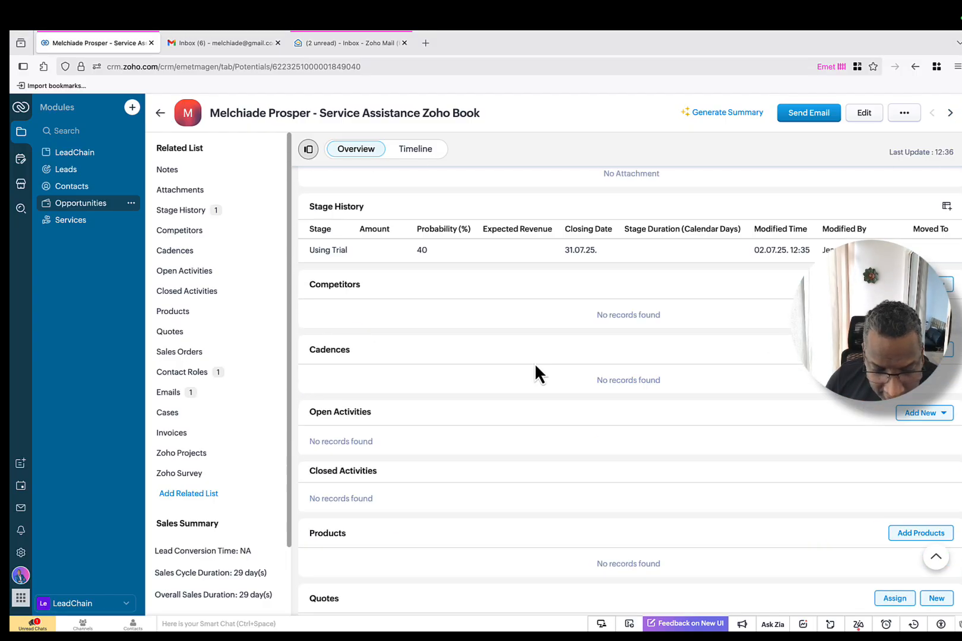
{"action": "left_click", "coordinate": [160, 114]}
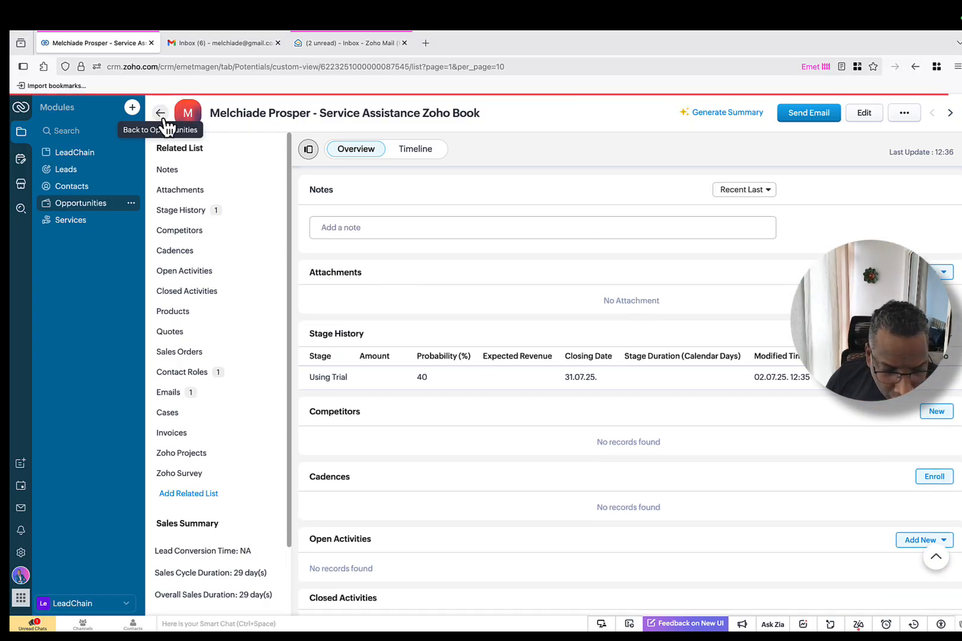
{"action": "left_click", "coordinate": [91, 208]}
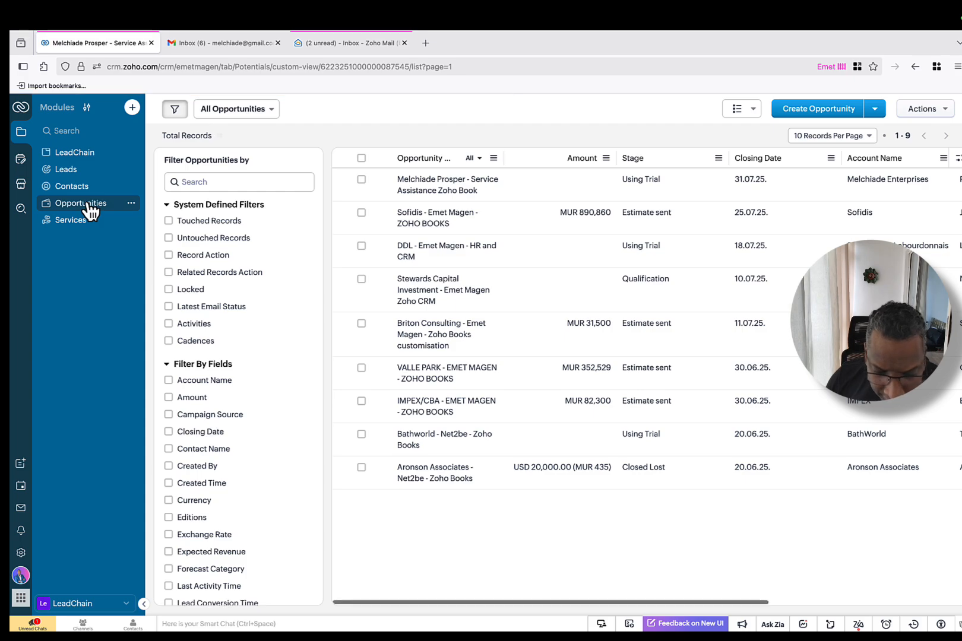
{"action": "left_click", "coordinate": [434, 219]}
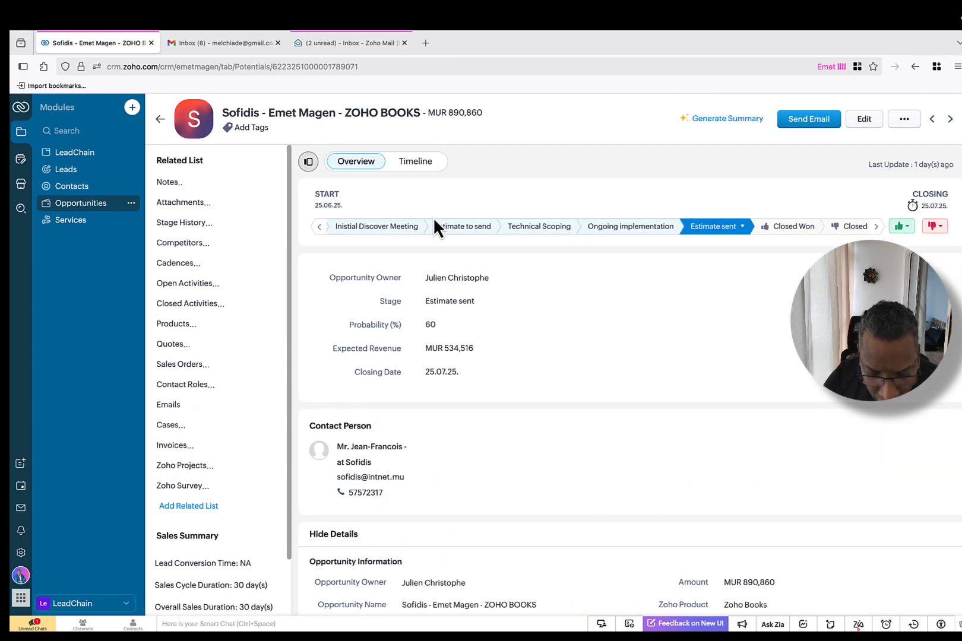
{"action": "scroll", "coordinate": [527, 277], "scroll_direction": "down", "scroll_amount": 3}
{"action": "scroll", "coordinate": [527, 277], "scroll_direction": "down", "scroll_amount": 10}
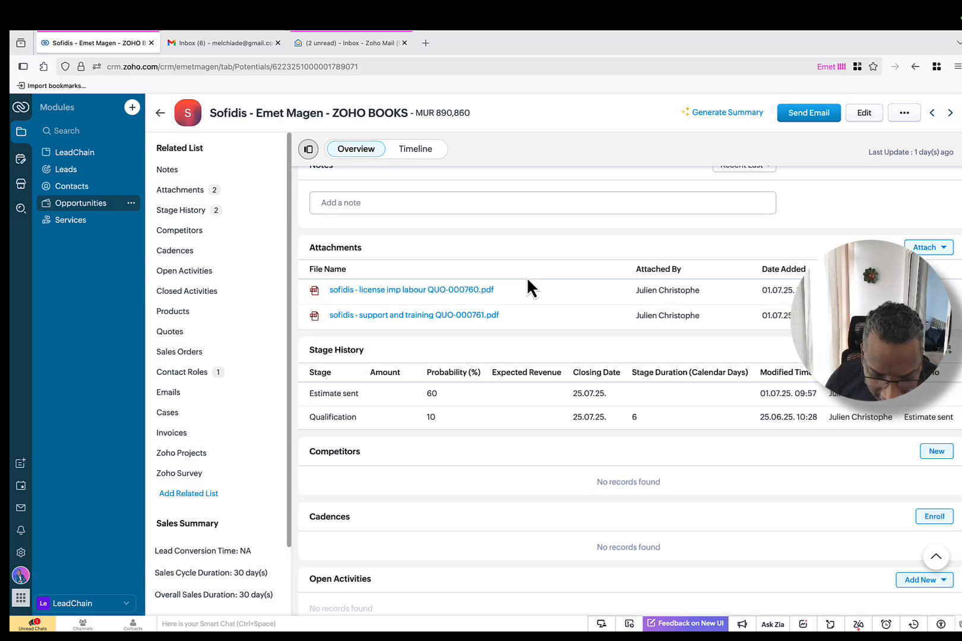
{"action": "scroll", "coordinate": [526, 276], "scroll_direction": "down", "scroll_amount": 8}
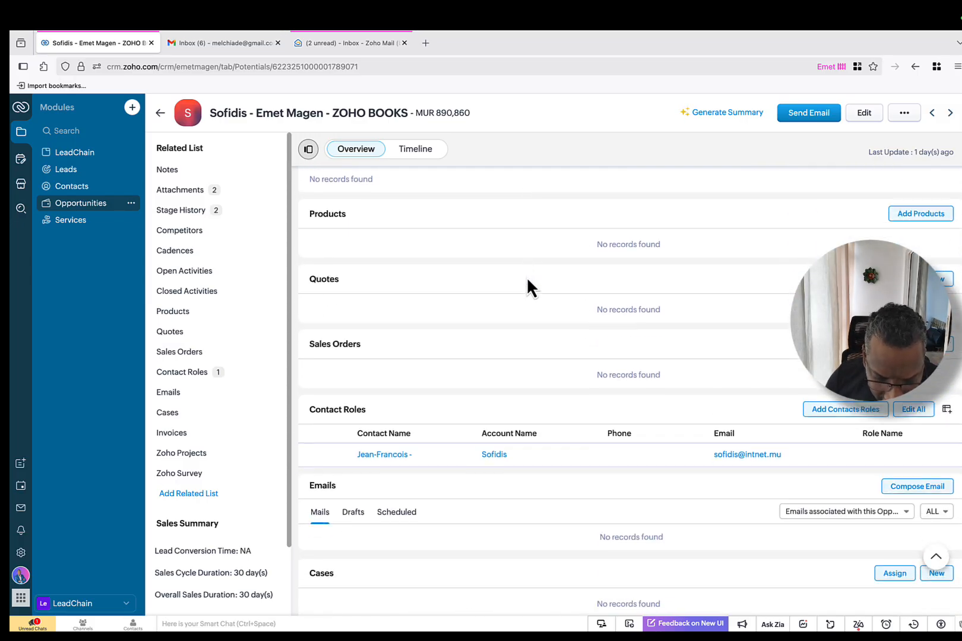
{"action": "scroll", "coordinate": [526, 283], "scroll_direction": "down", "scroll_amount": 1}
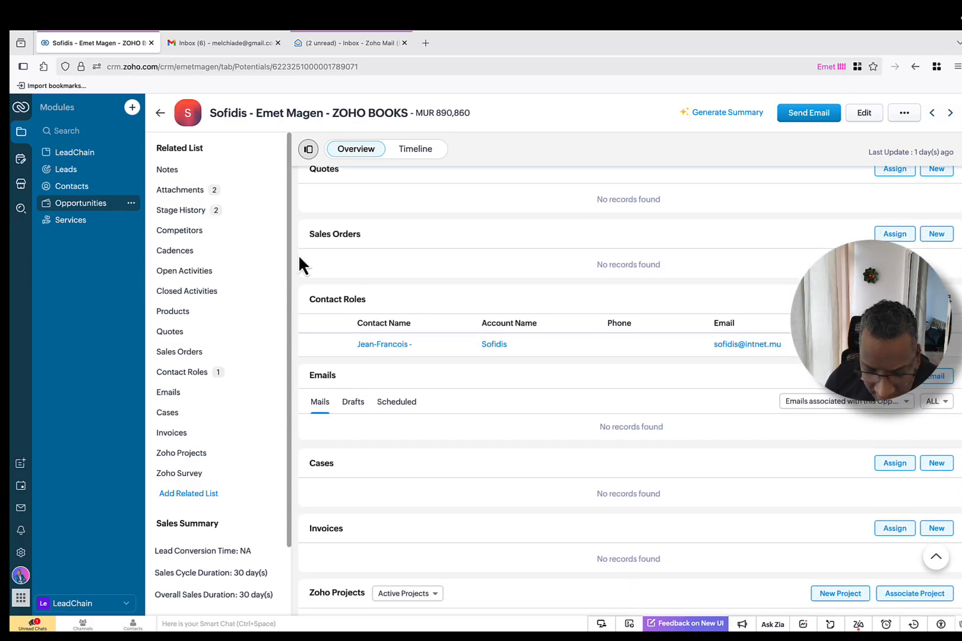
{"action": "left_click", "coordinate": [23, 108]}
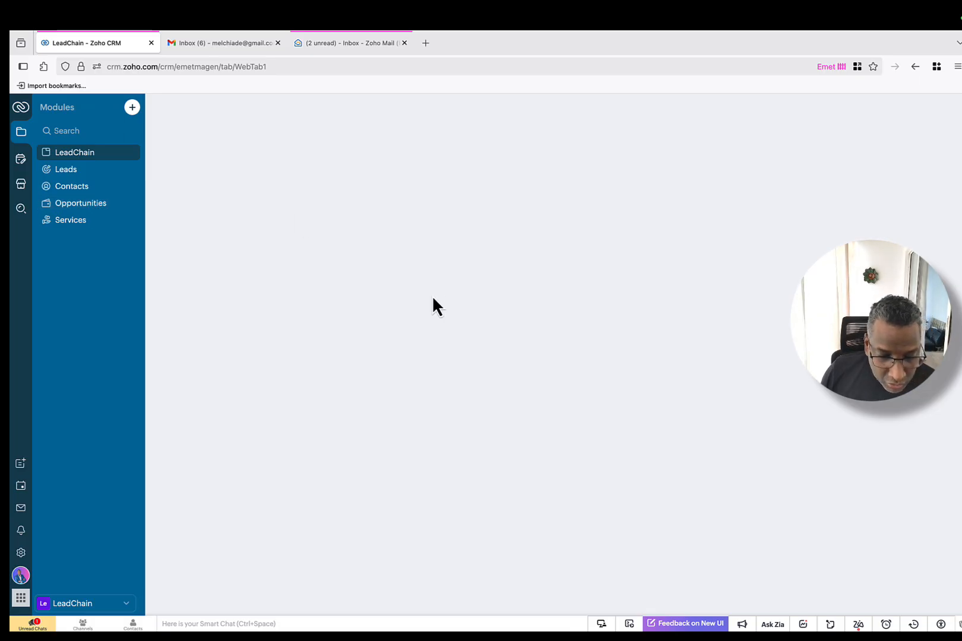
Step: Reopen Service Assistance Zoho Book and verify its 'Premiere rencontre - BA' IMAP email shows Opened
{"action": "left_click", "coordinate": [85, 204]}
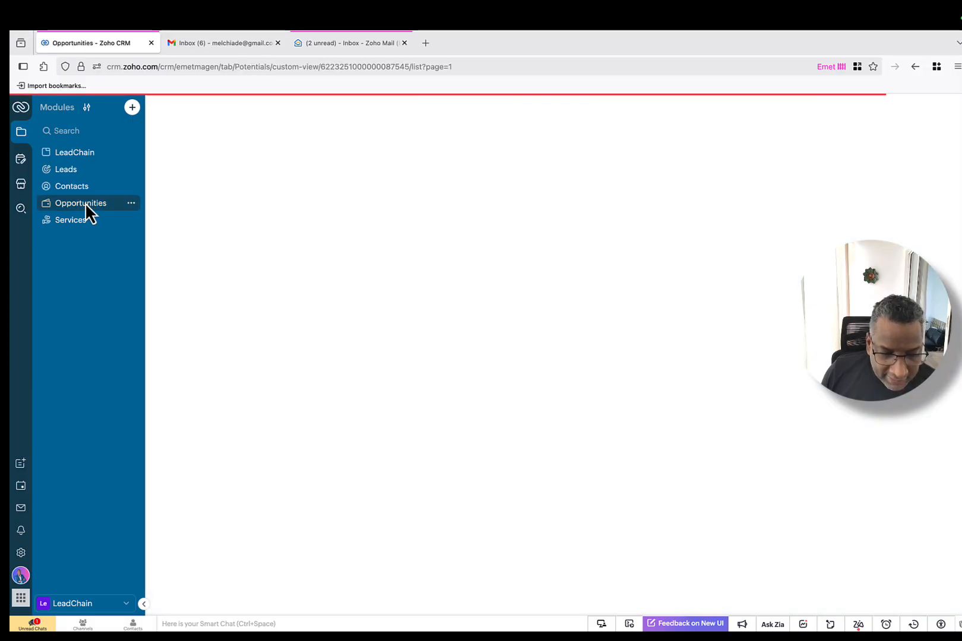
{"action": "left_click", "coordinate": [443, 189]}
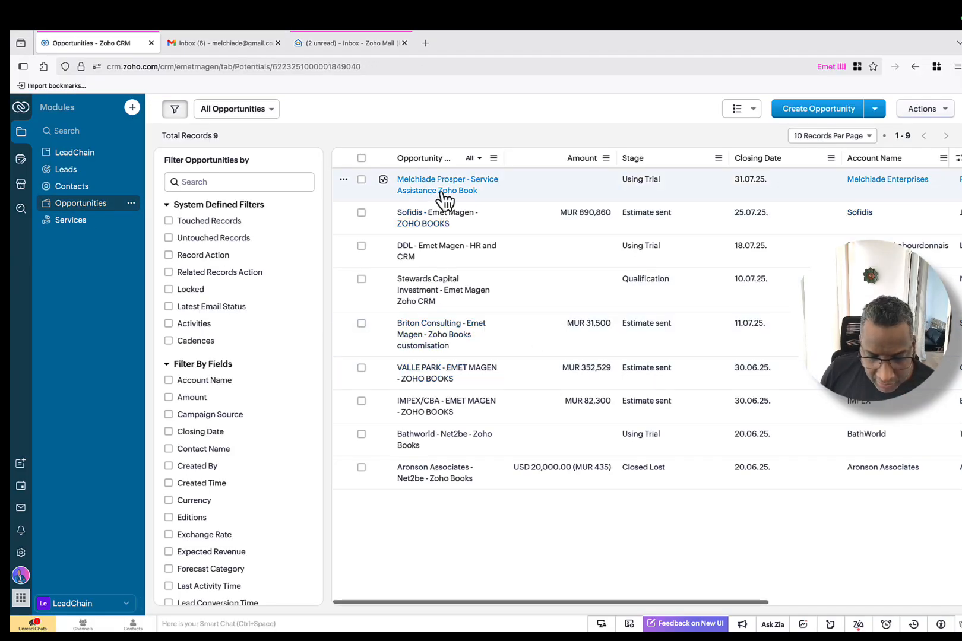
{"action": "scroll", "coordinate": [636, 384], "scroll_direction": "down", "scroll_amount": 20}
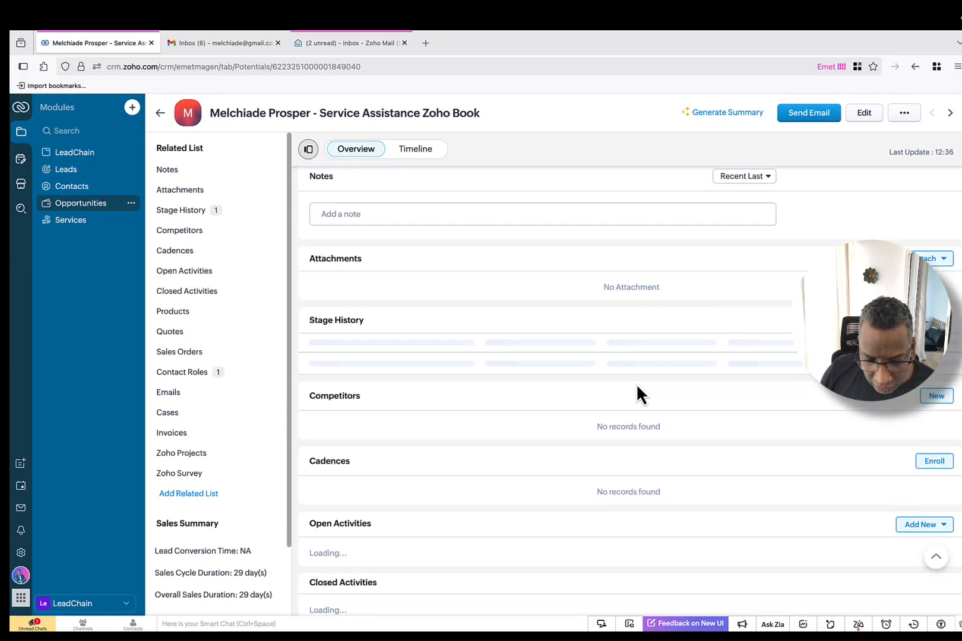
{"action": "scroll", "coordinate": [635, 383], "scroll_direction": "down", "scroll_amount": 1}
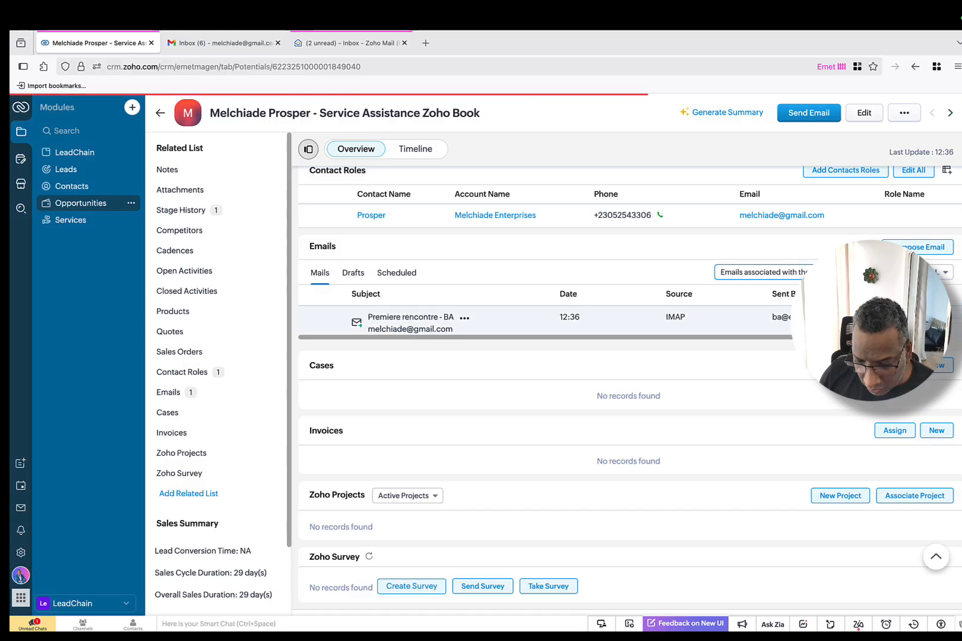
{"action": "scroll", "coordinate": [719, 314], "scroll_direction": "down", "scroll_amount": 1}
{"action": "scroll", "coordinate": [719, 314], "scroll_direction": "up", "scroll_amount": 1}
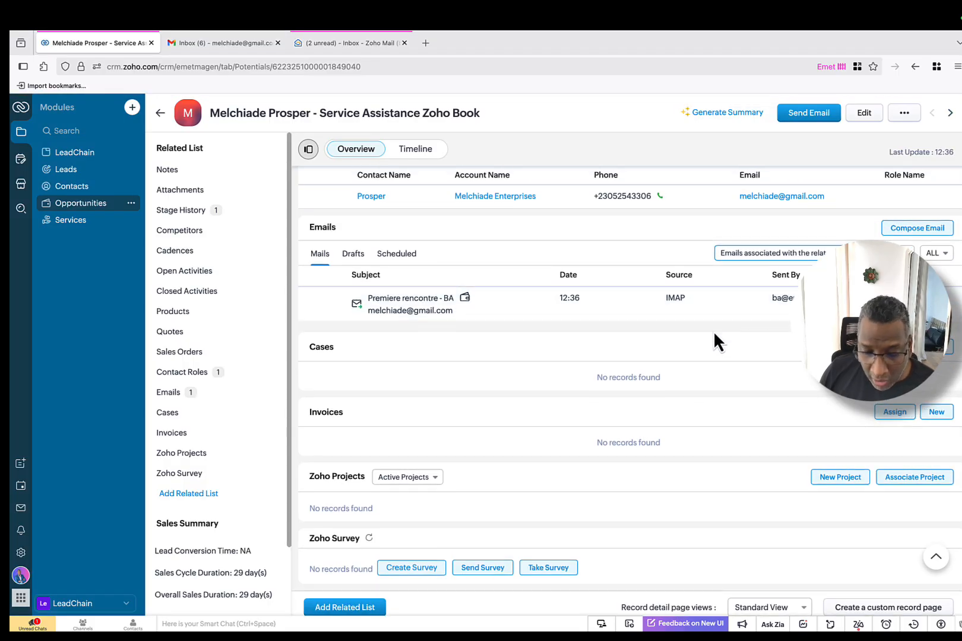
{"action": "scroll", "coordinate": [713, 332], "scroll_direction": "up", "scroll_amount": 3}
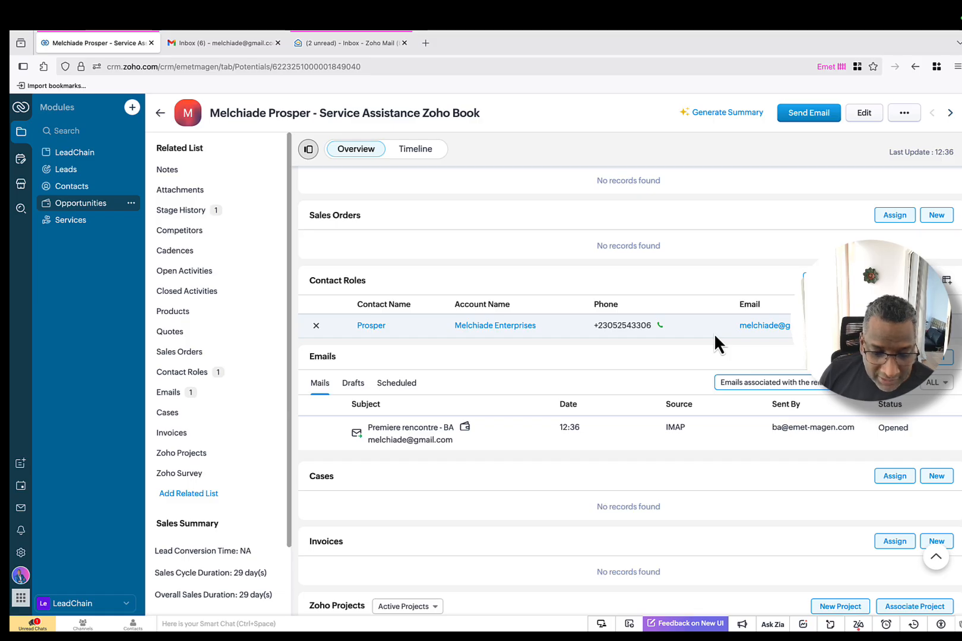